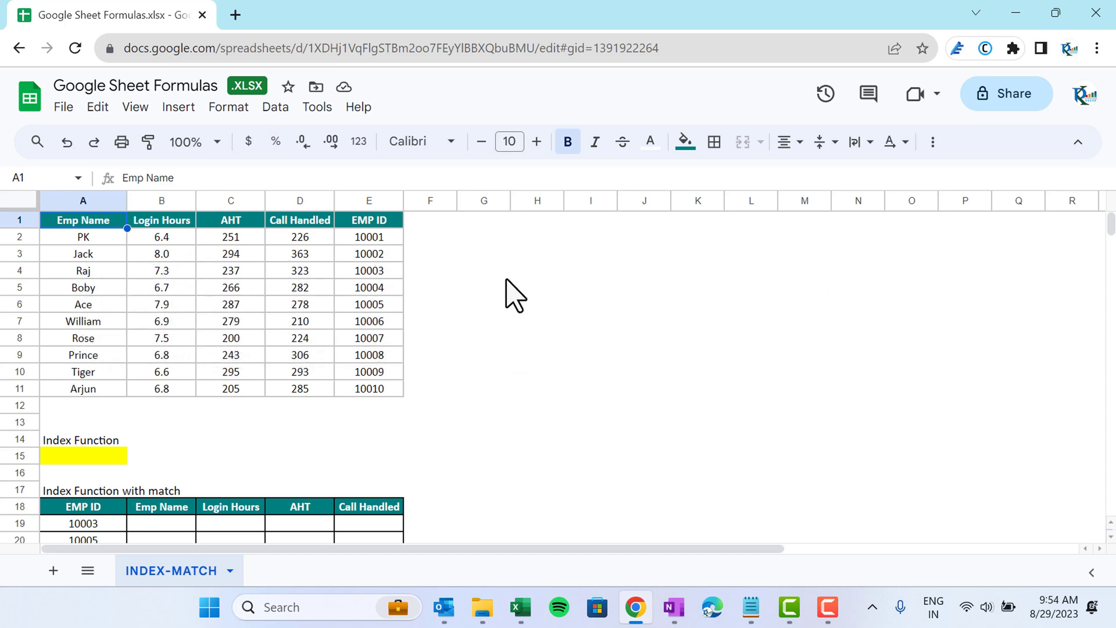
# Step: Review the Emp Name, Login Hours, AHT, Call Handled and EMP ID columns of the employee table
pyautogui.click(164, 225)
pyautogui.moveTo(79, 220); pyautogui.dragTo(81, 376)
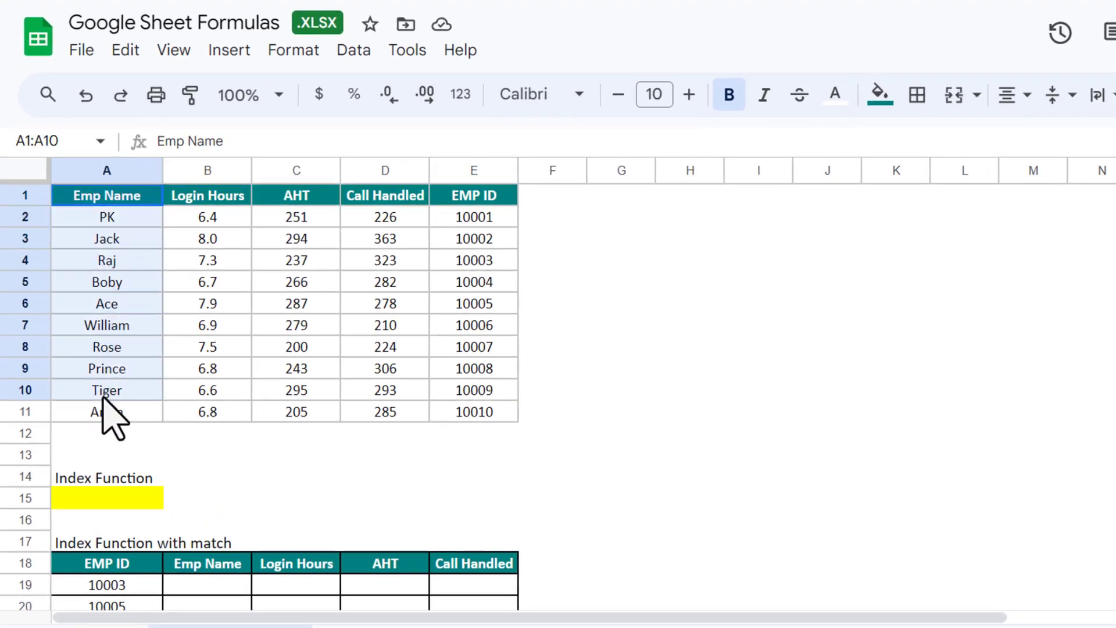
pyautogui.moveTo(207, 198); pyautogui.dragTo(209, 389)
pyautogui.moveTo(297, 198); pyautogui.dragTo(303, 401)
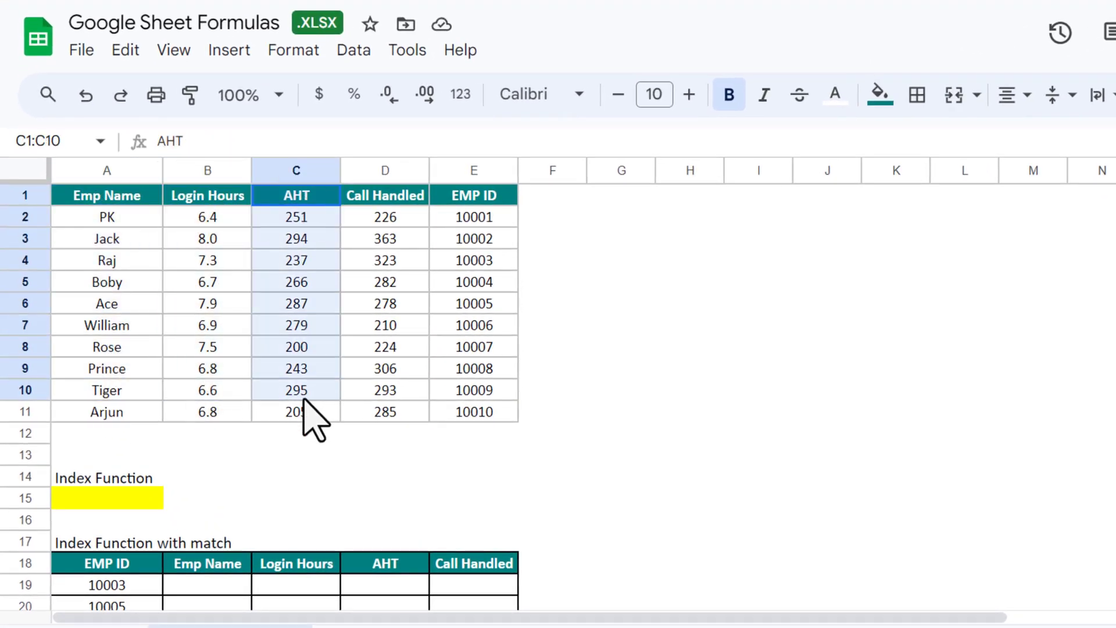
pyautogui.moveTo(413, 200); pyautogui.dragTo(386, 395)
pyautogui.click(491, 206)
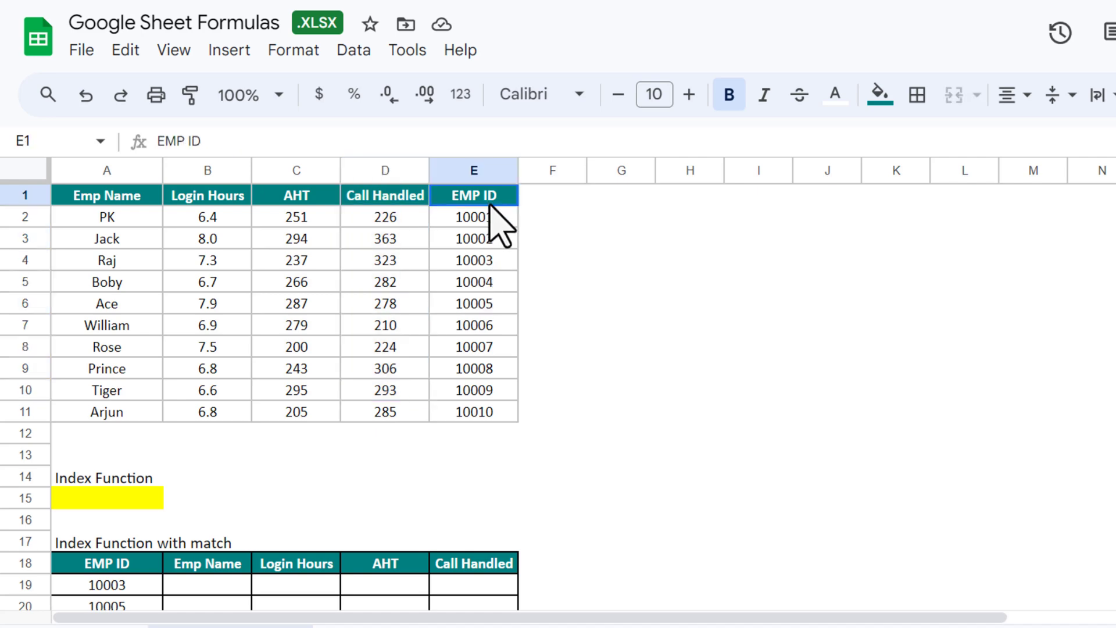
pyautogui.moveTo(492, 207); pyautogui.dragTo(473, 419)
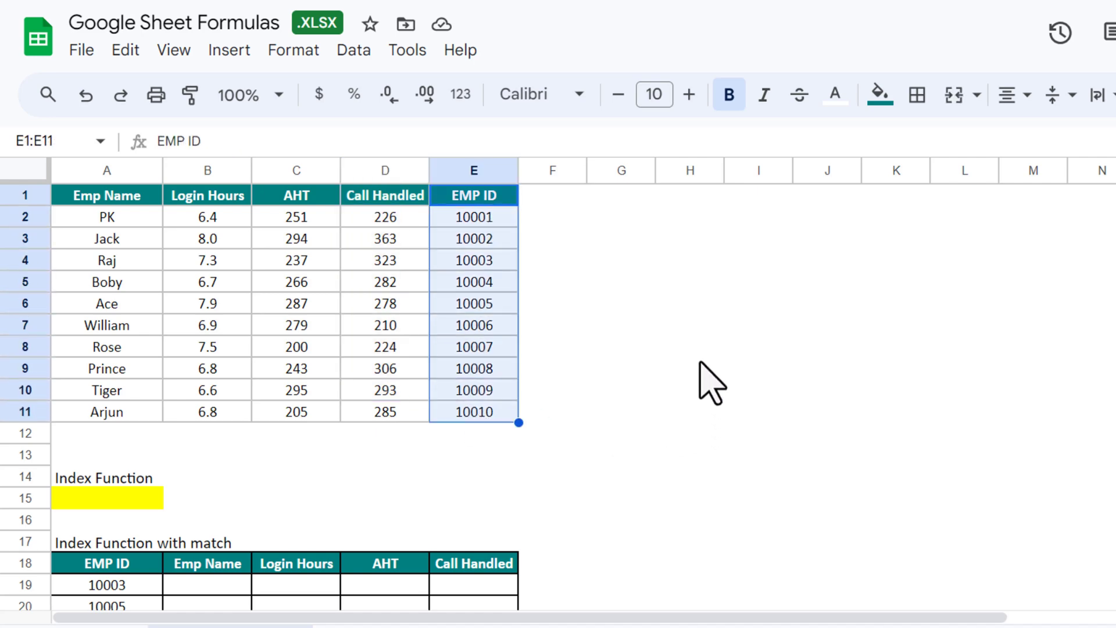
pyautogui.click(700, 303)
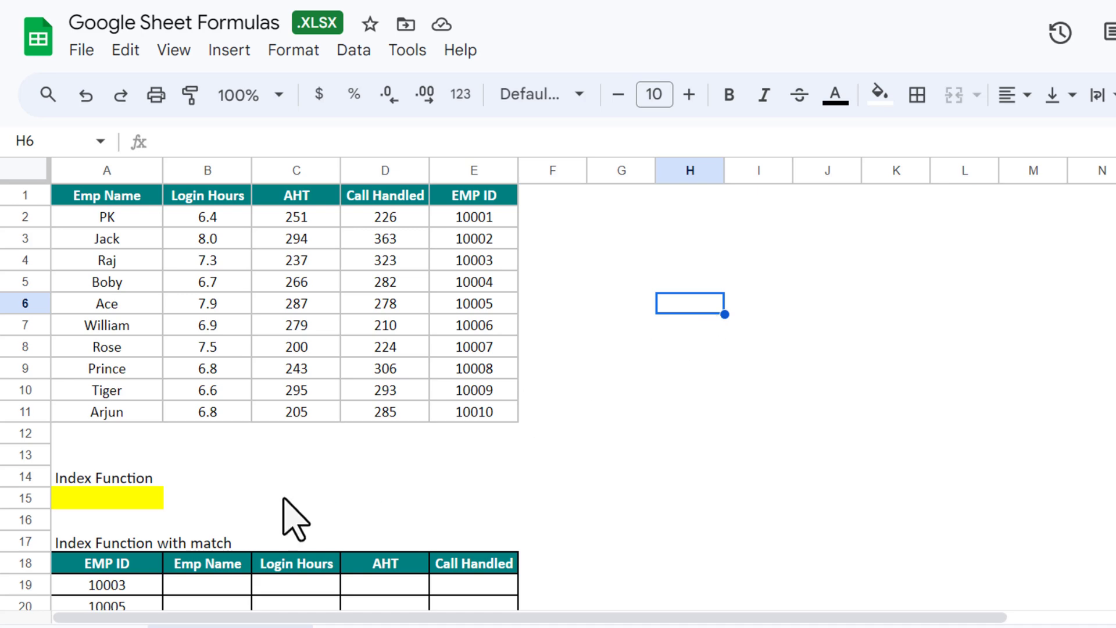
# Step: Enter =INDEX(A1:E11,4,1) in cell A15 to return the fourth row of the table's first column
pyautogui.click(122, 501)
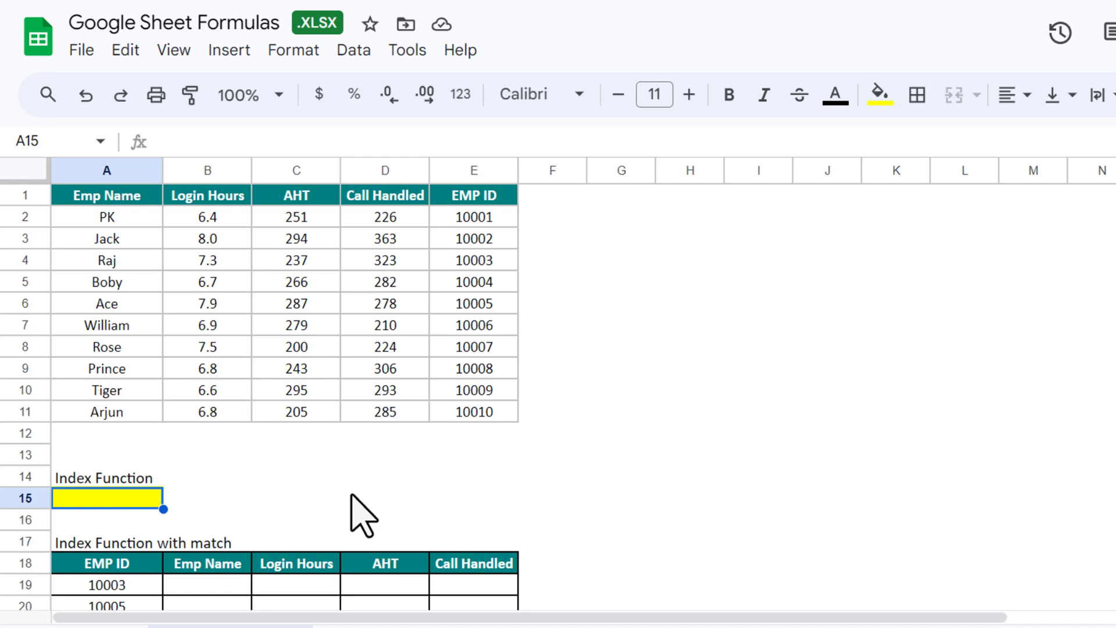
pyautogui.write('=ind')
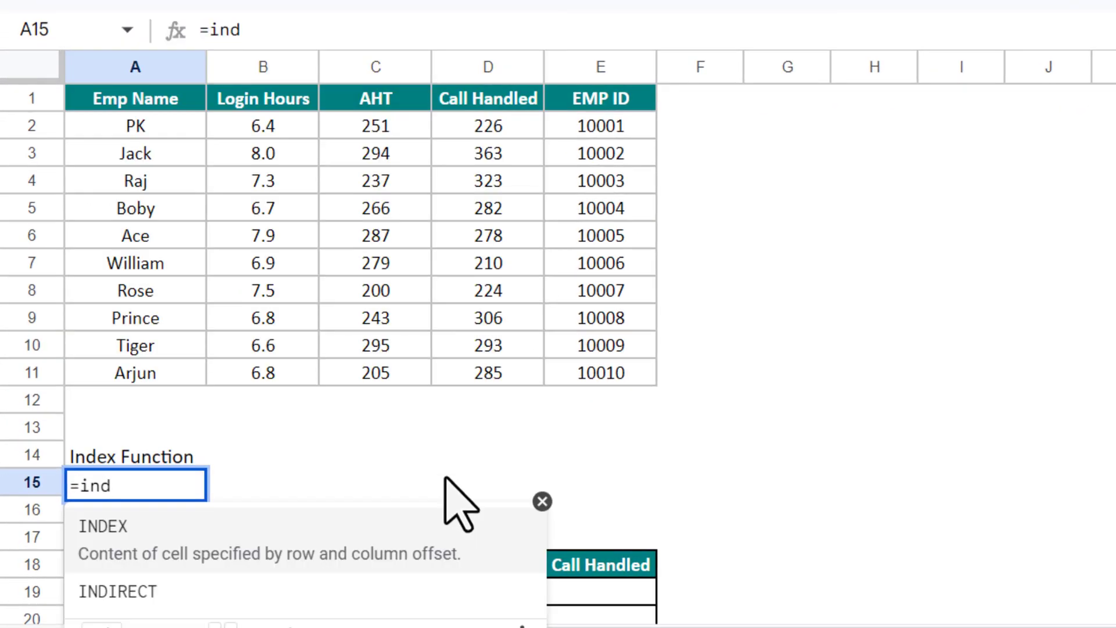
pyautogui.press('Tab')
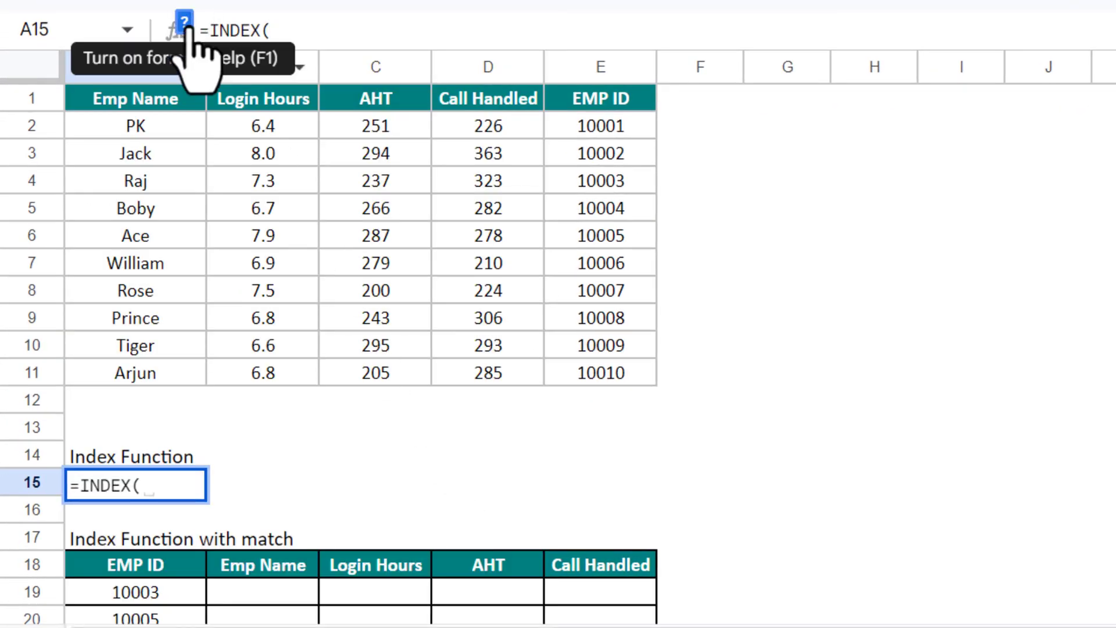
pyautogui.click(184, 23)
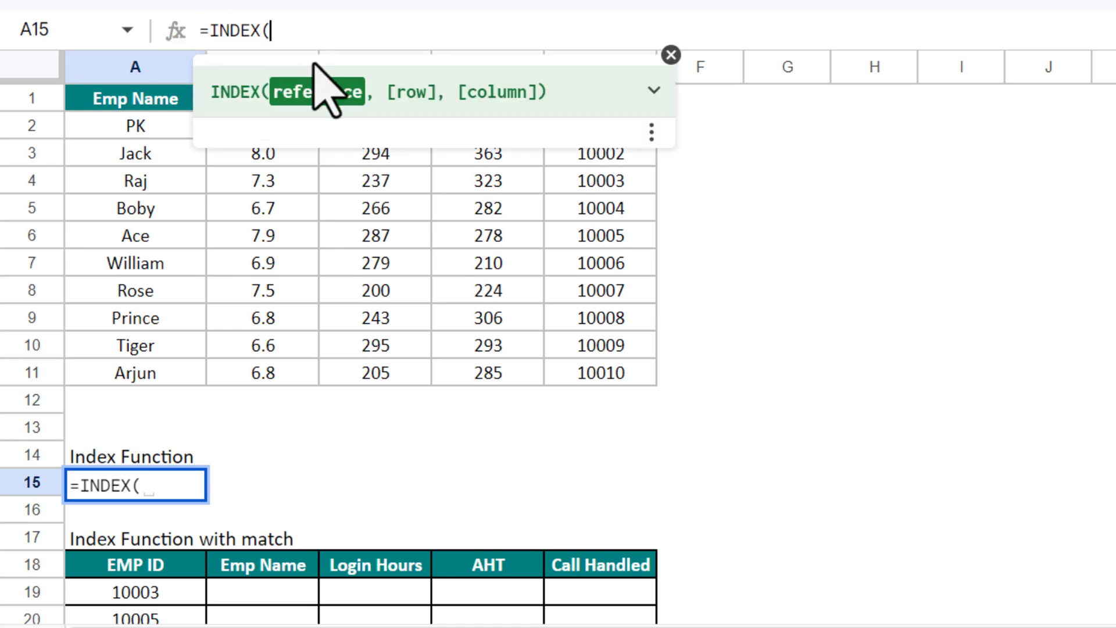
pyautogui.click(137, 100)
pyautogui.moveTo(200, 110); pyautogui.dragTo(611, 375)
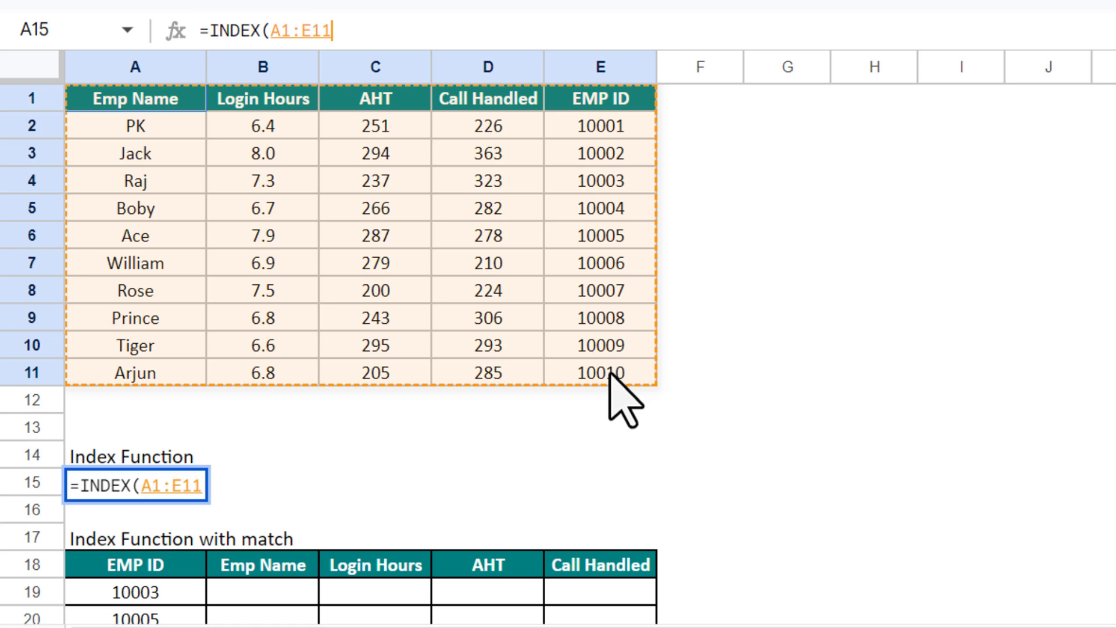
pyautogui.write(',')
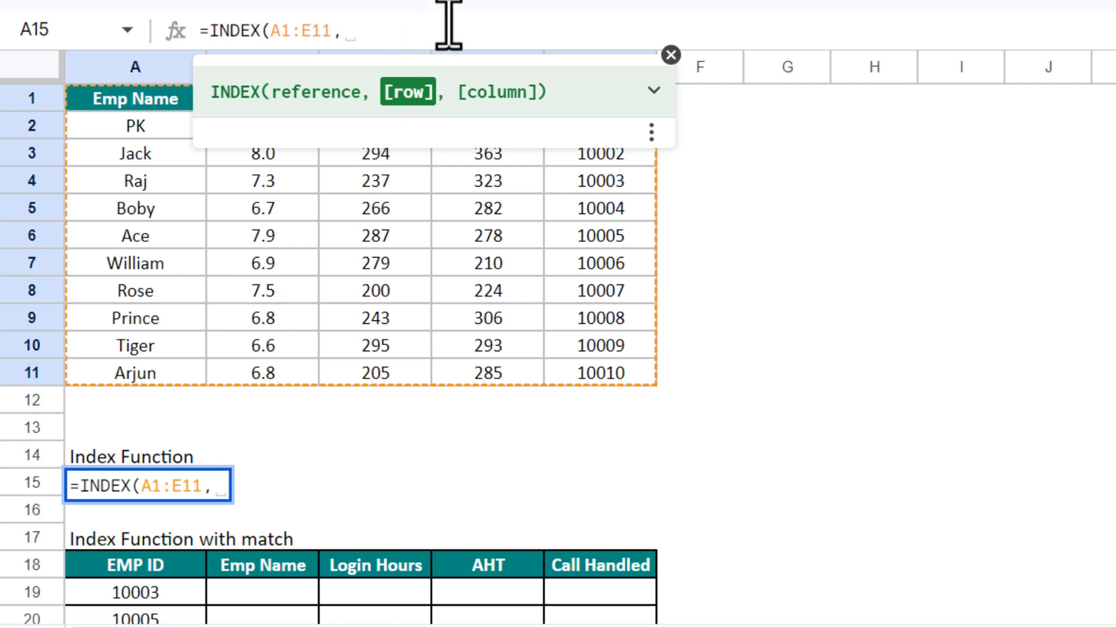
pyautogui.press('BackSpace')
pyautogui.write('4,')
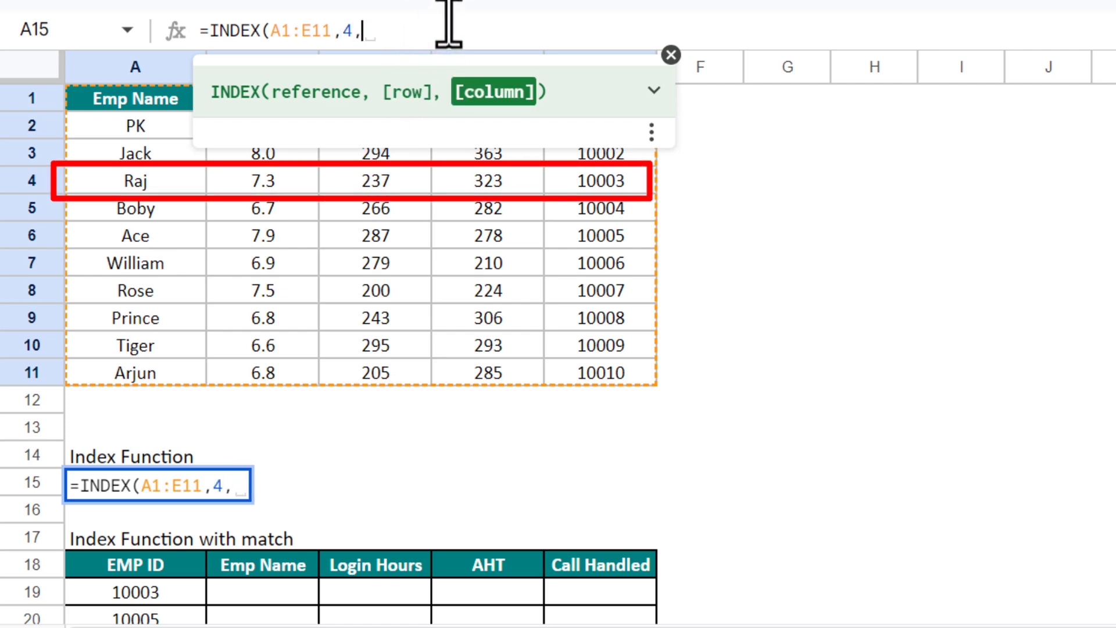
pyautogui.write('1)')
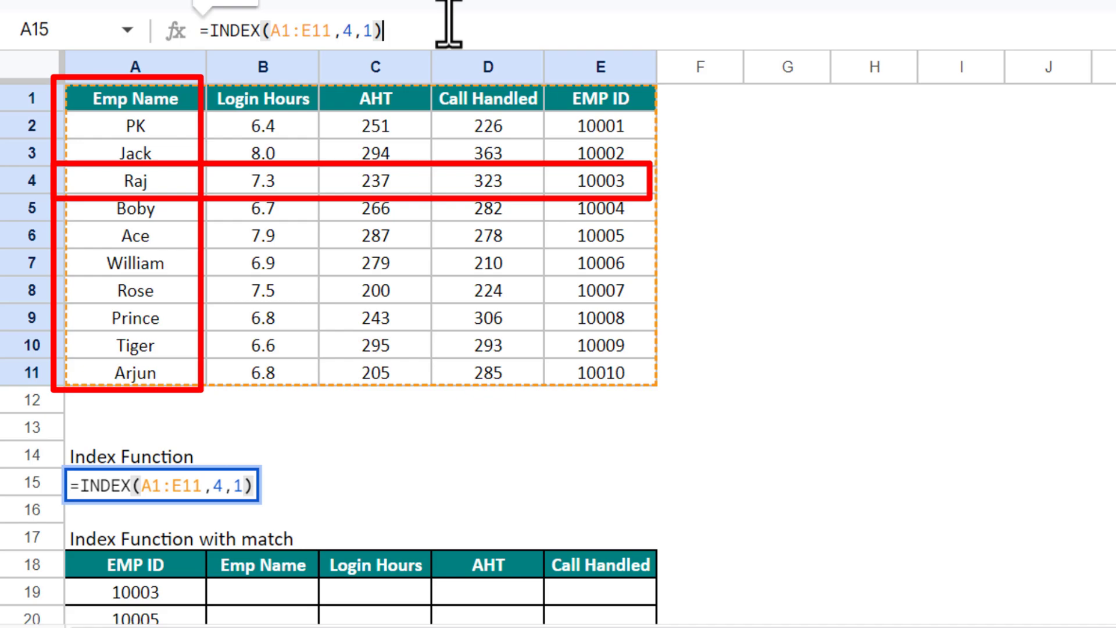
pyautogui.press('Return')
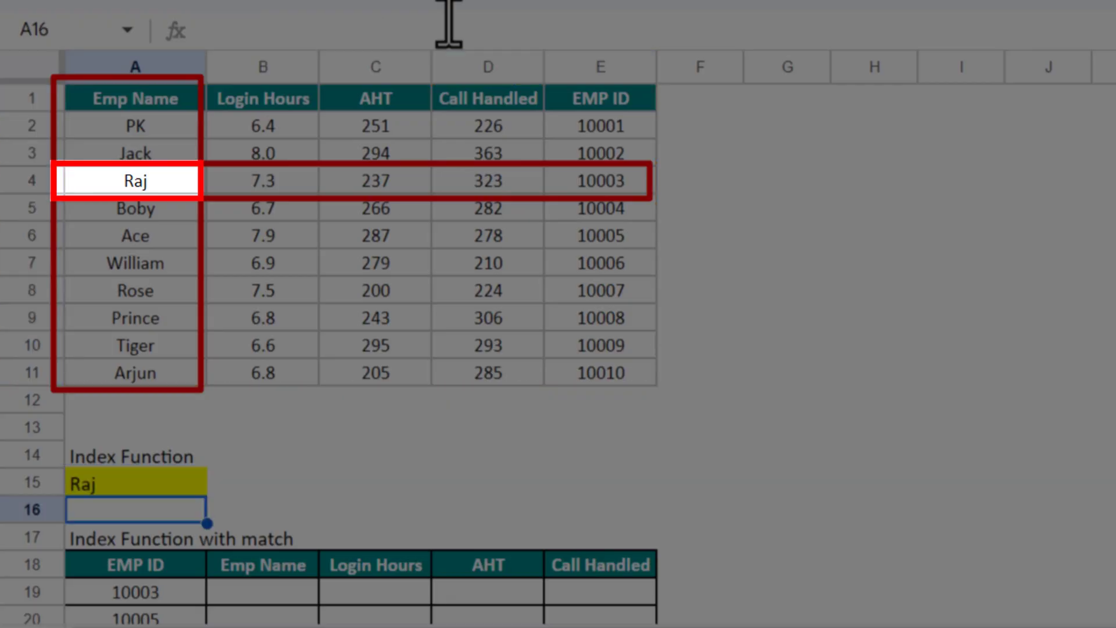
# Step: Compare the INDEX result in A15 with the first four cells of the Emp Name column
pyautogui.press('Up')
pyautogui.click(105, 183)
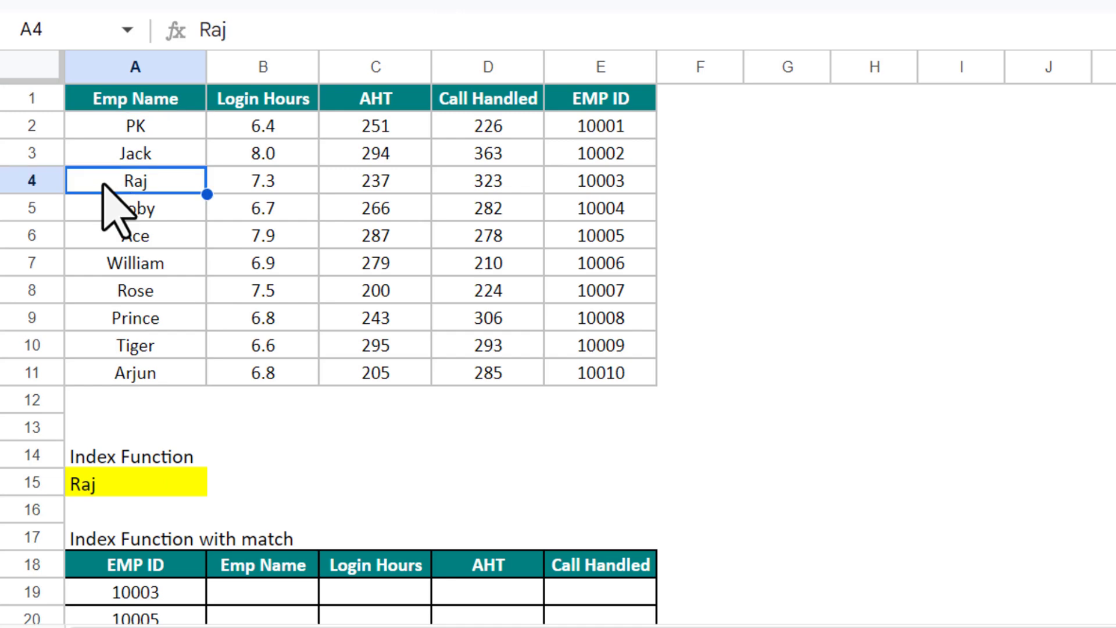
pyautogui.moveTo(159, 104); pyautogui.dragTo(127, 182)
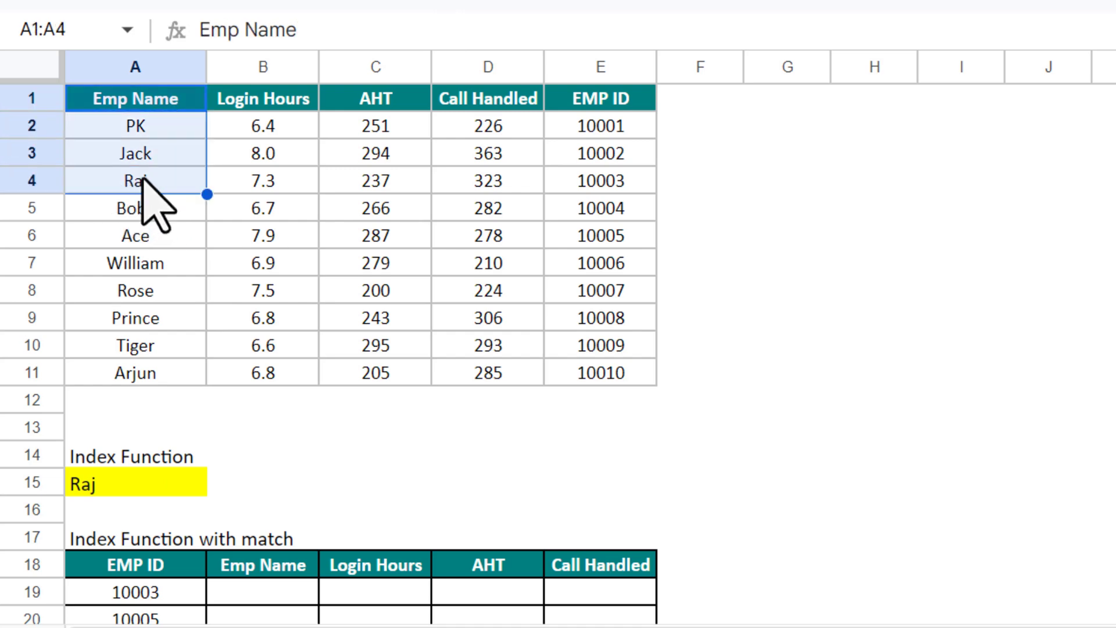
pyautogui.click(143, 181)
# Step: Set the column argument of the INDEX formula in A15 to 2, making it =INDEX(A1:E11,4,2)
pyautogui.click(146, 482)
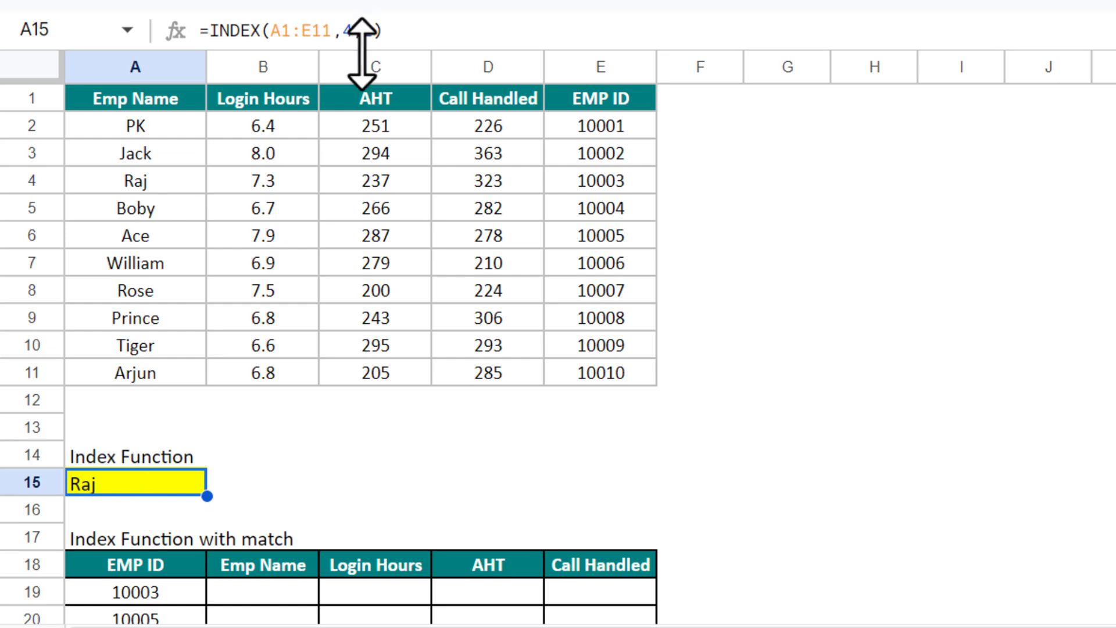
pyautogui.click(353, 30)
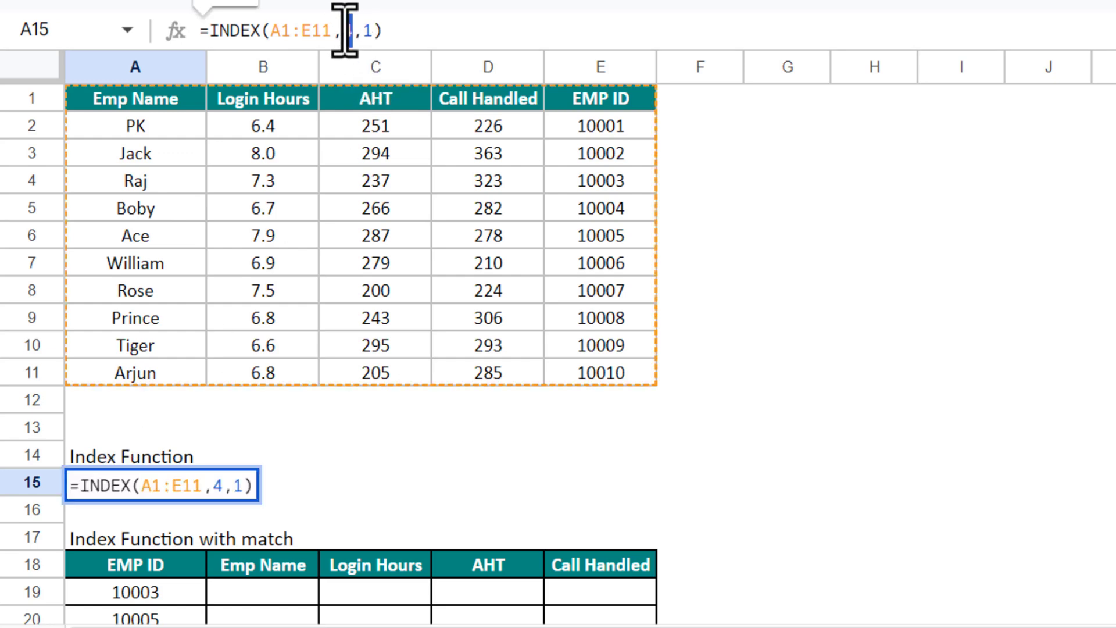
pyautogui.doubleClick(366, 31)
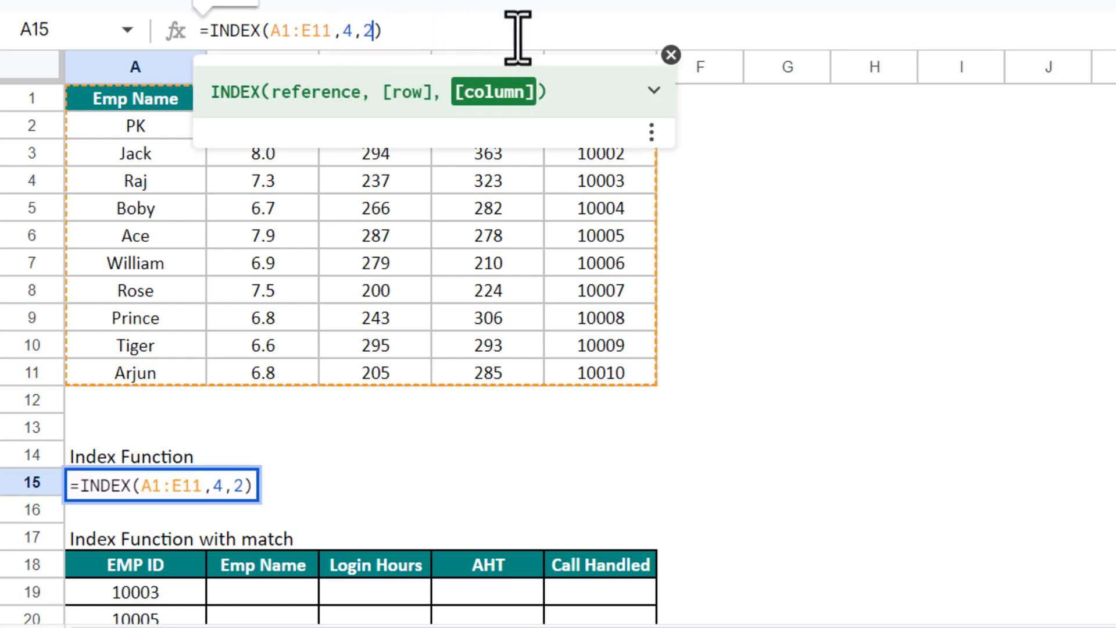
pyautogui.press('Return')
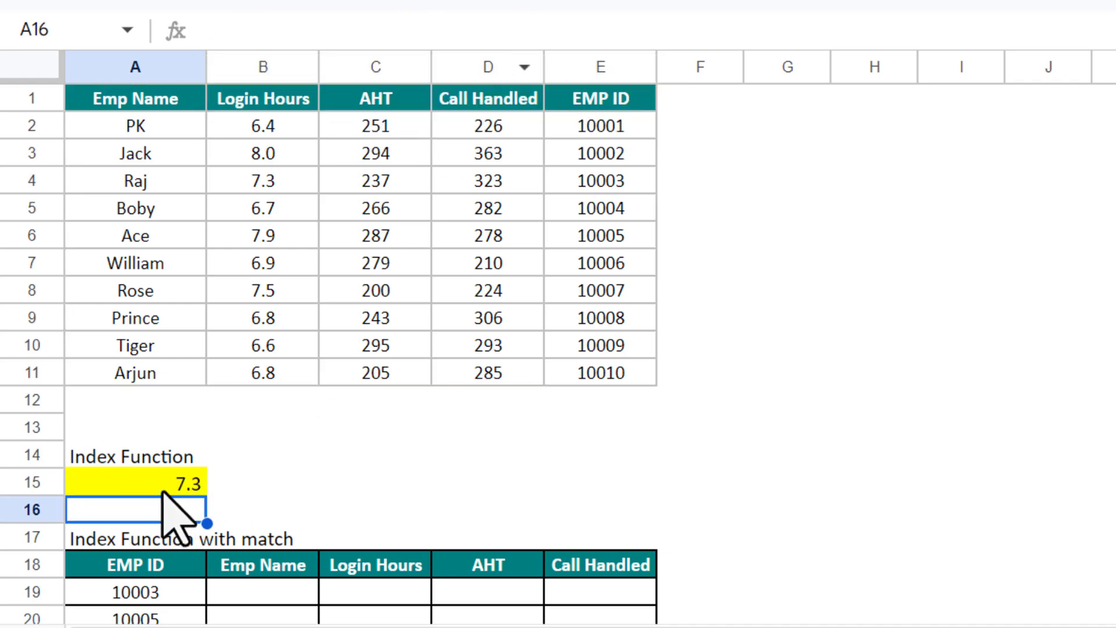
# Step: Check the A15 result against cell B4 and inspect the row and column arguments of its INDEX formula
pyautogui.click(179, 492)
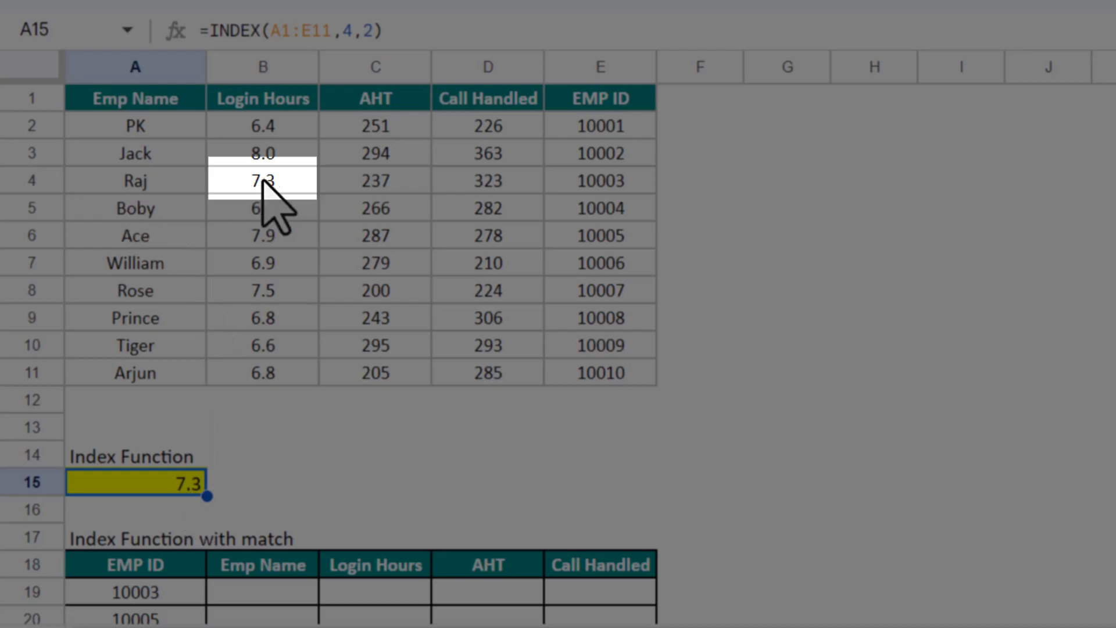
pyautogui.click(295, 182)
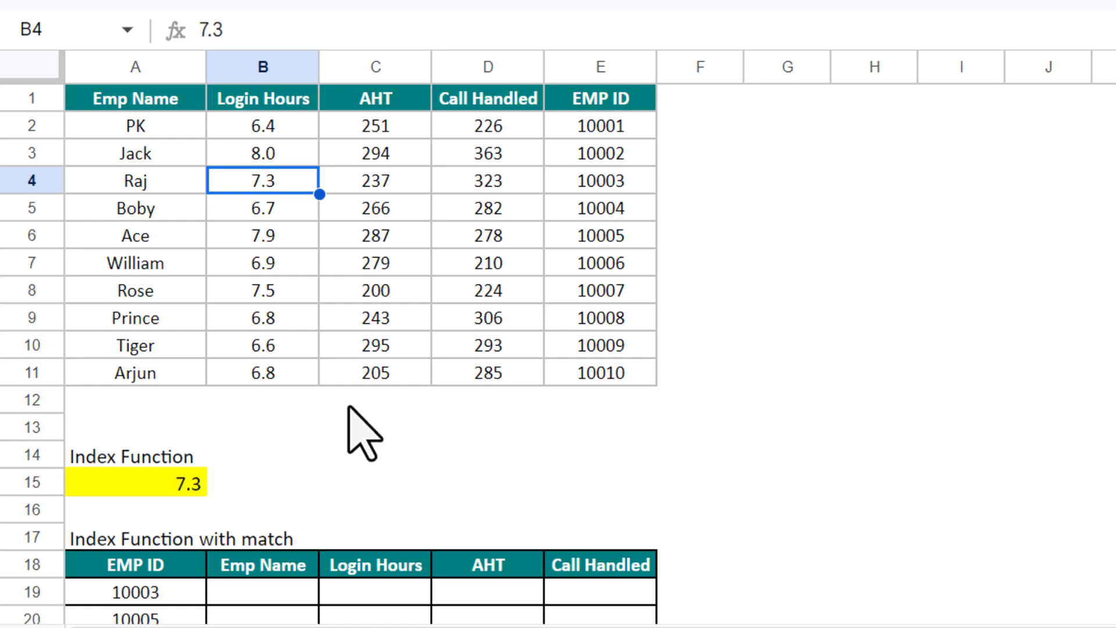
pyautogui.click(168, 482)
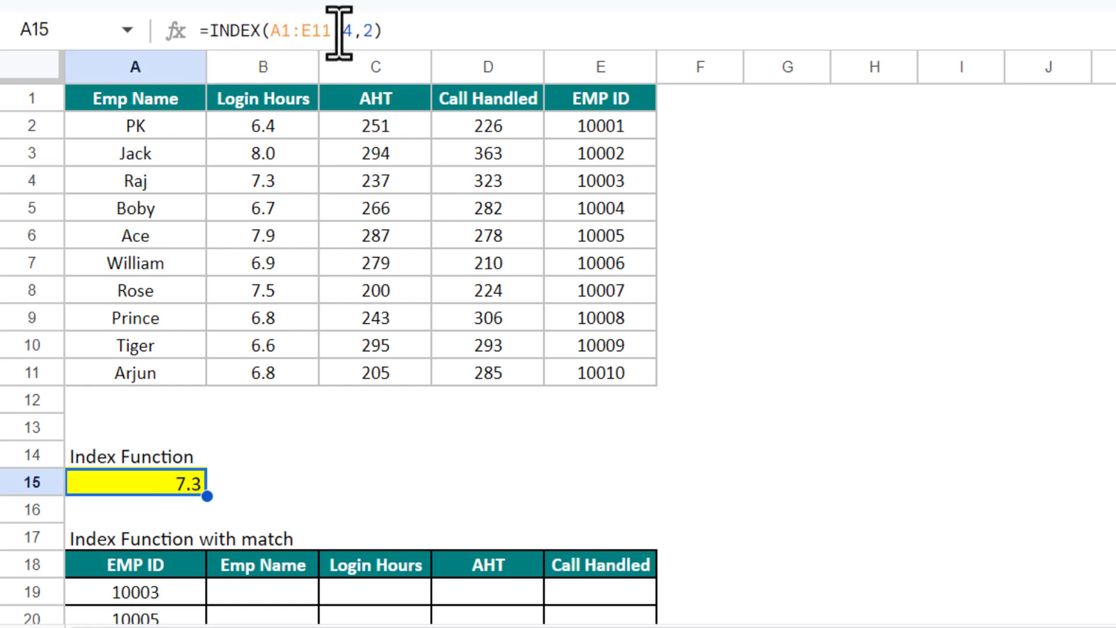
pyautogui.click(344, 30)
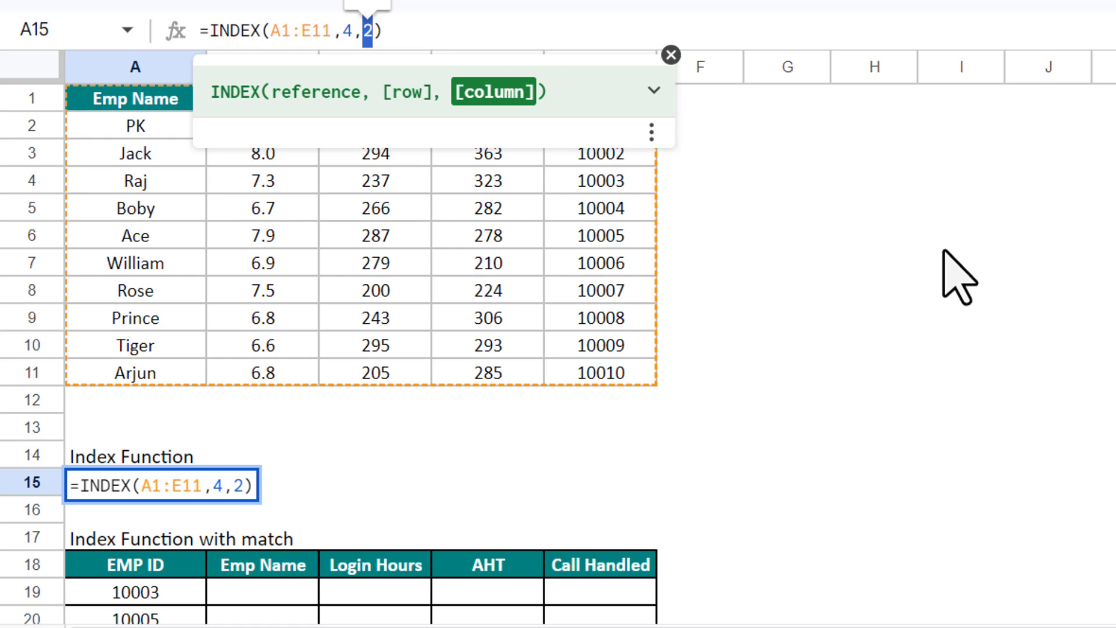
pyautogui.press('Escape')
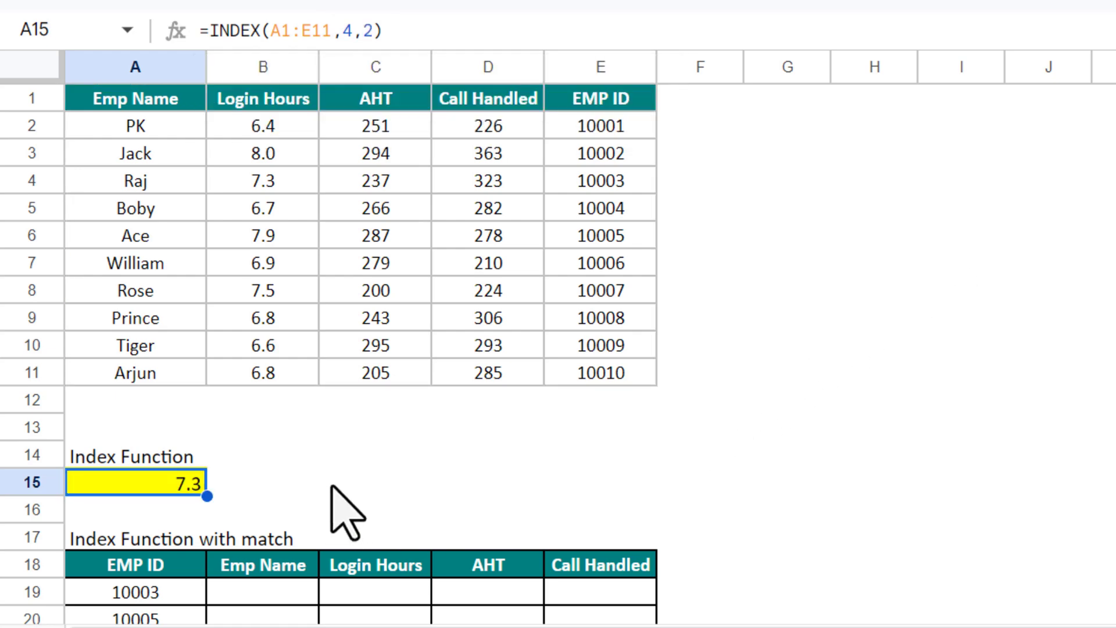
# Step: Enter the employee name from cell A4 into cell H4 as a lookup value
pyautogui.click(162, 185)
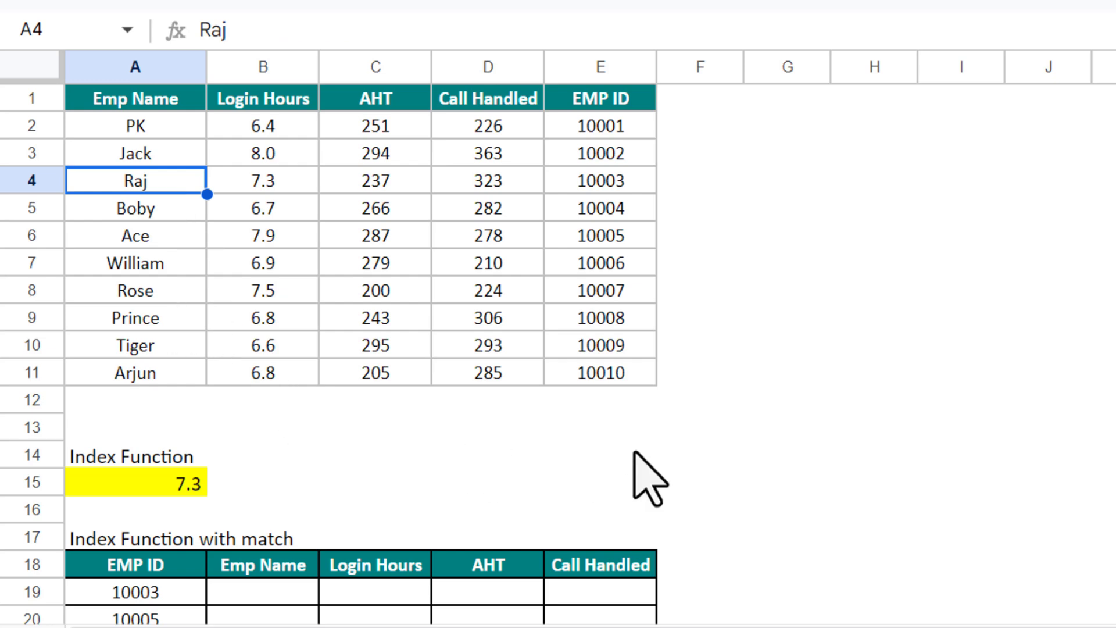
pyautogui.click(866, 183)
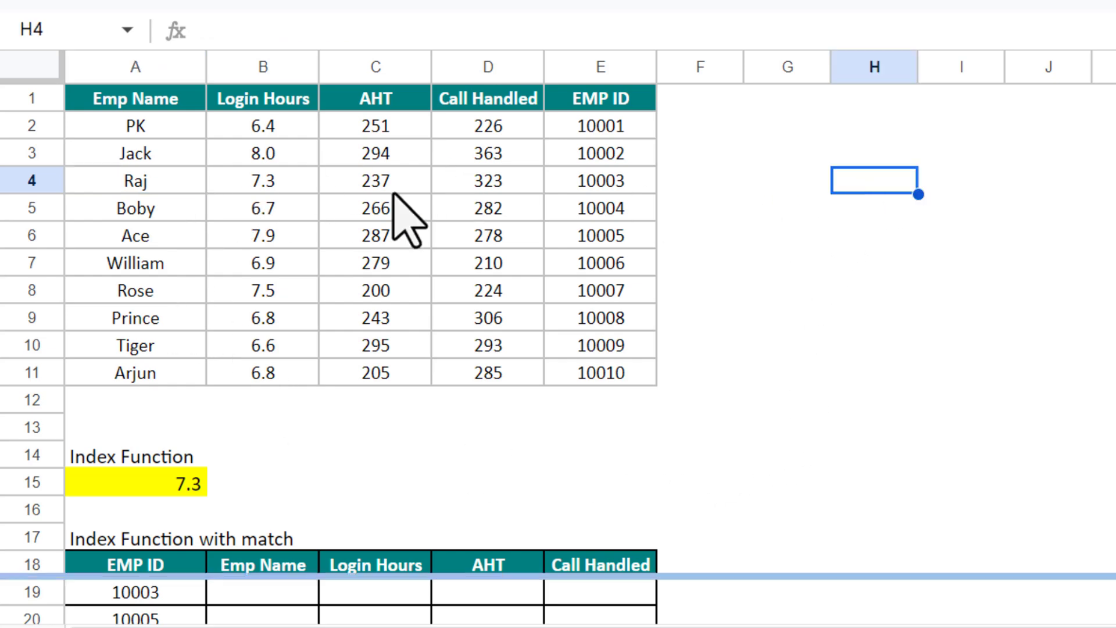
pyautogui.write('Raj')
pyautogui.press('Return')
pyautogui.press('Up')
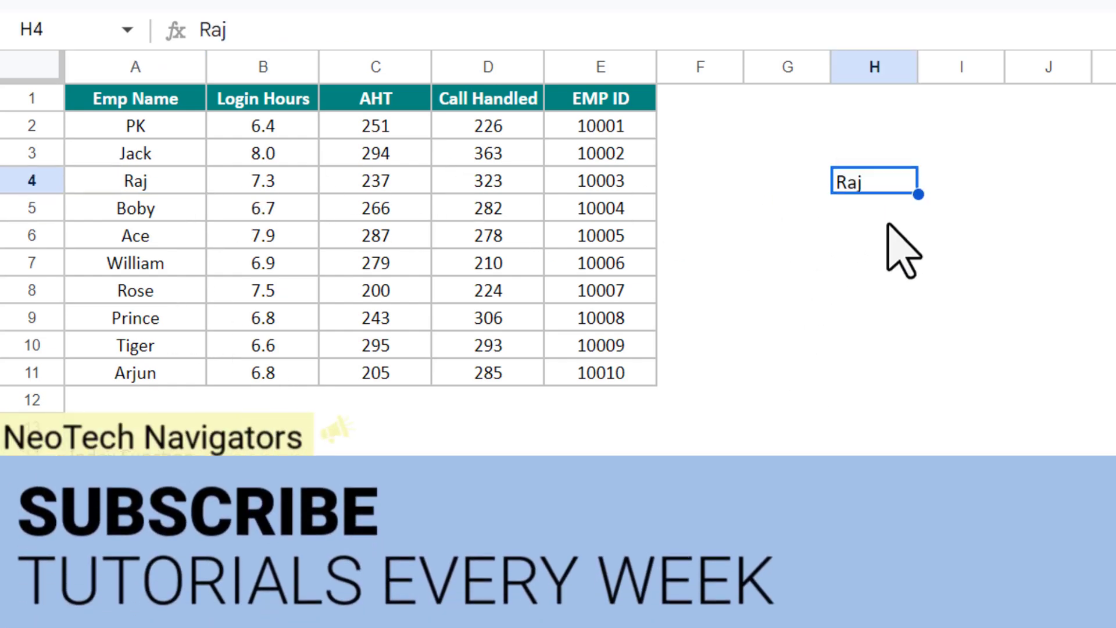
# Step: Enter the formula =MATCH(H4,A1:A11,0) in I4 to find the lookup name's position in the Emp Name column
pyautogui.press('Right')
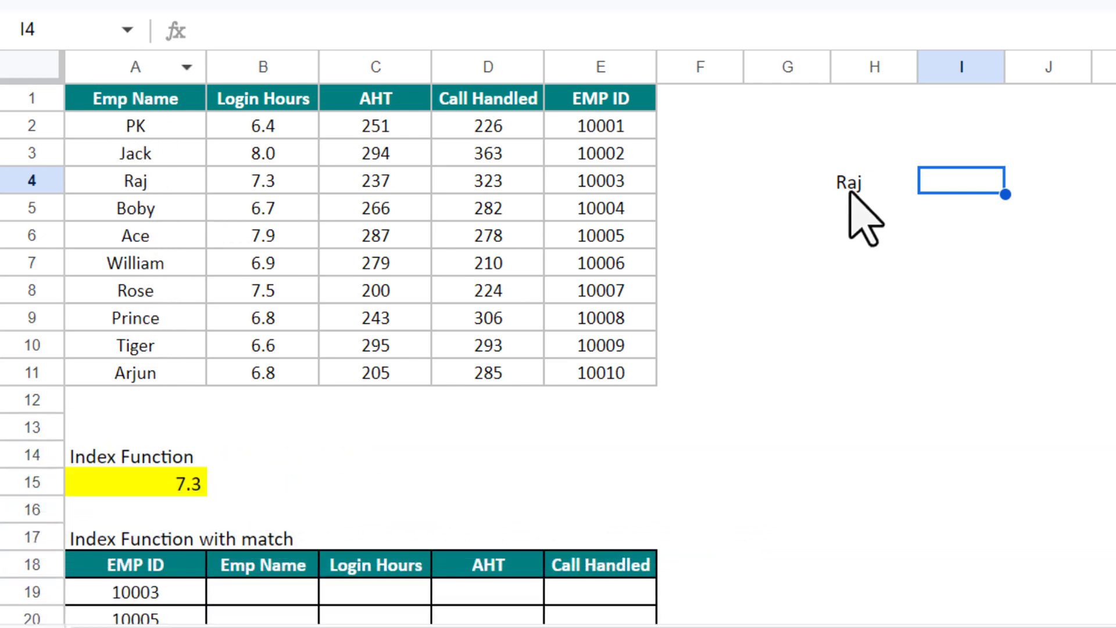
pyautogui.write('=')
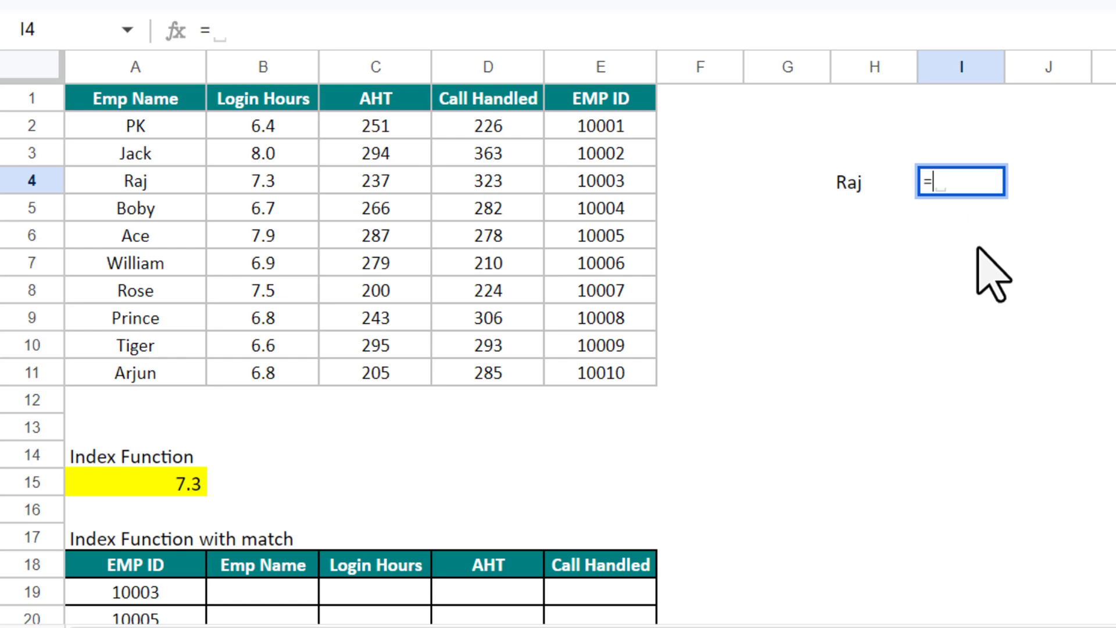
pyautogui.write('matc')
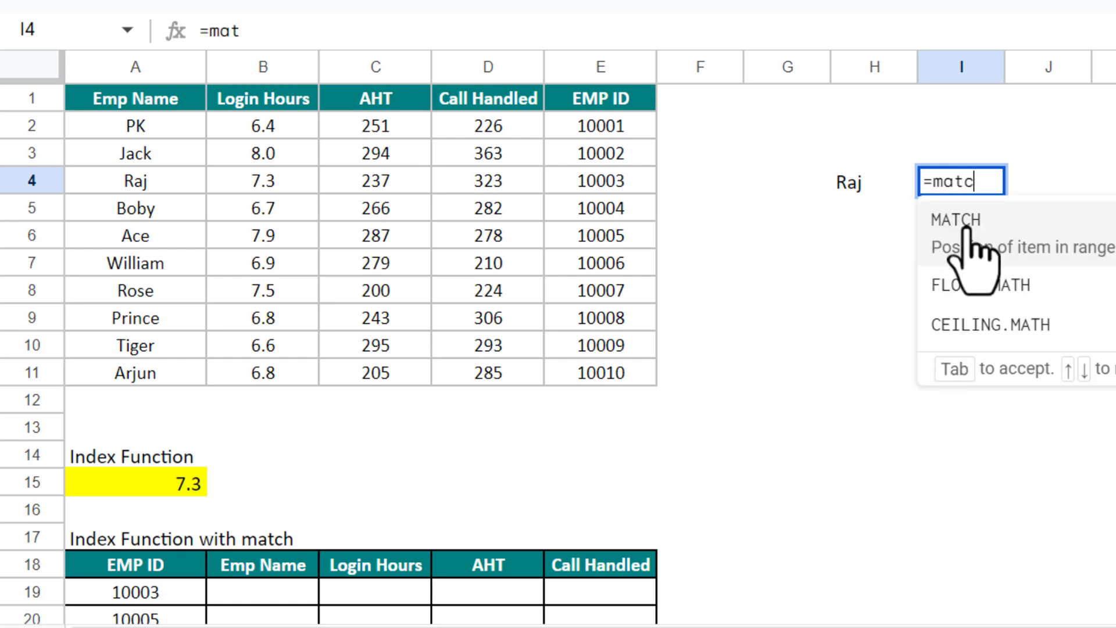
pyautogui.press('Tab')
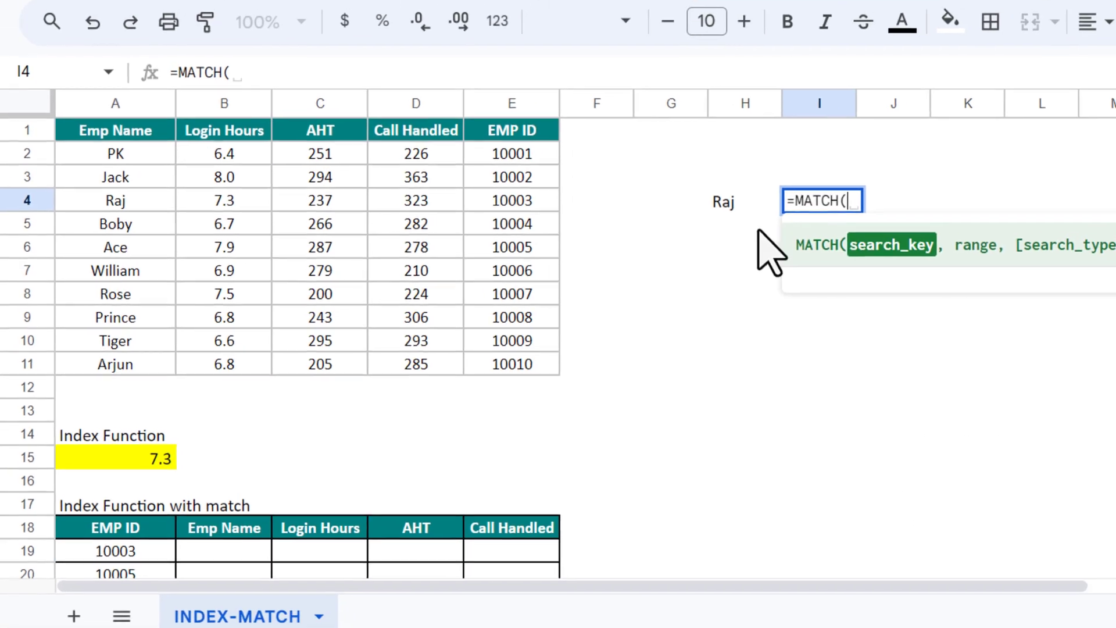
pyautogui.click(846, 186)
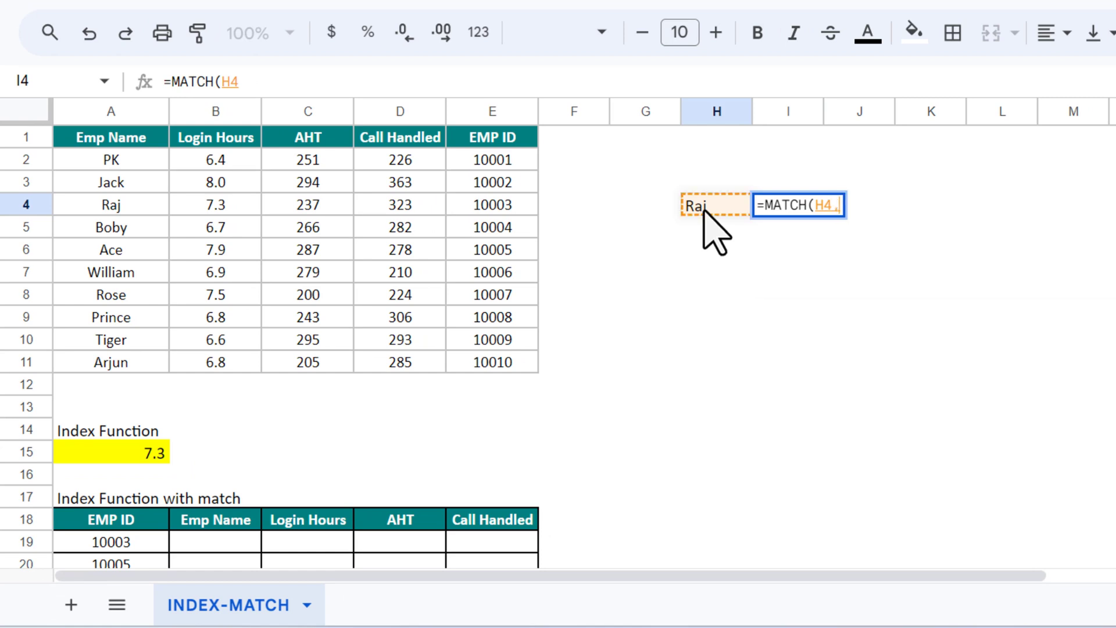
pyautogui.write(',')
pyautogui.click(145, 143)
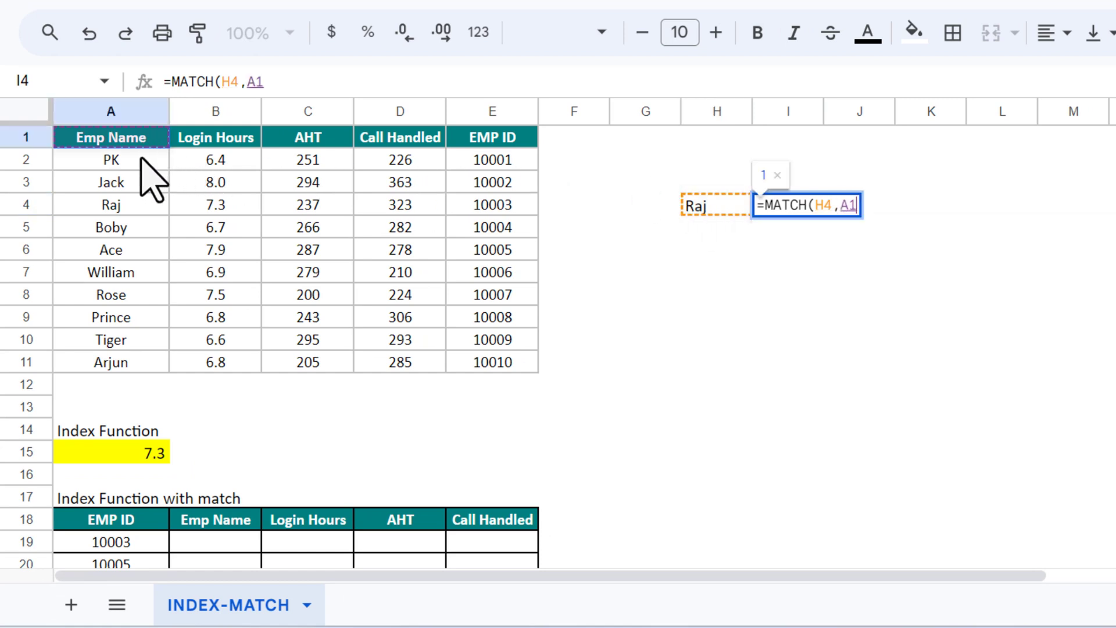
pyautogui.moveTo(141, 157); pyautogui.dragTo(137, 374)
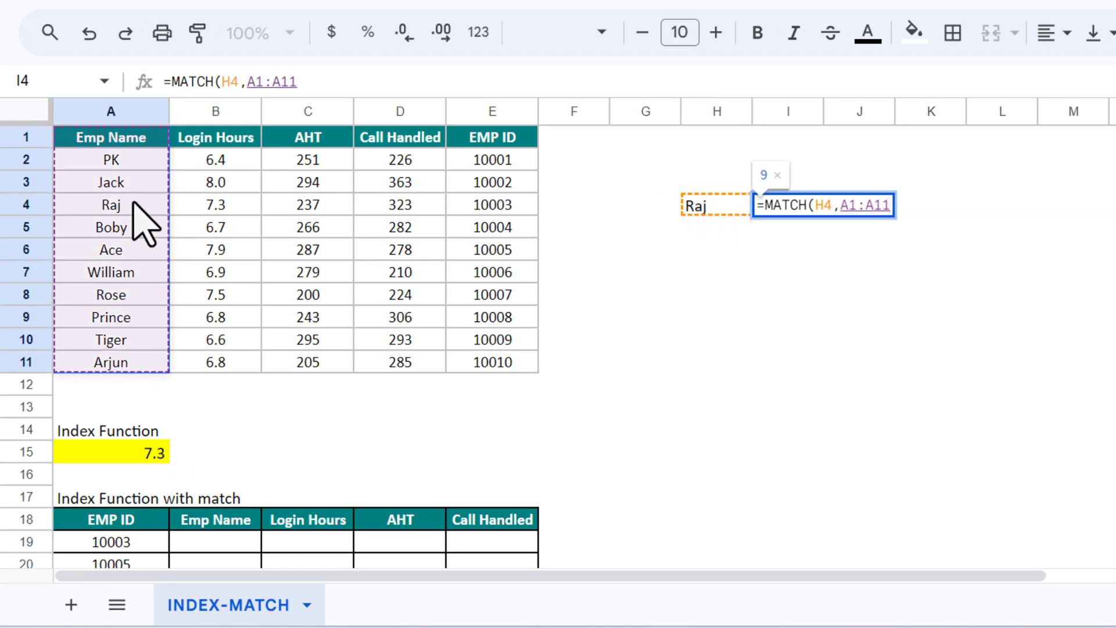
pyautogui.write(',')
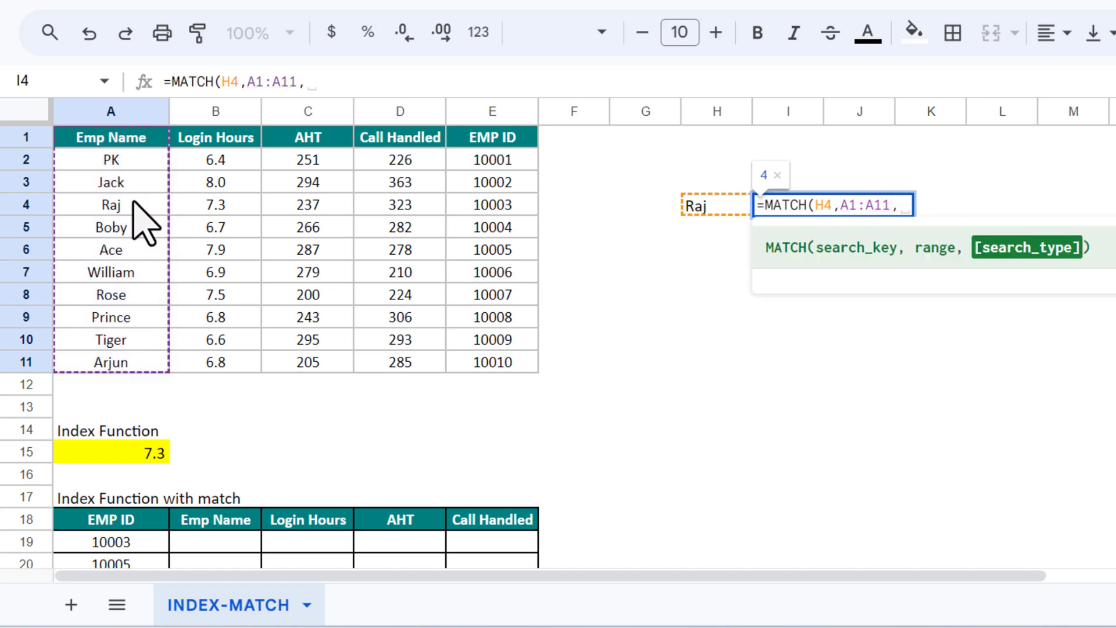
pyautogui.write('0)')
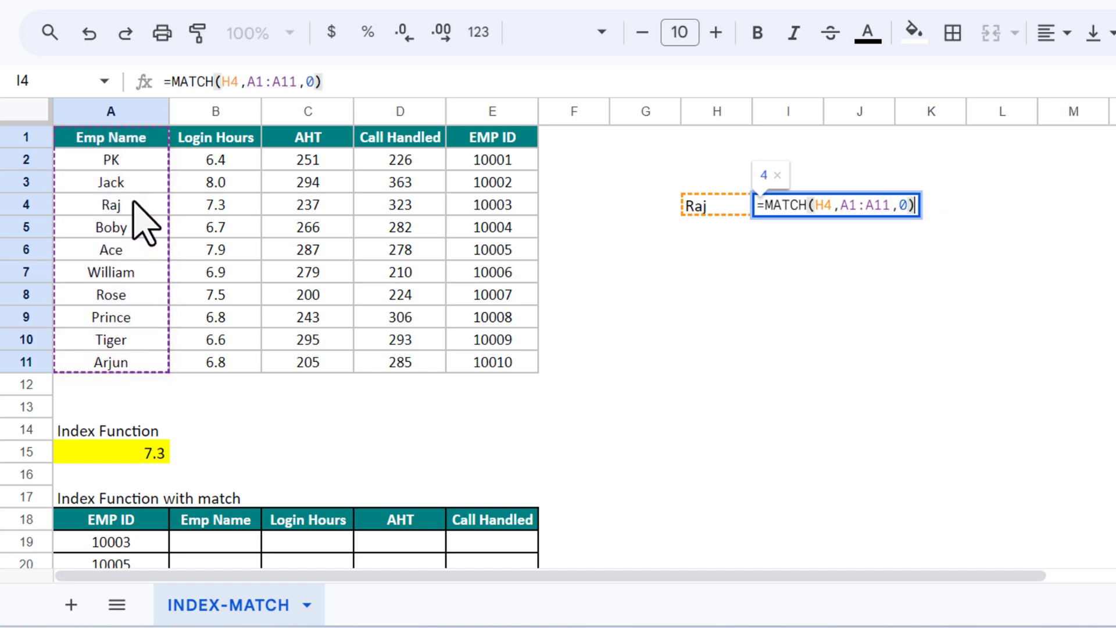
pyautogui.press('Return')
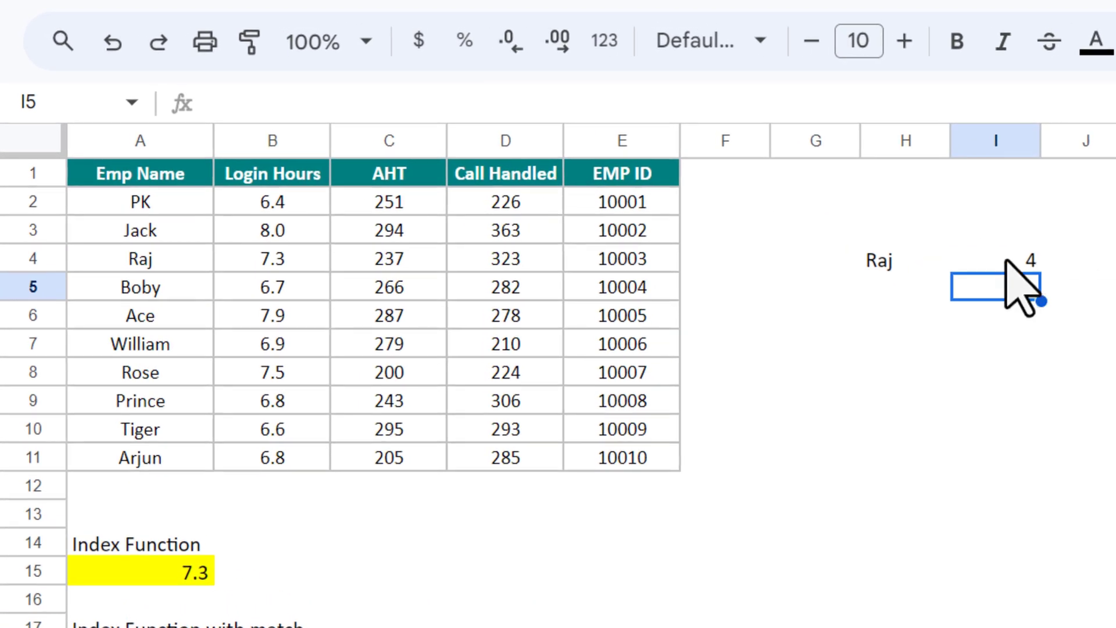
pyautogui.click(1007, 260)
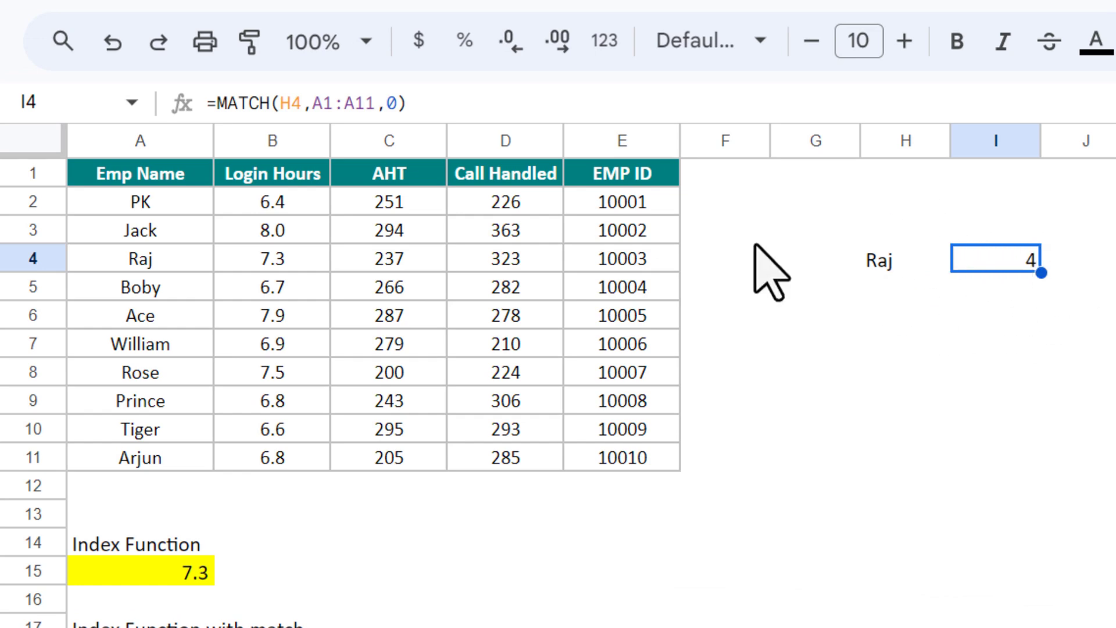
# Step: Replace the lookup value in H4 with the employee name from cell A2 and check the MATCH result in I4
pyautogui.click(880, 265)
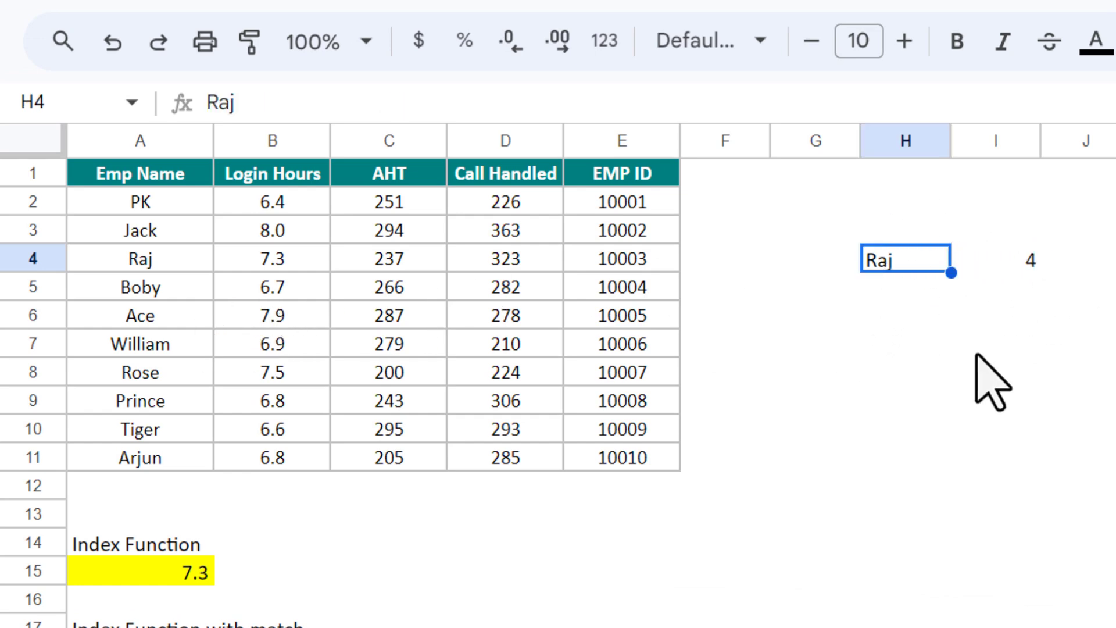
pyautogui.write('PK')
pyautogui.press('Return')
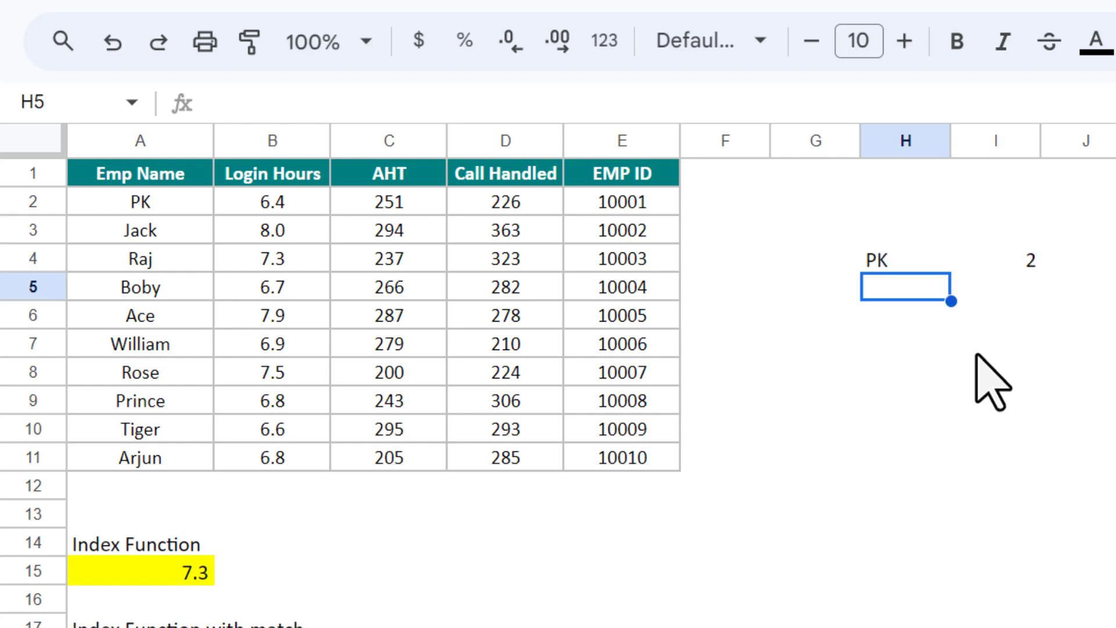
pyautogui.click(1047, 255)
pyautogui.click(1029, 259)
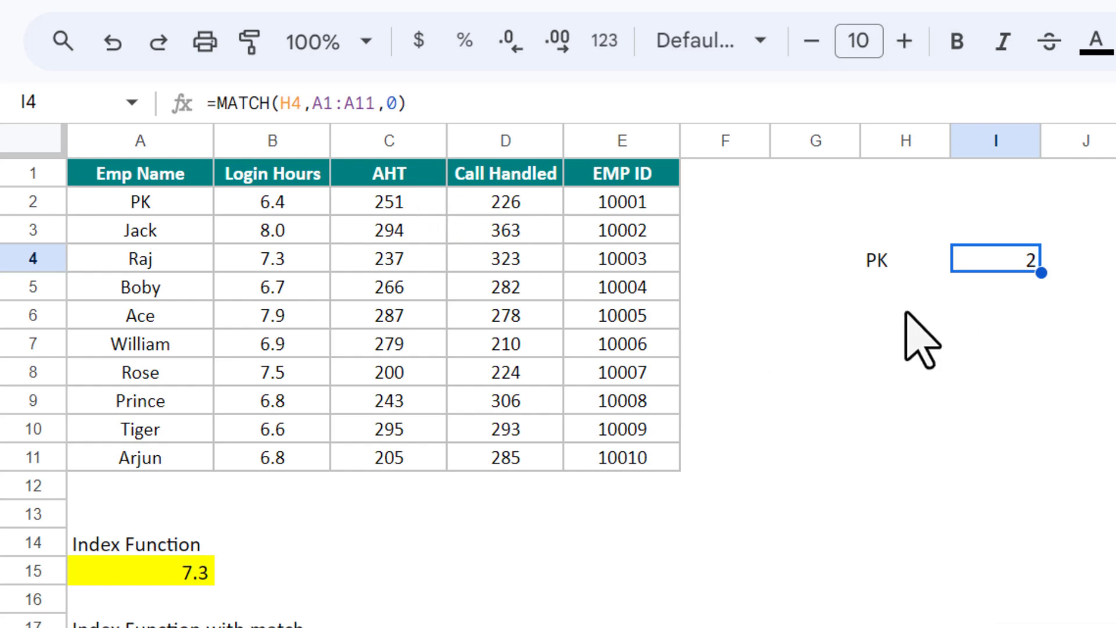
# Step: Enter the column header AHT in H5 as a second lookup value
pyautogui.click(917, 296)
pyautogui.write('A')
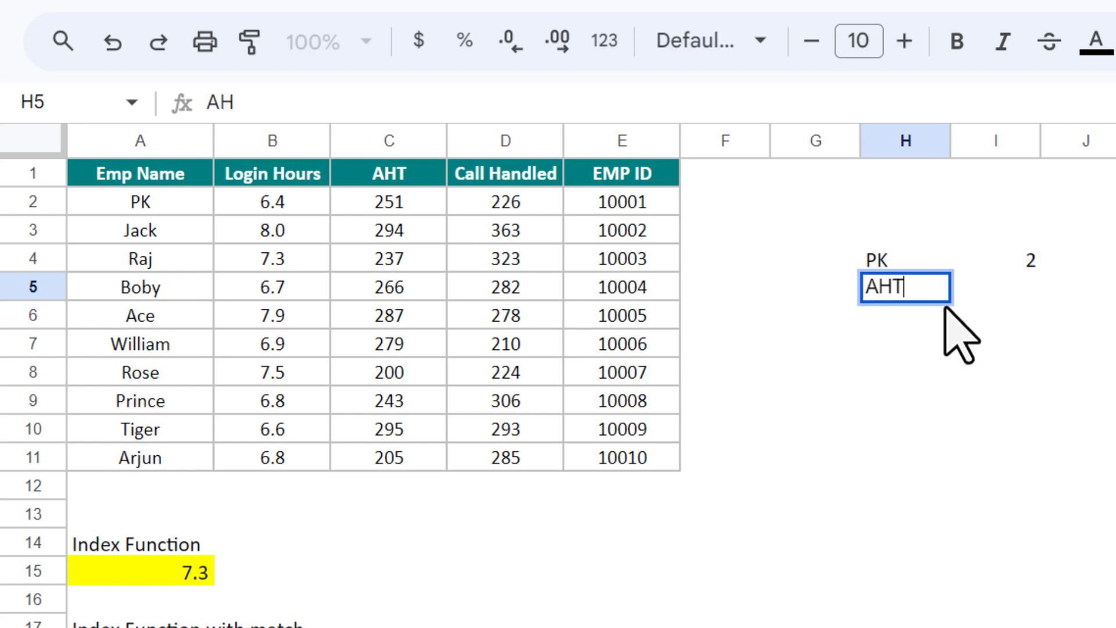
pyautogui.write('HT')
pyautogui.press('Return')
# Step: Enter the formula =MATCH(H5,A1:E1,0) in I5 and check its result by counting the header cells A1 to C1
pyautogui.press('Up')
pyautogui.press('Right')
pyautogui.write('=mat')
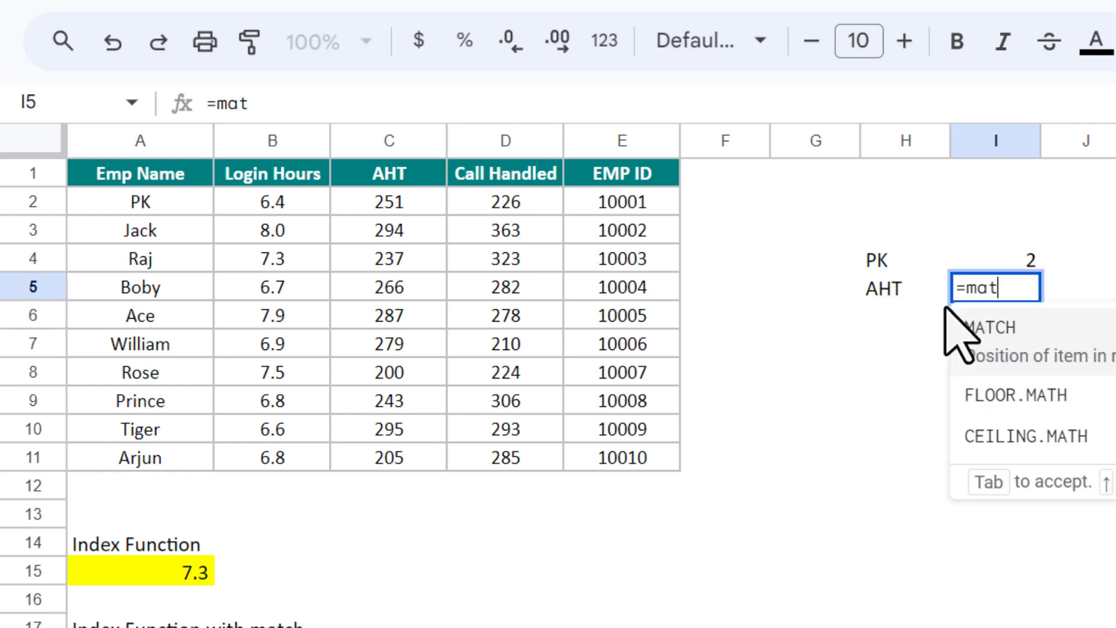
pyautogui.press('Tab')
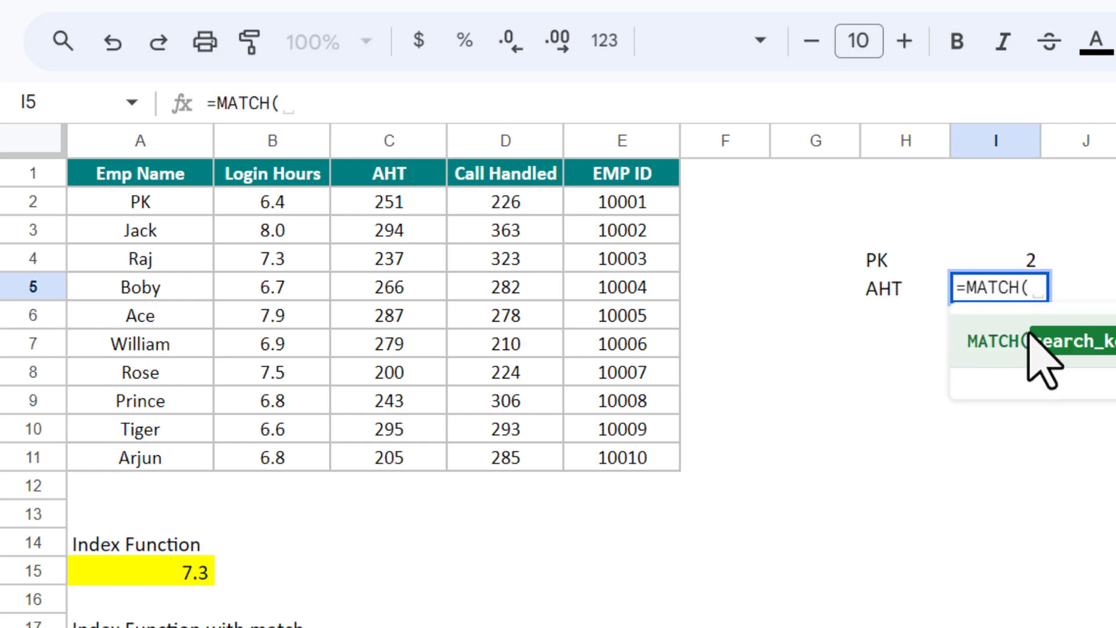
pyautogui.click(895, 291)
pyautogui.write(',')
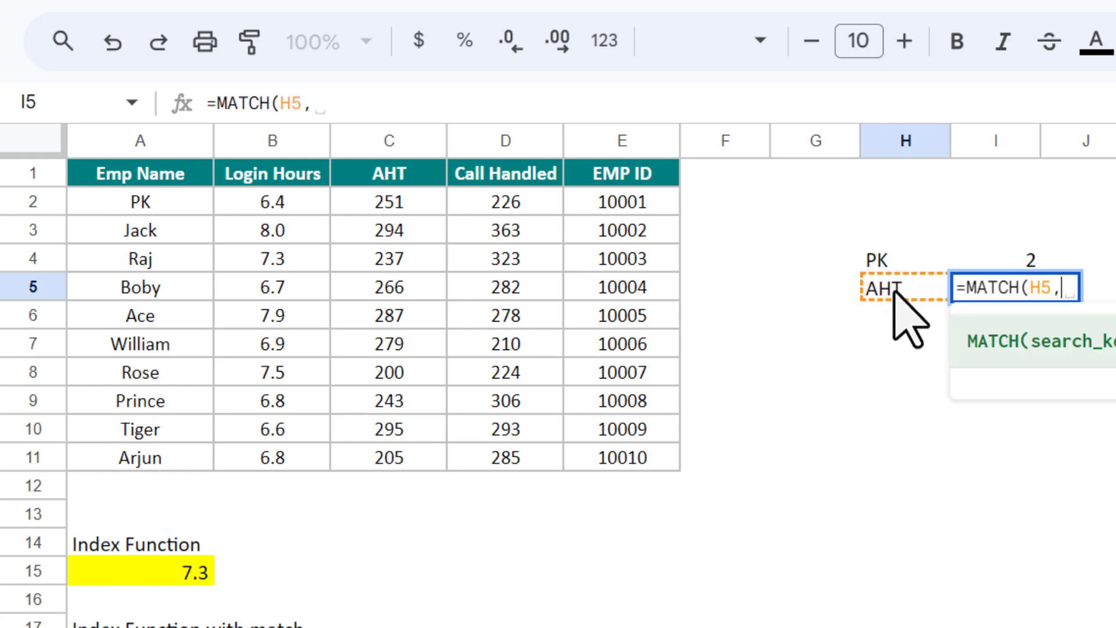
pyautogui.moveTo(117, 175); pyautogui.dragTo(613, 187)
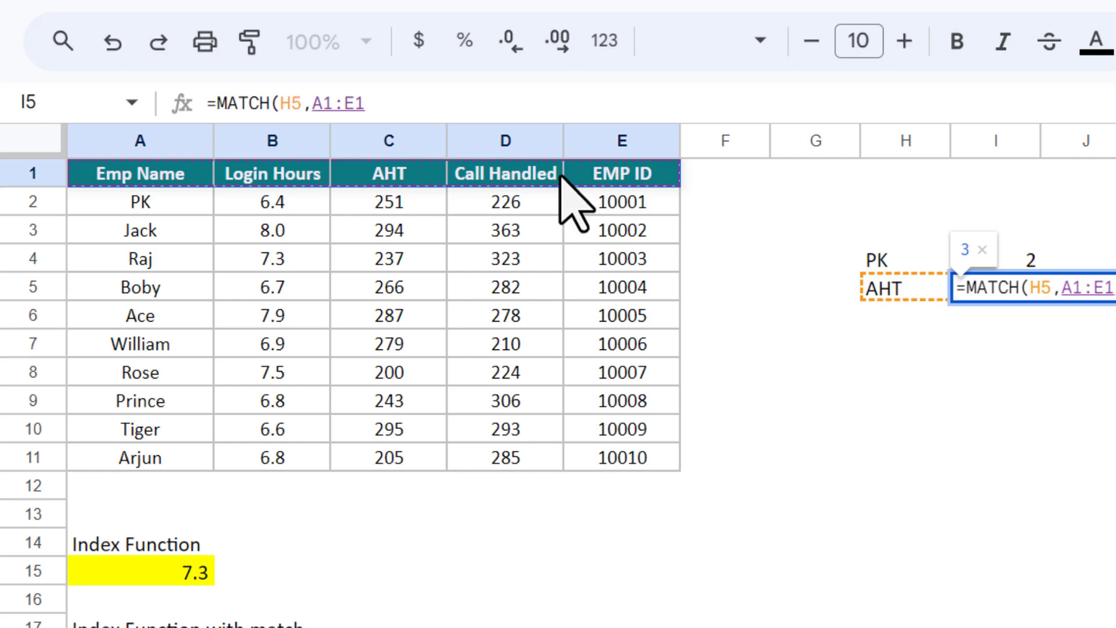
pyautogui.write(',0)')
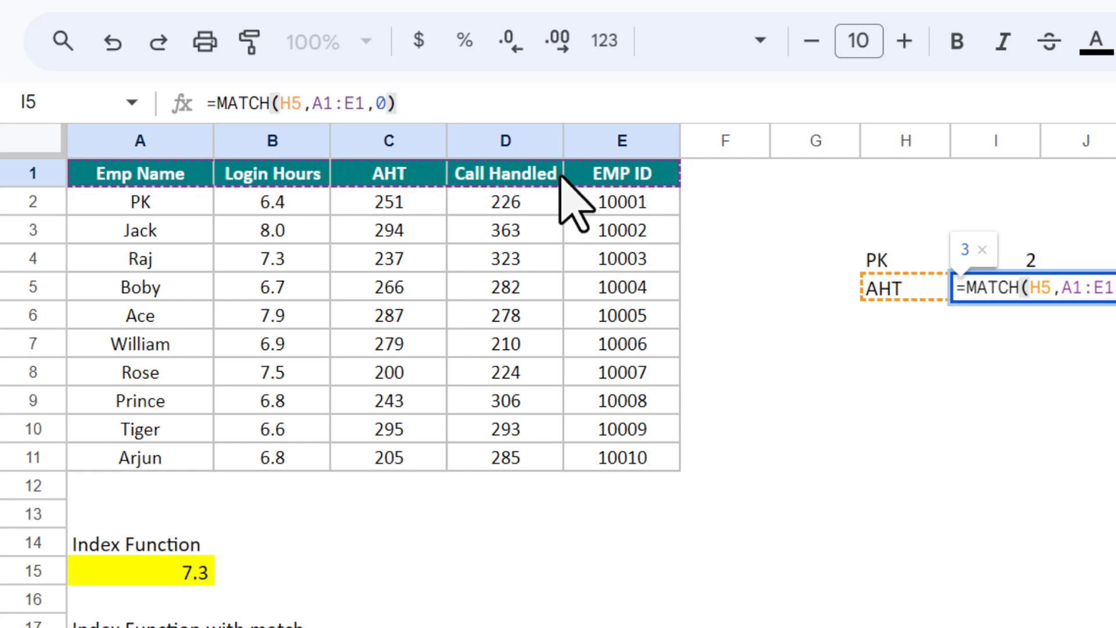
pyautogui.press('Return')
pyautogui.click(1029, 285)
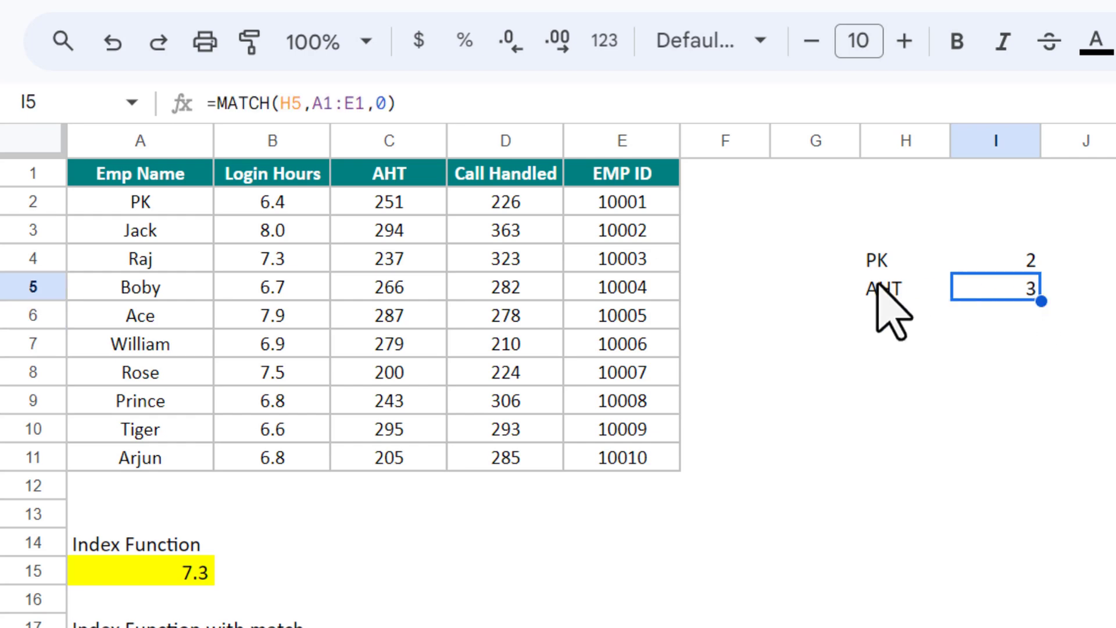
pyautogui.click(127, 168)
pyautogui.click(257, 172)
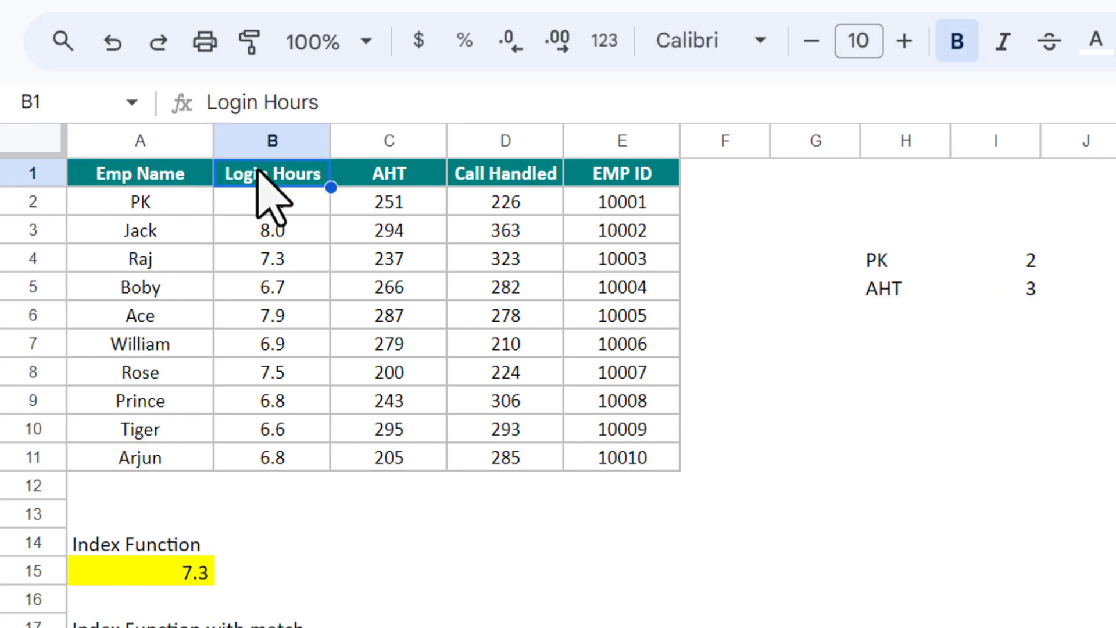
pyautogui.click(378, 173)
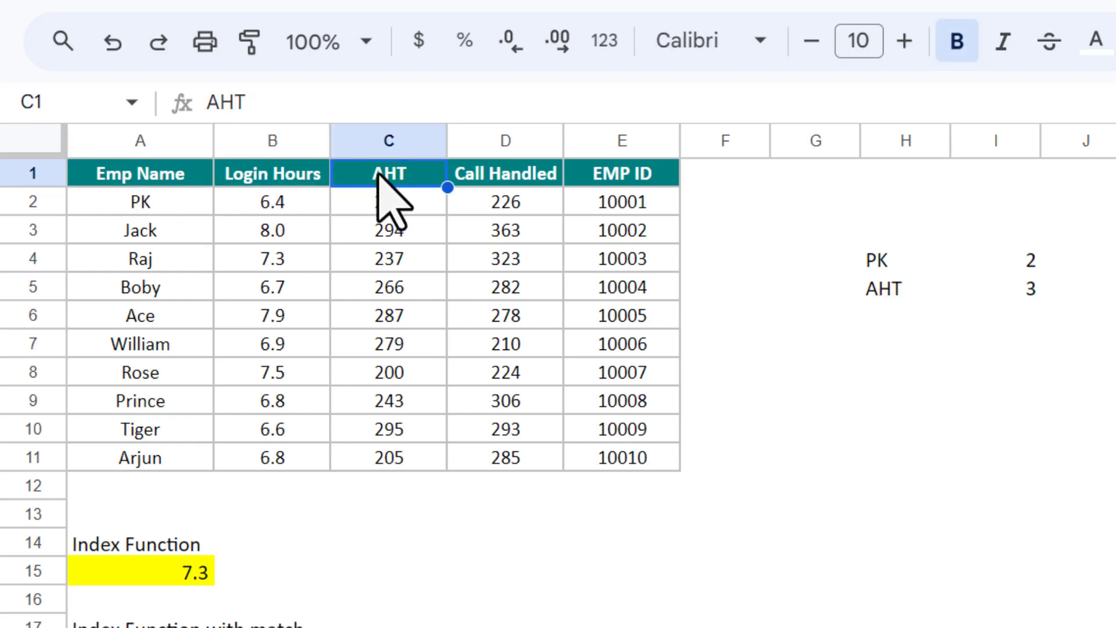
# Step: Change the lookup value in H5 to Emp Name and compare the I5 result with header cell A1
pyautogui.click(856, 288)
pyautogui.press('Right')
pyautogui.write('E')
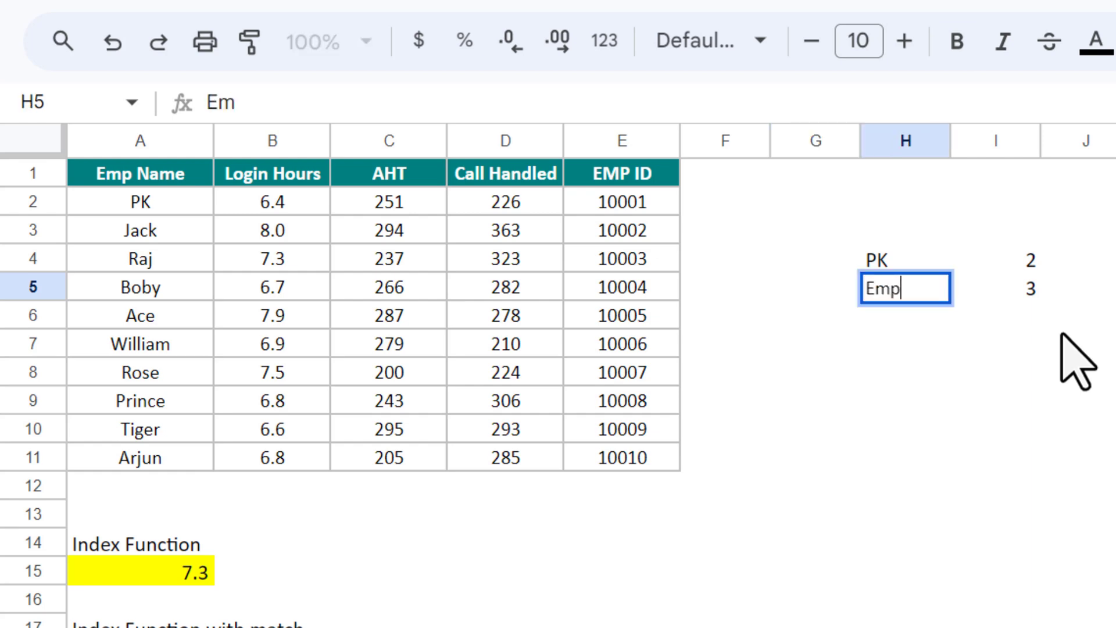
pyautogui.write('mp Name')
pyautogui.press('Return')
pyautogui.press('Up')
pyautogui.press('Right')
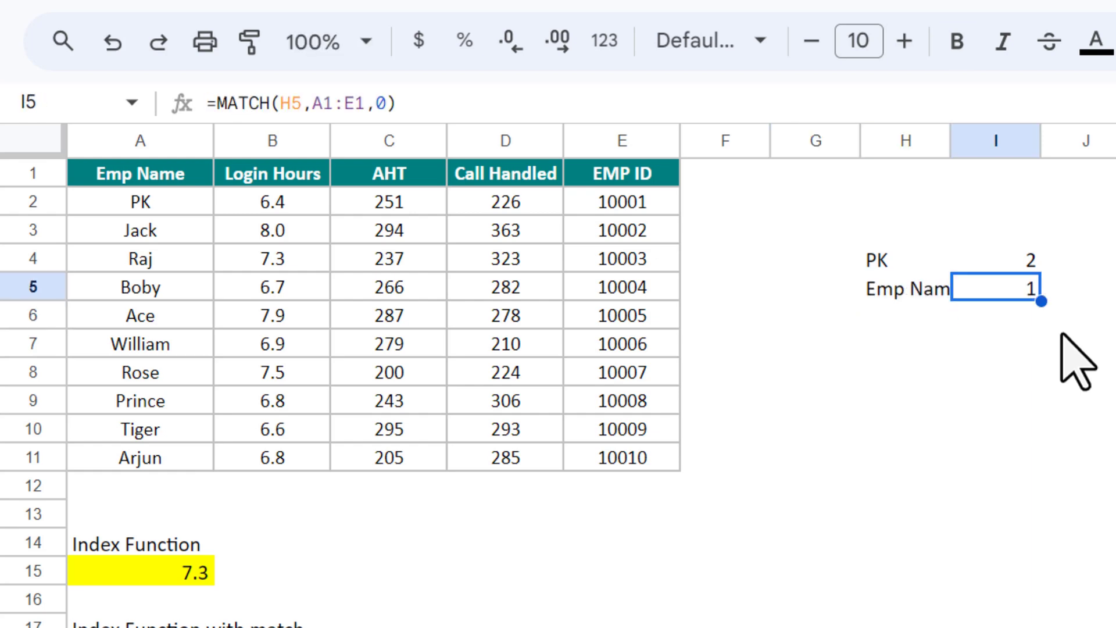
pyautogui.click(156, 174)
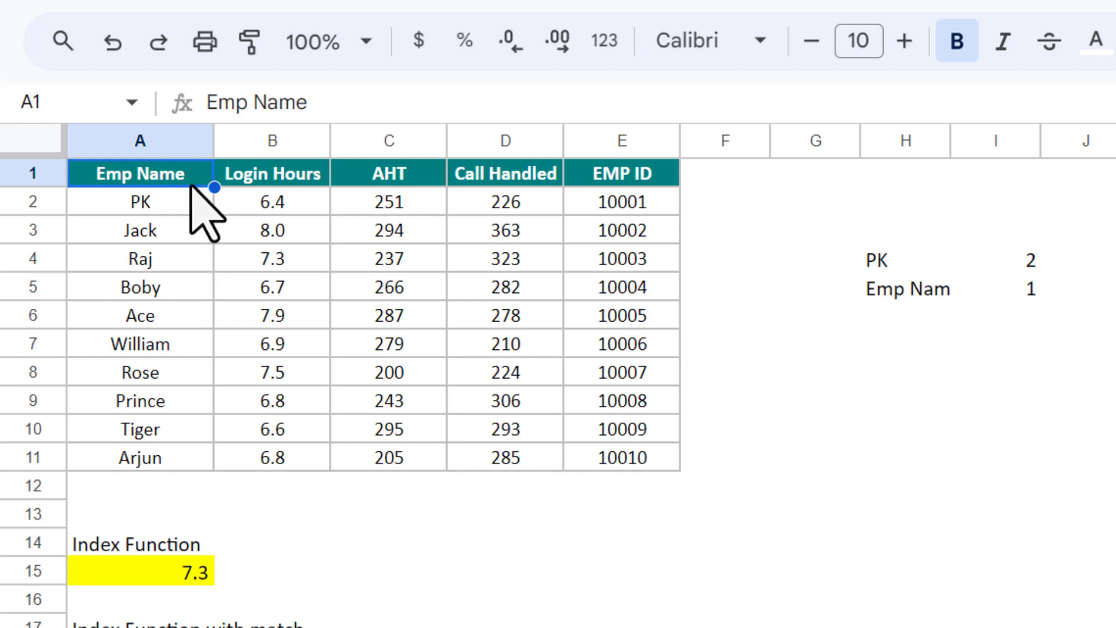
# Step: Clear the MATCH lookup values and formulas from H4:I5
pyautogui.click(1033, 263)
pyautogui.moveTo(1034, 282); pyautogui.dragTo(1001, 283)
pyautogui.moveTo(901, 259); pyautogui.dragTo(1014, 291)
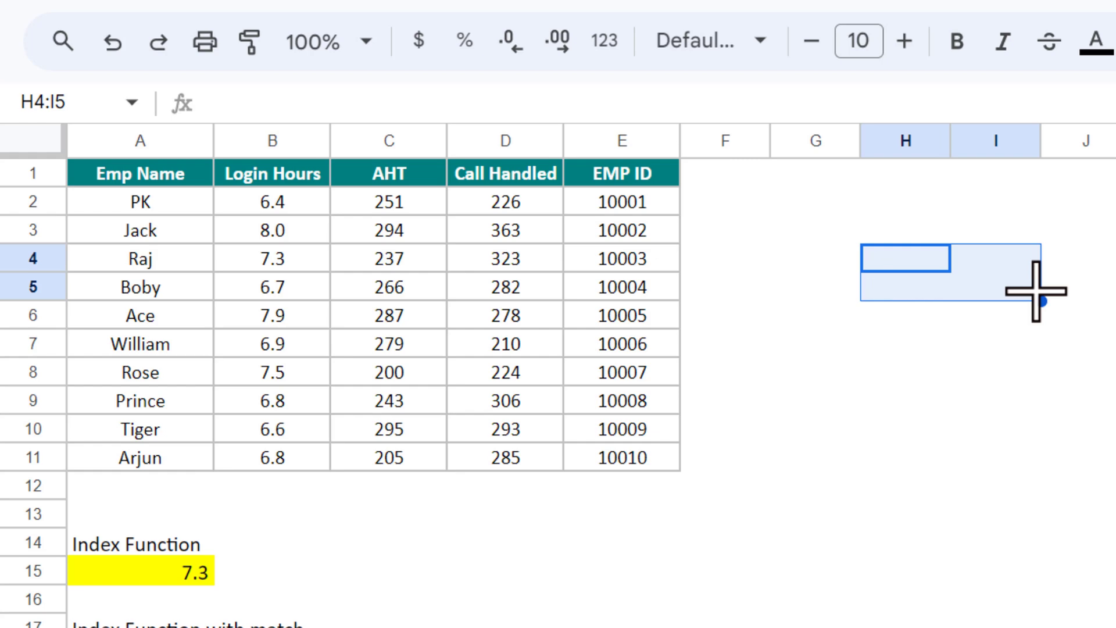
pyautogui.click(795, 459)
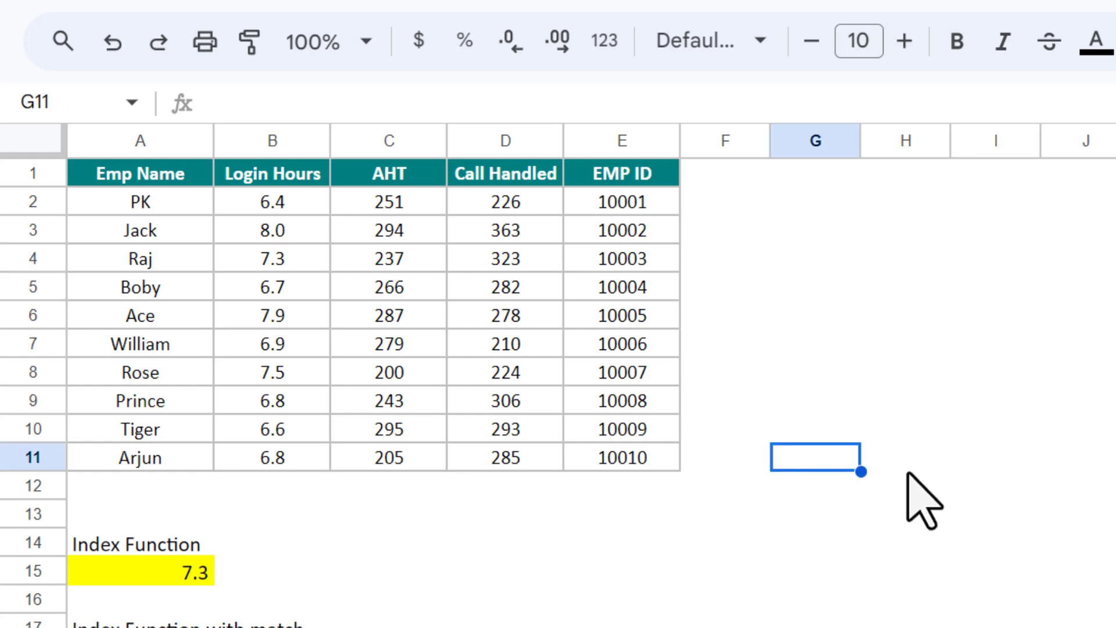
# Step: Examine each column of the Index Function with match table in A18:E21 and the source EMP ID column in E1:E11
pyautogui.scroll(-2, 959, 444)
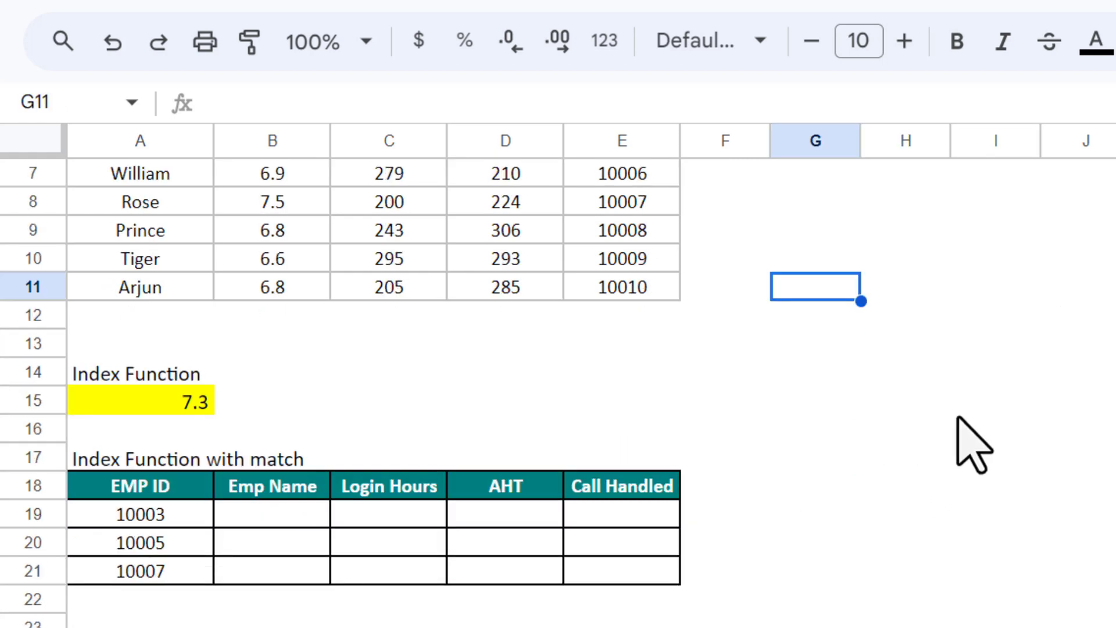
pyautogui.moveTo(177, 494); pyautogui.dragTo(177, 567)
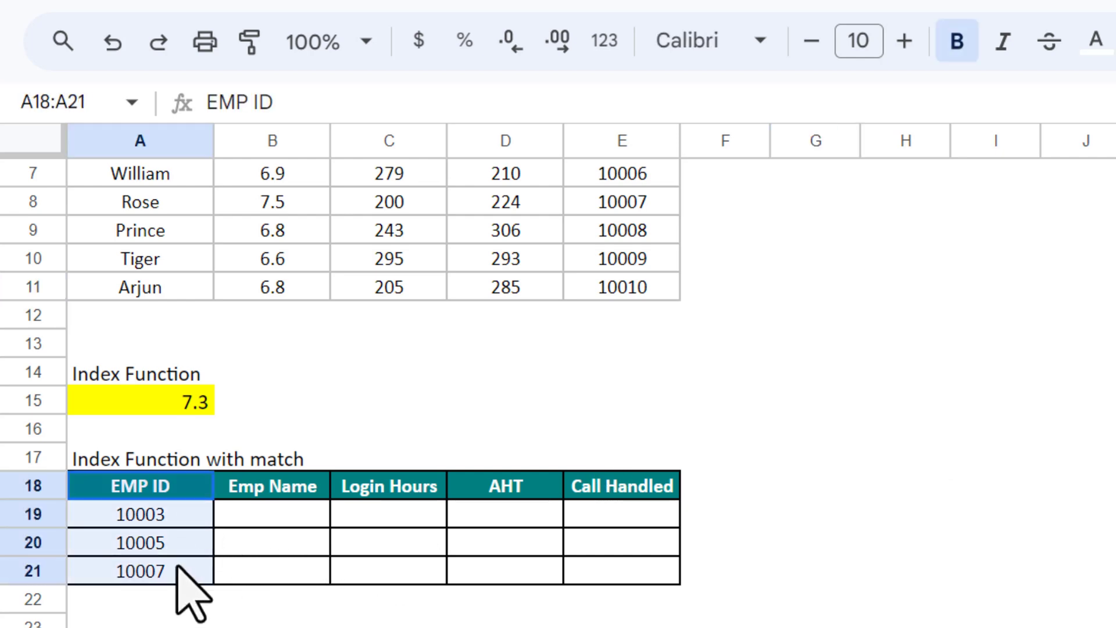
pyautogui.moveTo(277, 494); pyautogui.dragTo(289, 581)
pyautogui.moveTo(401, 488); pyautogui.dragTo(413, 573)
pyautogui.moveTo(511, 488); pyautogui.dragTo(523, 568)
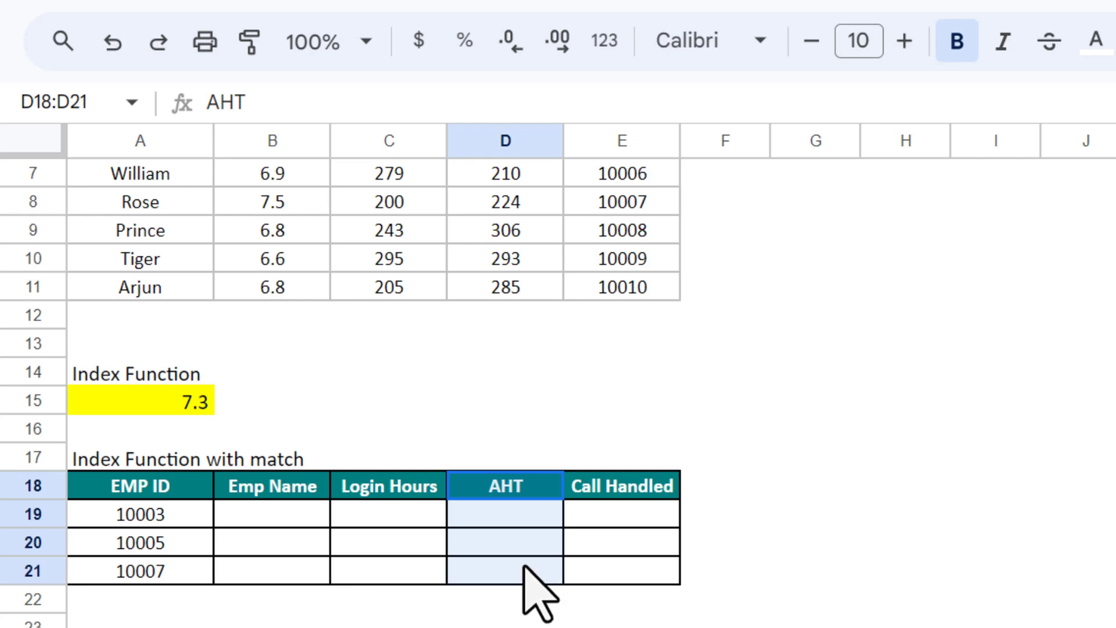
pyautogui.moveTo(644, 493); pyautogui.dragTo(643, 573)
pyautogui.scroll(3, 182, 237)
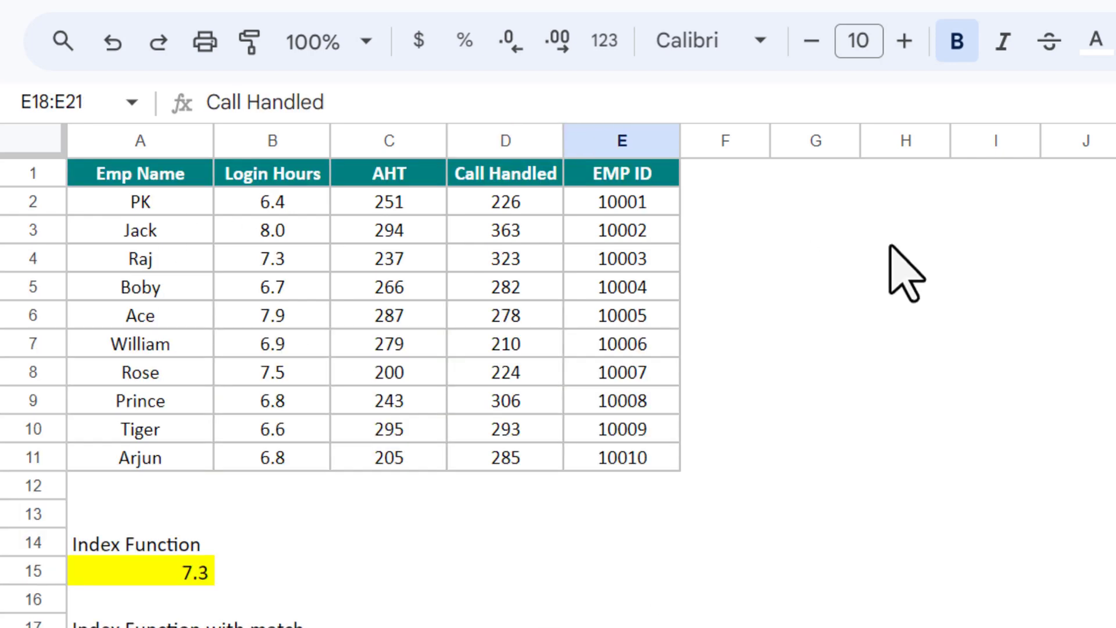
pyautogui.scroll(-3, 595, 428)
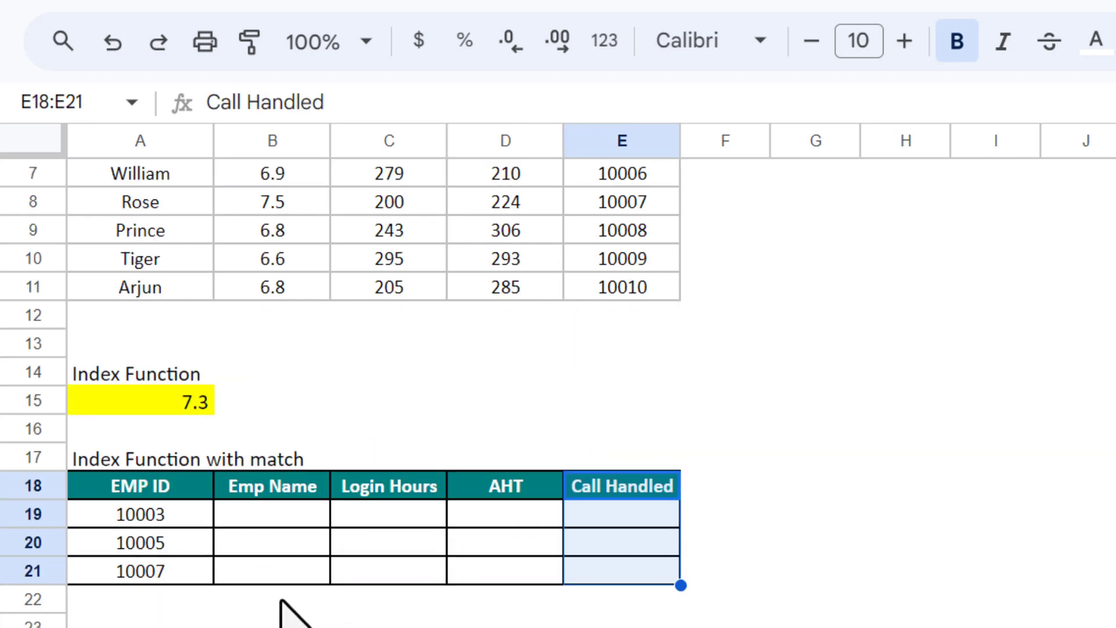
pyautogui.scroll(3, 785, 285)
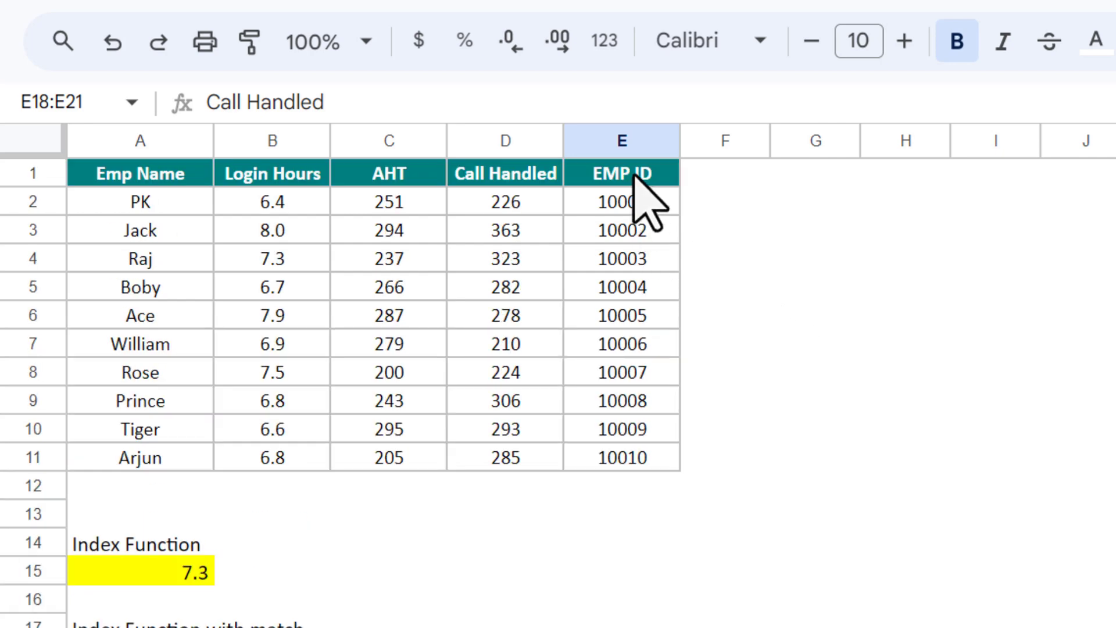
pyautogui.moveTo(639, 172); pyautogui.dragTo(633, 461)
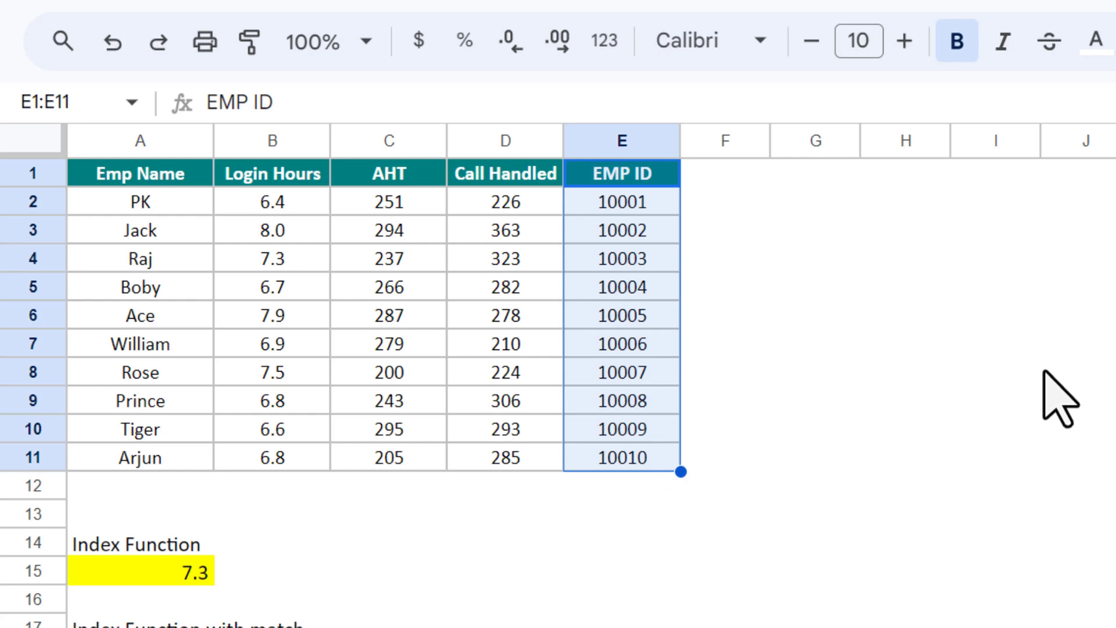
# Step: Start an INDEX formula in B19 with the absolute reference $A$1:$E$11 covering the whole employee table
pyautogui.scroll(-1, 819, 531)
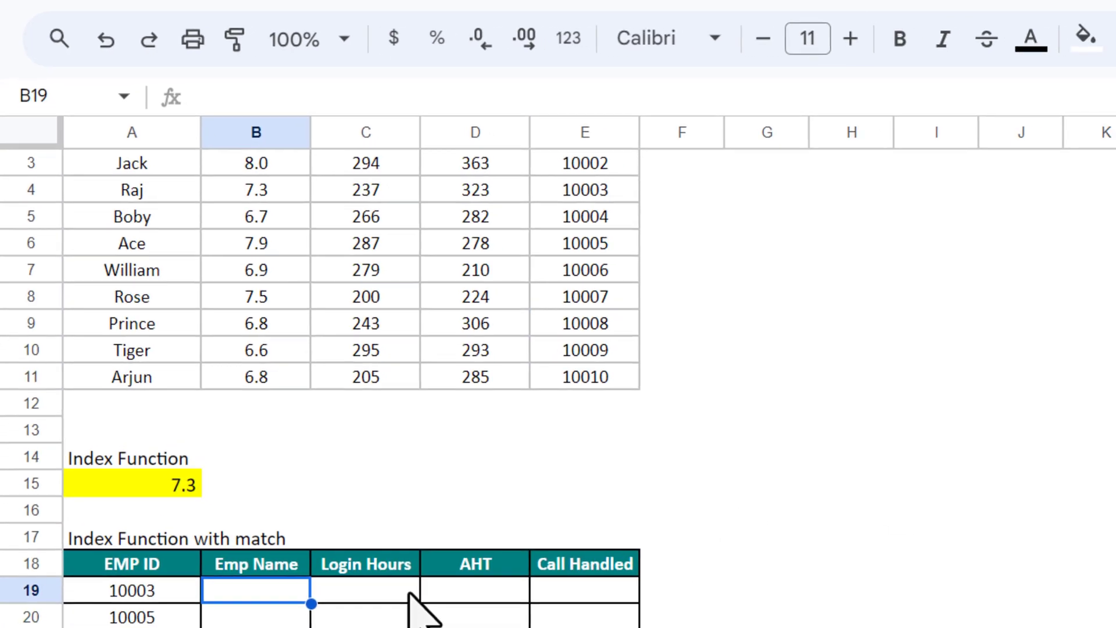
pyautogui.write('=in')
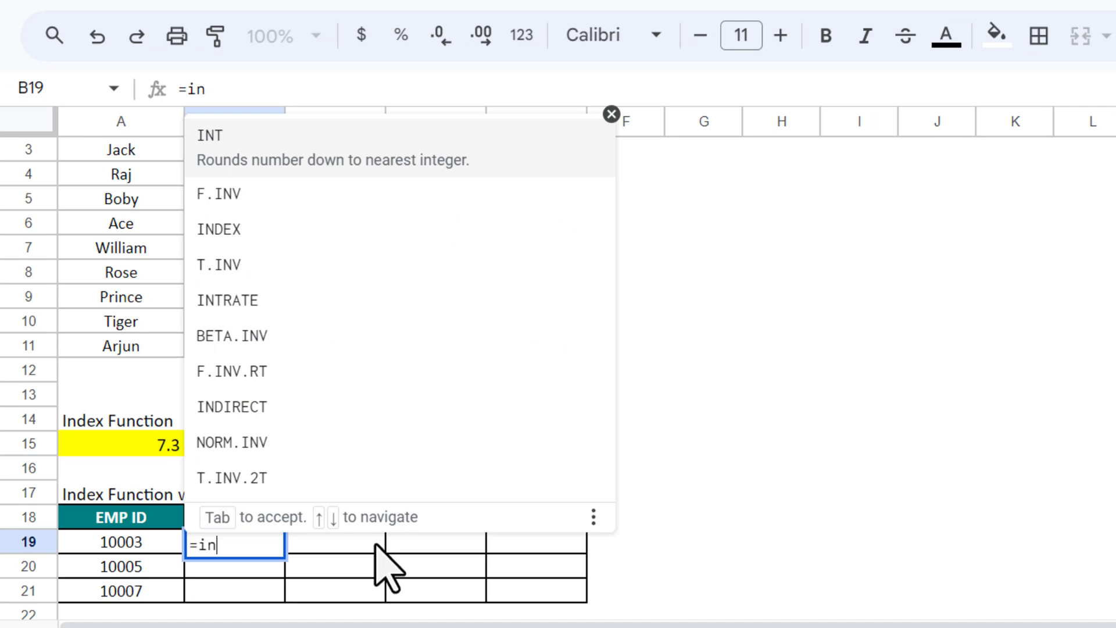
pyautogui.press('Down')
pyautogui.press('Down')
pyautogui.press('Tab')
pyautogui.press('Left')
pyautogui.click(195, 201)
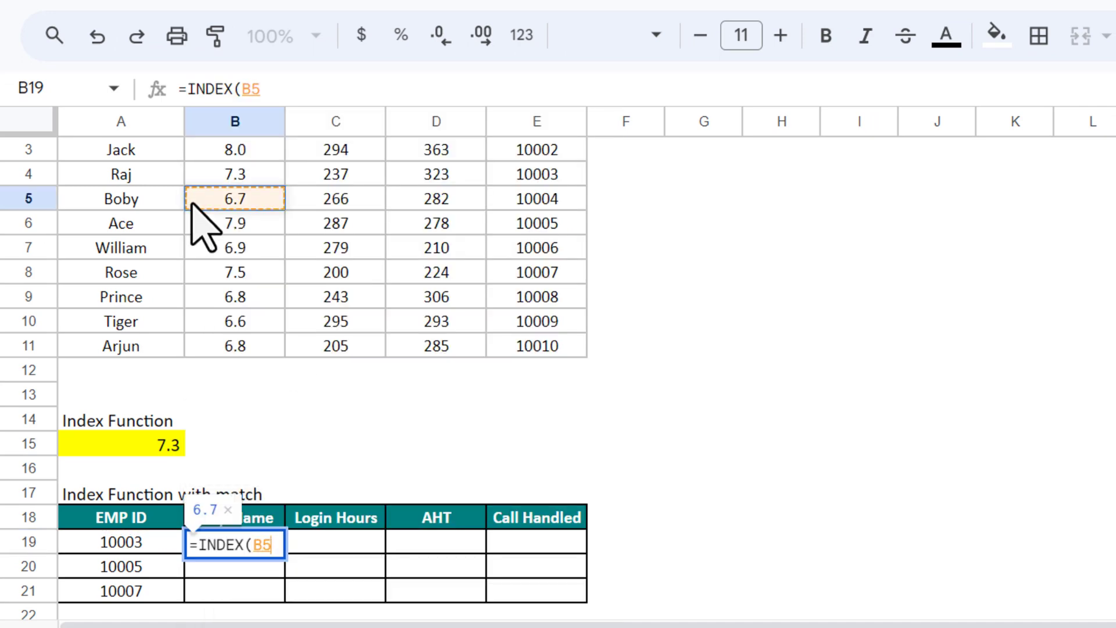
pyautogui.press('Up')
pyautogui.press('Up')
pyautogui.press('Up')
pyautogui.press('Up')
pyautogui.press('Left')
pyautogui.hotkey('ctrl', 'shift', 'Right')
pyautogui.hotkey('ctrl', 'shift', 'Down')
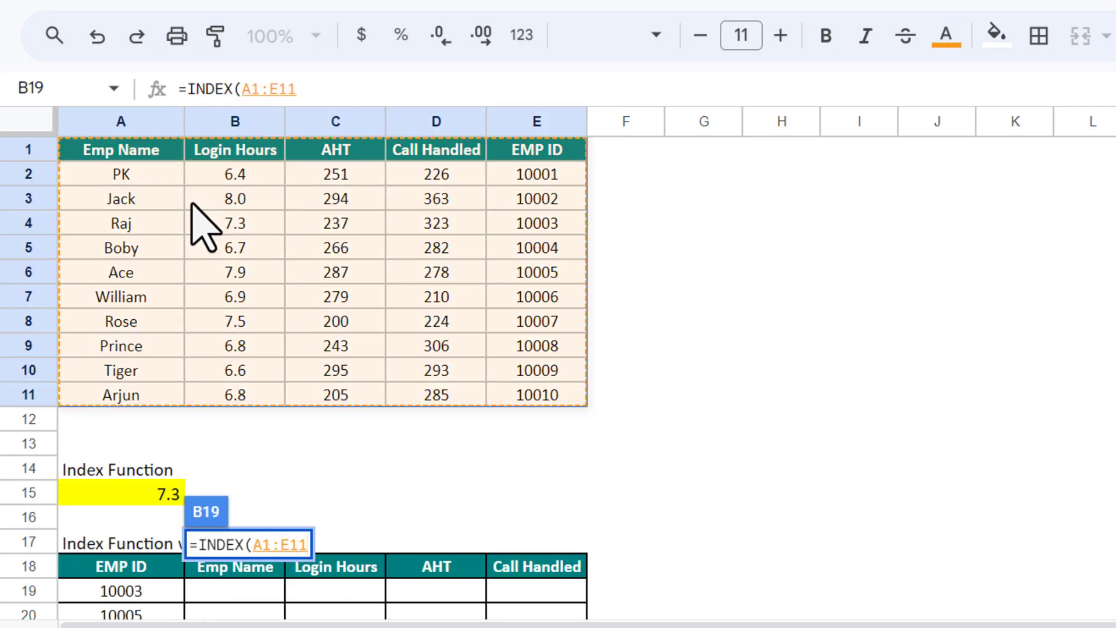
pyautogui.press('F4')
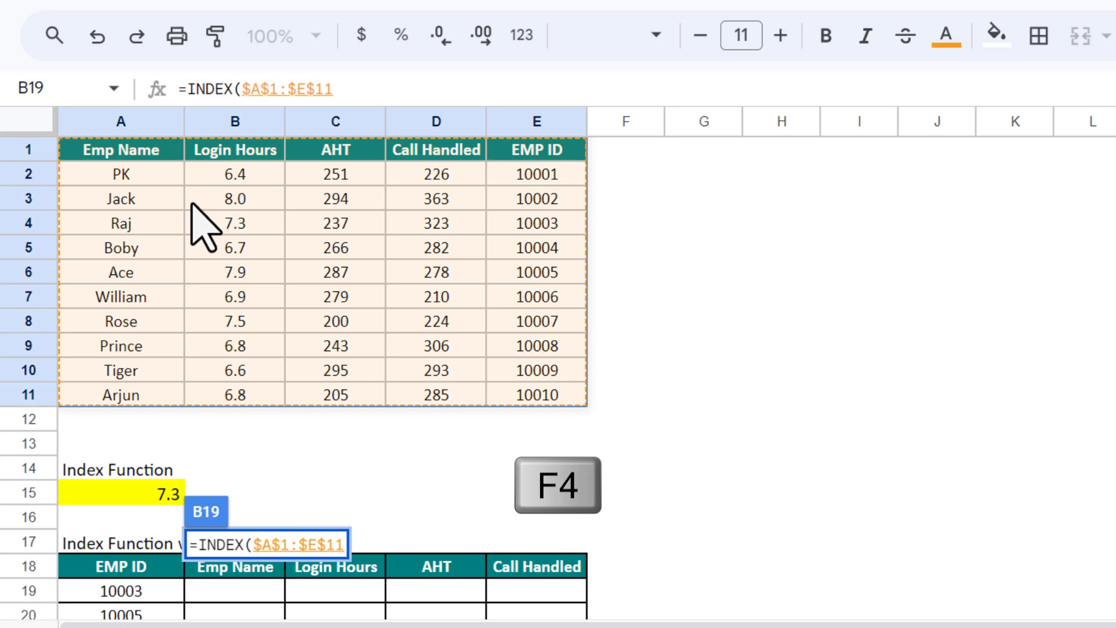
# Step: Add MATCH as the row argument of the B19 formula, with the column-locked EMP ID cell $A19 as search key
pyautogui.write(',')
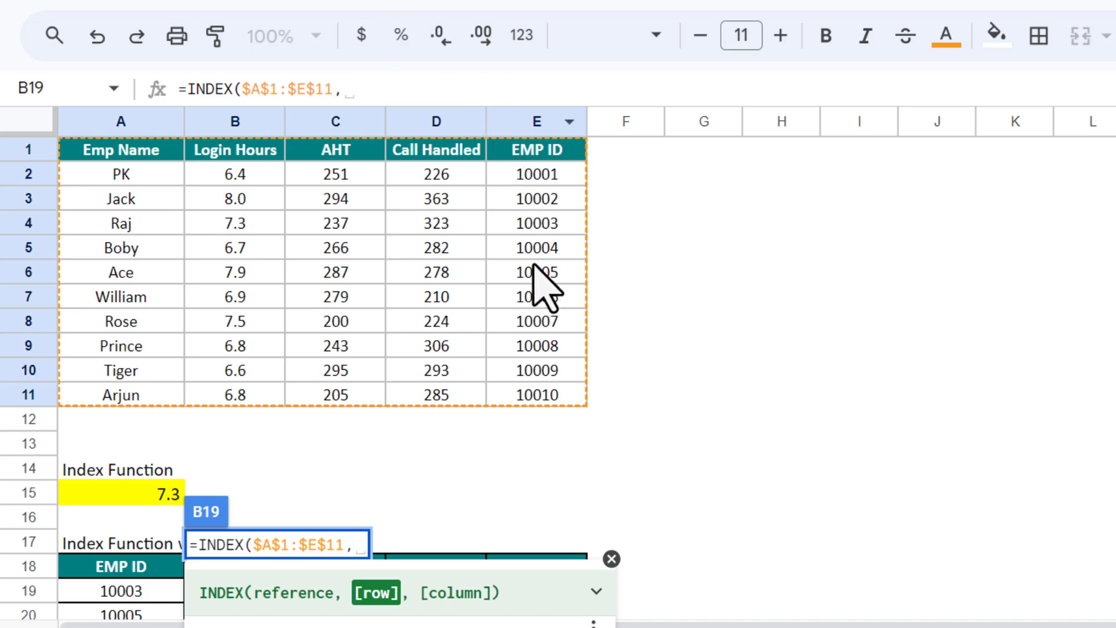
pyautogui.write('mat')
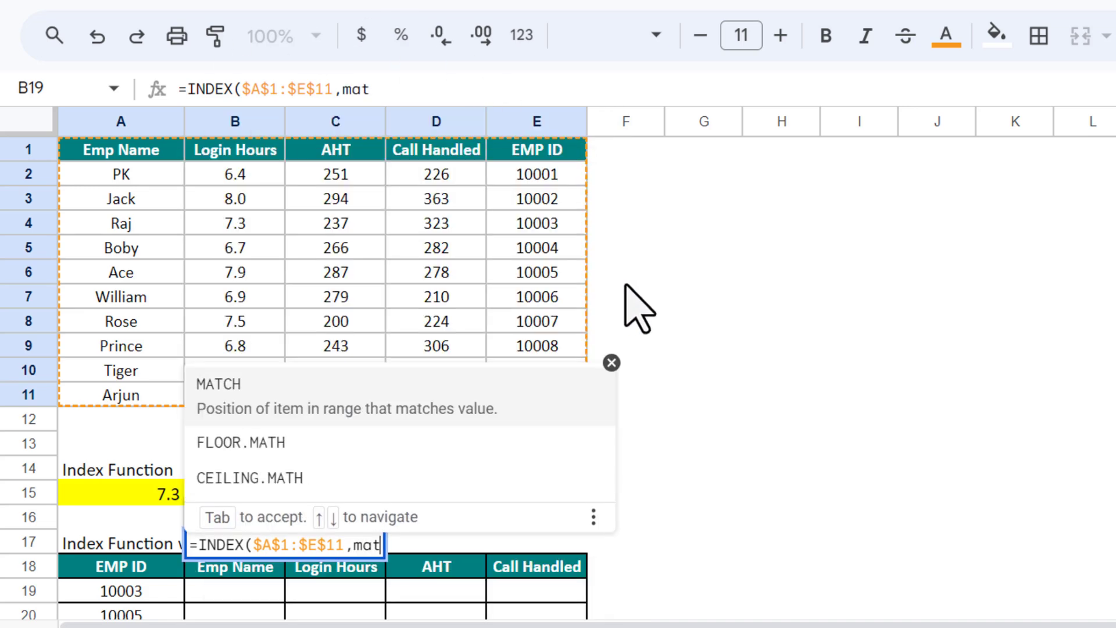
pyautogui.press('Tab')
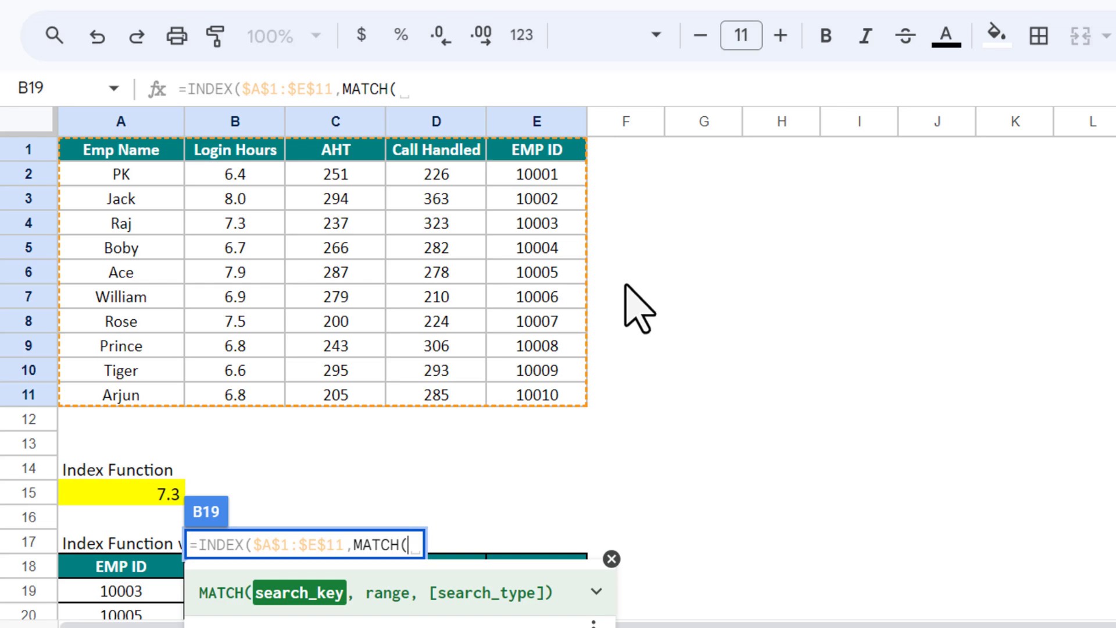
pyautogui.click(122, 591)
pyautogui.scroll(-2, 140, 523)
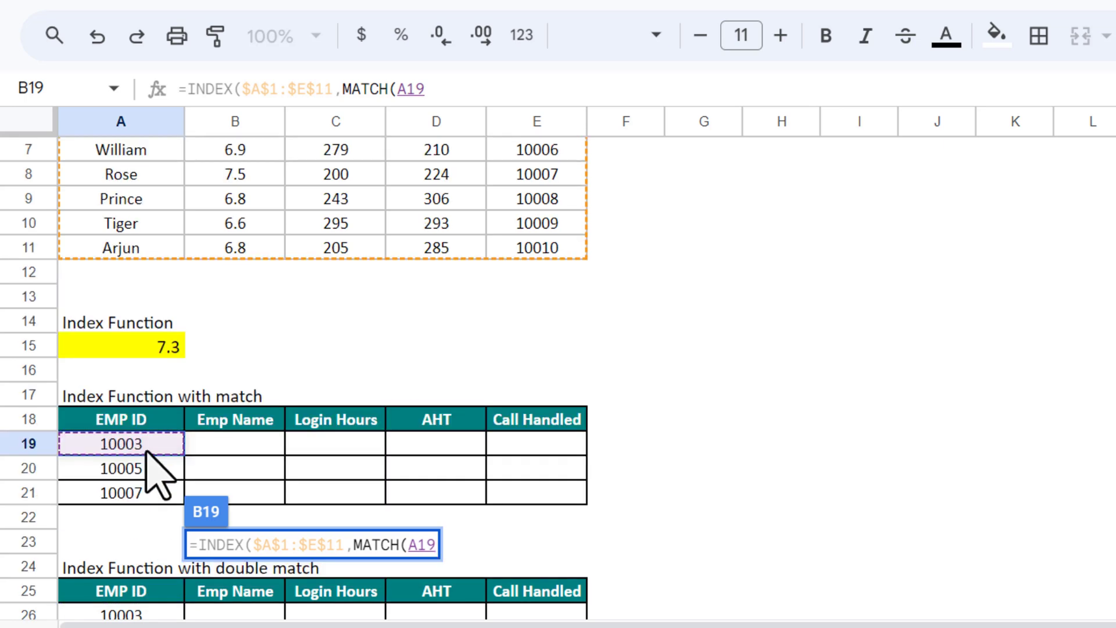
pyautogui.press('F4')
pyautogui.press('F4')
pyautogui.press('F4')
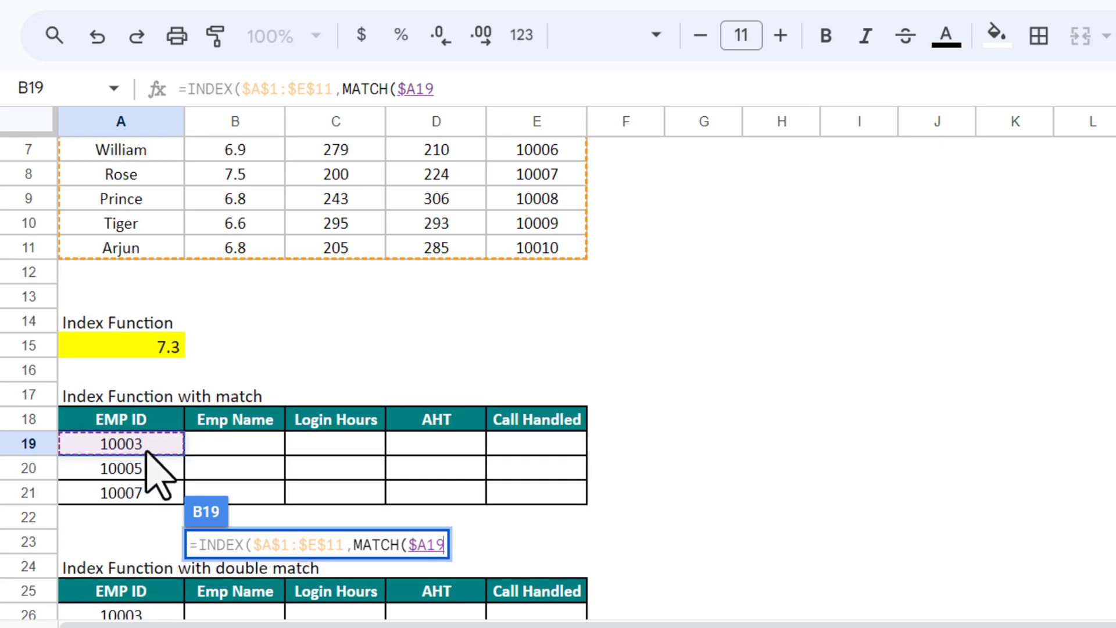
# Step: Complete the MATCH with the absolute EMP ID range $E$1:$E$11 and search type 0
pyautogui.write(',')
pyautogui.click(498, 197)
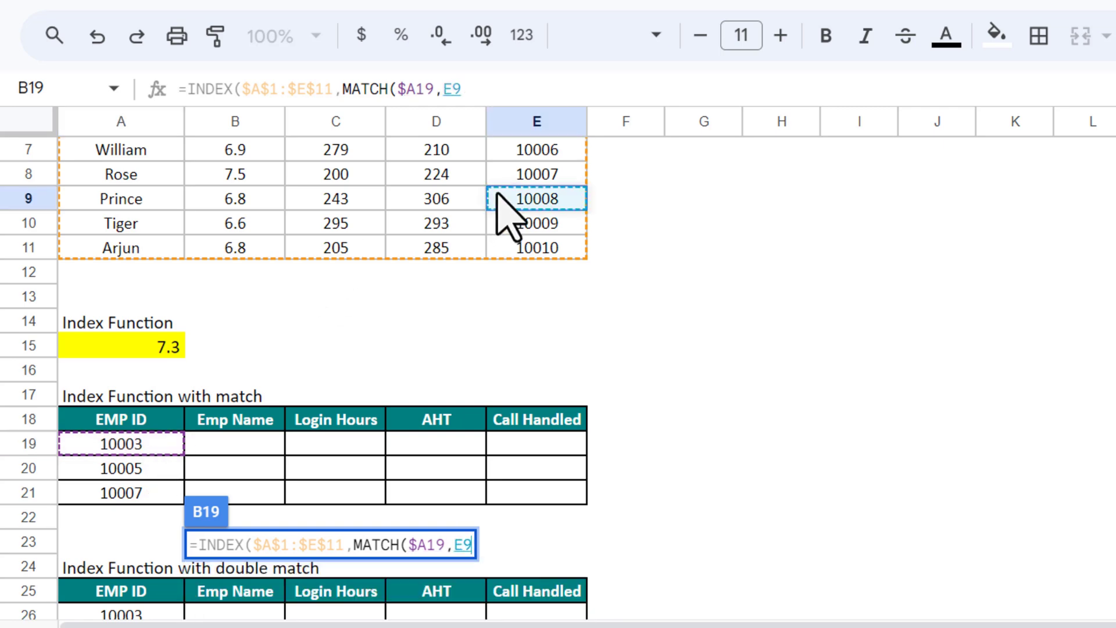
pyautogui.hotkey('ctrl', 'Up')
pyautogui.hotkey('ctrl', 'shift', 'Down')
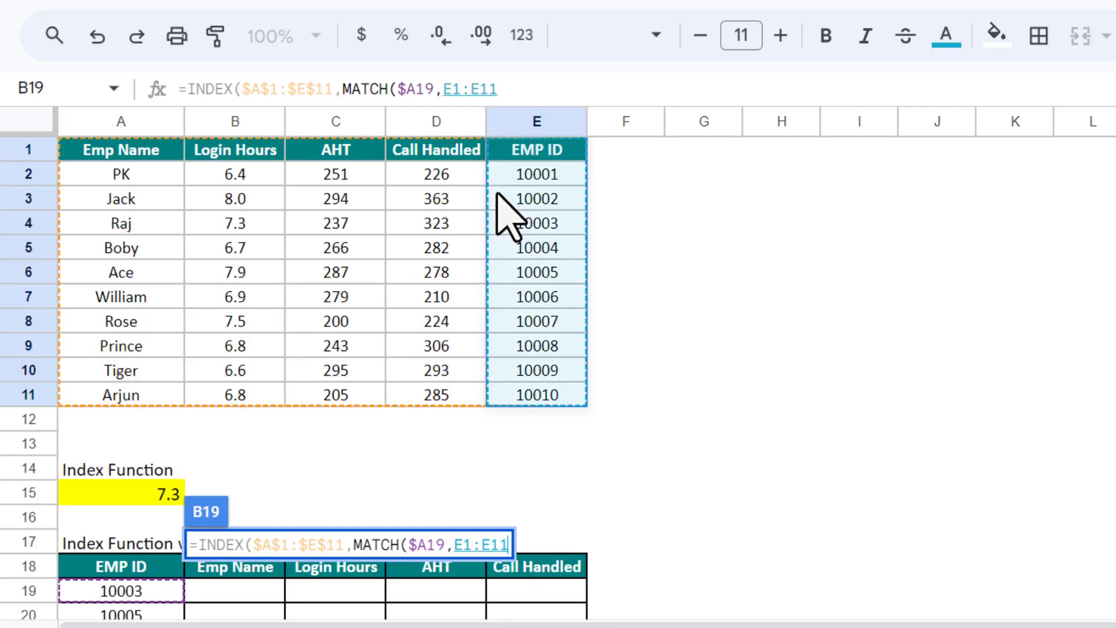
pyautogui.press('F4')
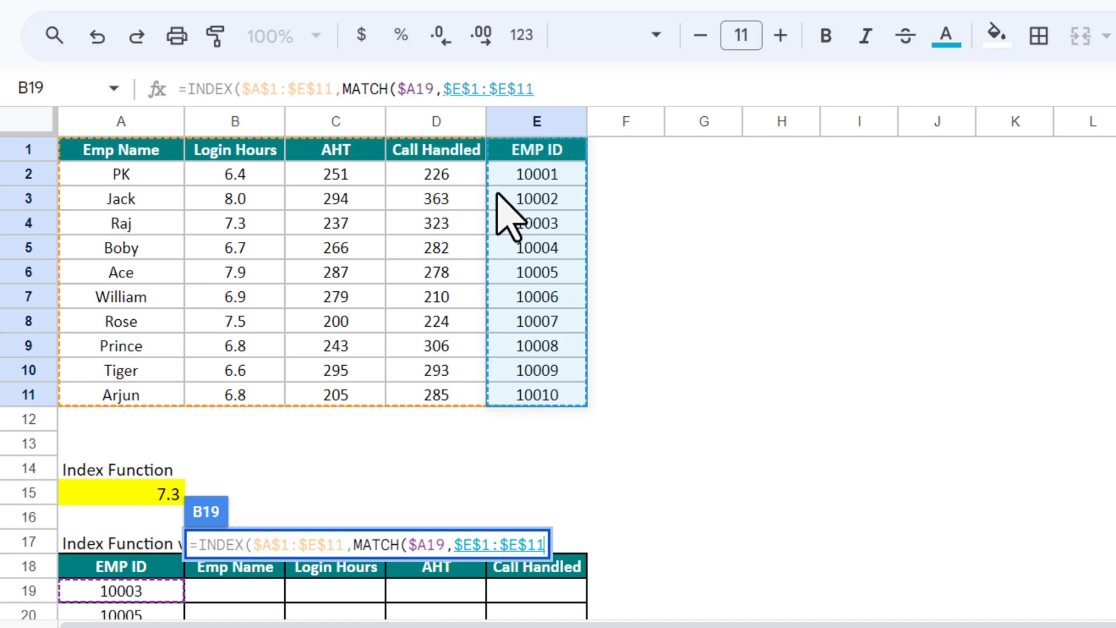
pyautogui.write(',0')
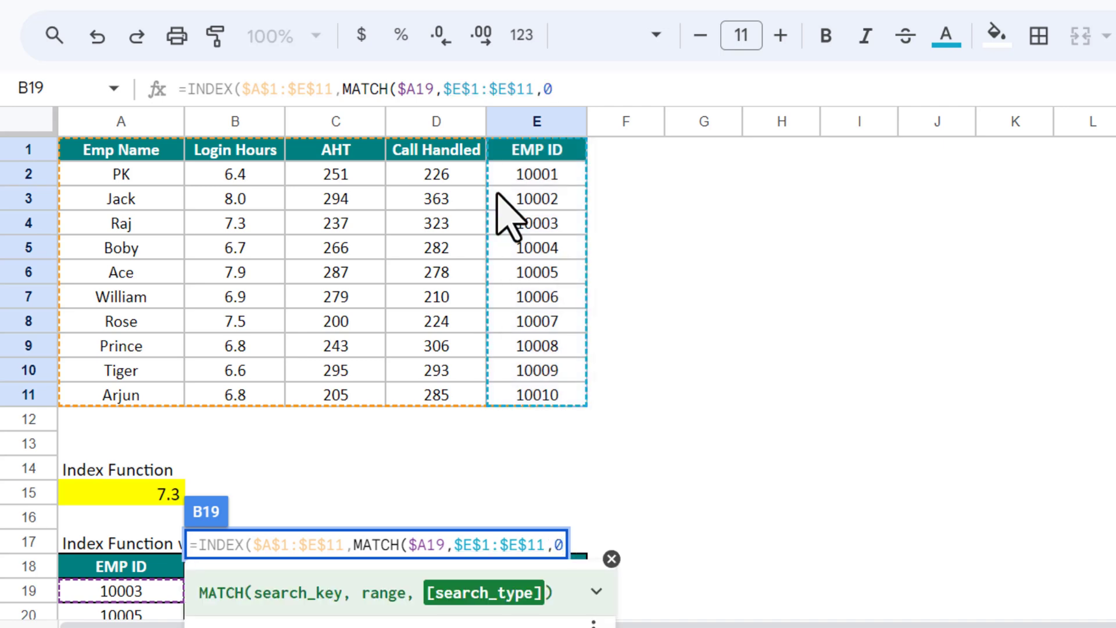
pyautogui.write(')')
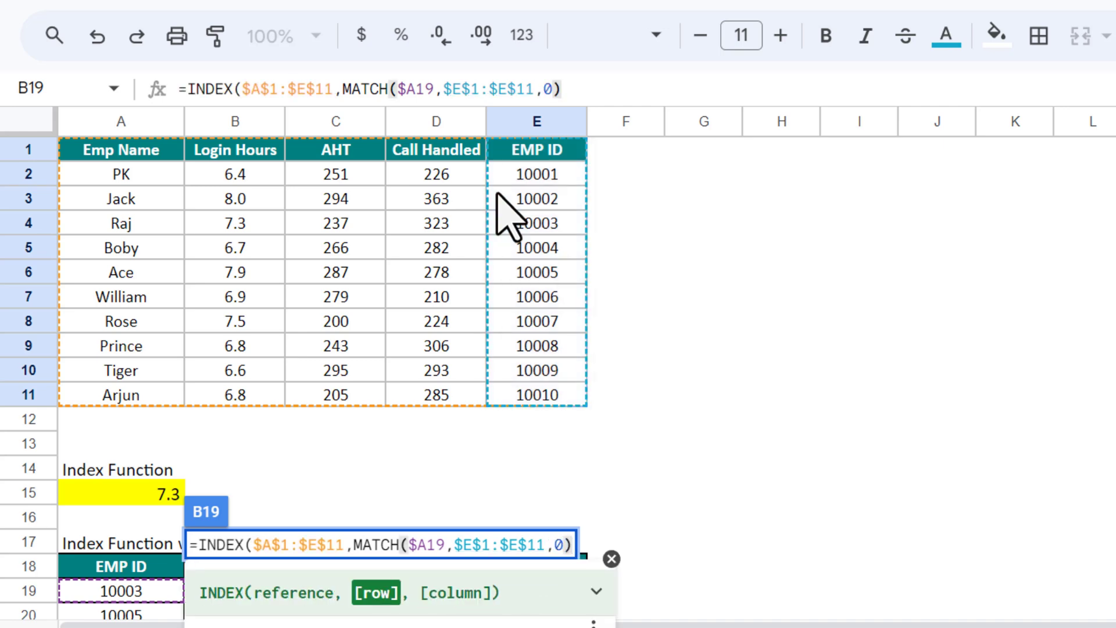
# Step: Finish the B19 formula with column argument 1 to return the Emp Name
pyautogui.write(',')
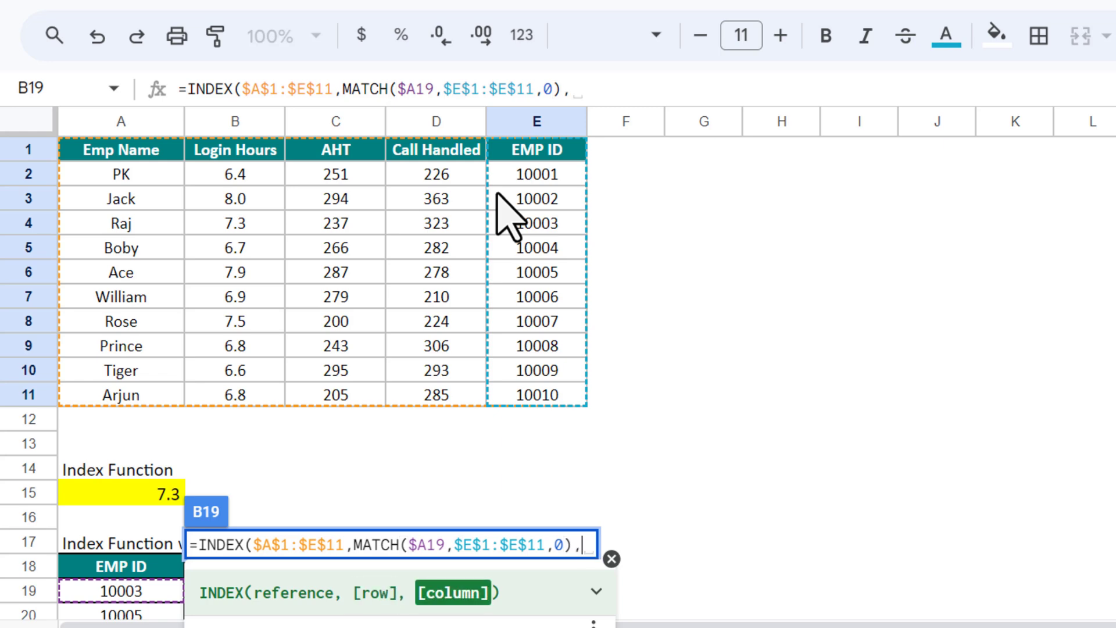
pyautogui.write('1)')
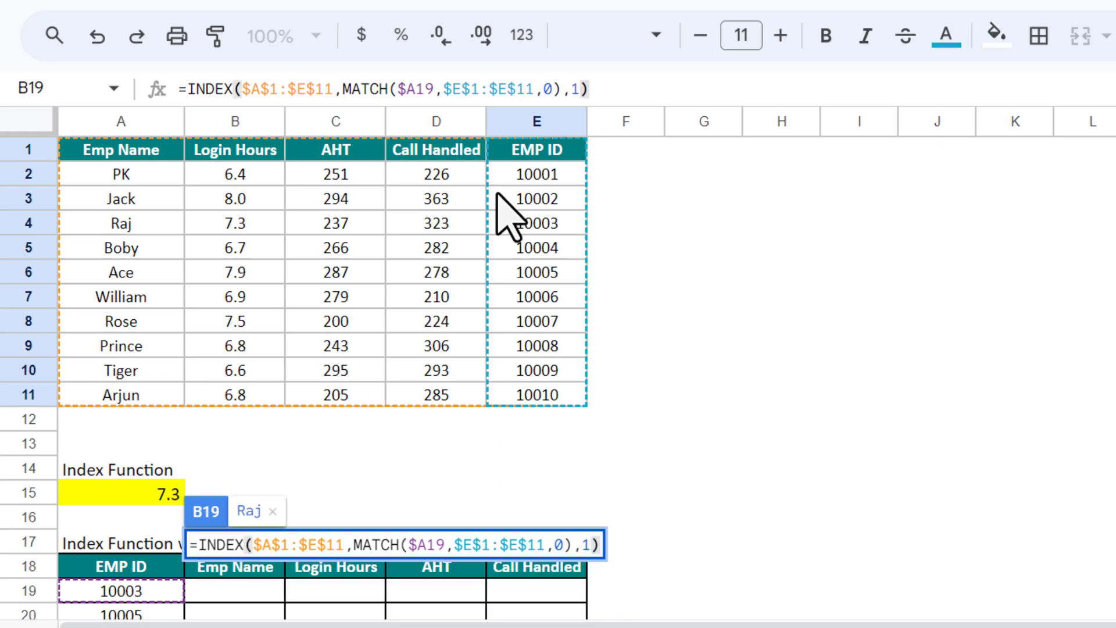
pyautogui.press('Return')
pyautogui.press('Up')
pyautogui.press('Down')
pyautogui.press('Down')
pyautogui.press('Down')
pyautogui.press('Down')
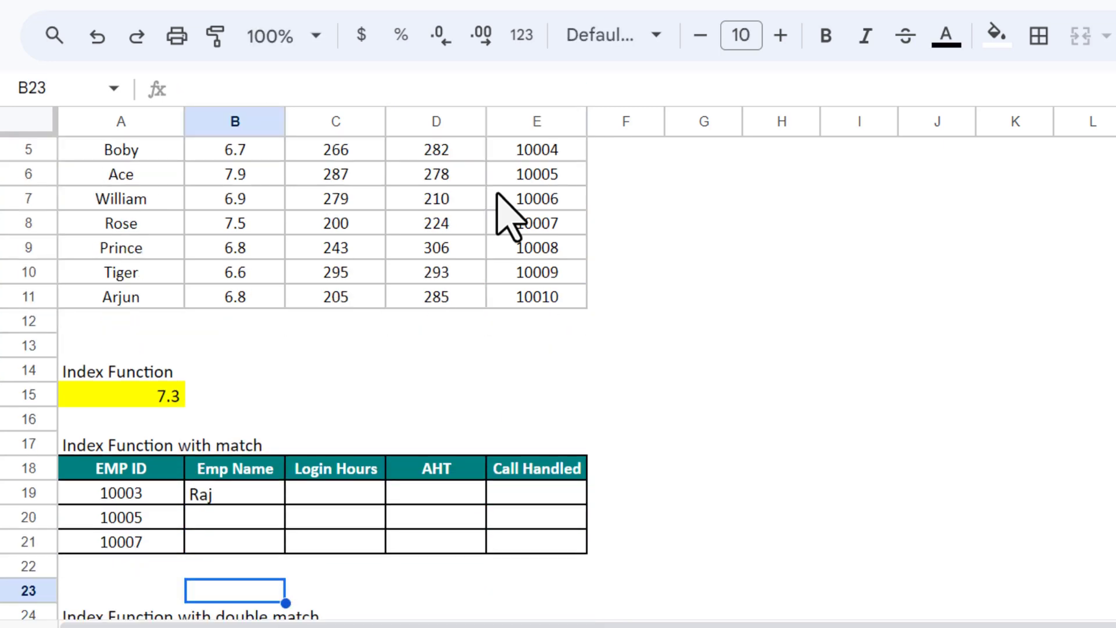
# Step: Copy the B19 formula into C19 and set its column argument to 2 for Login Hours
pyautogui.press('Up')
pyautogui.press('Up')
pyautogui.press('Up')
pyautogui.press('Up')
pyautogui.hotkey('ctrl', 'c')
pyautogui.press('Right')
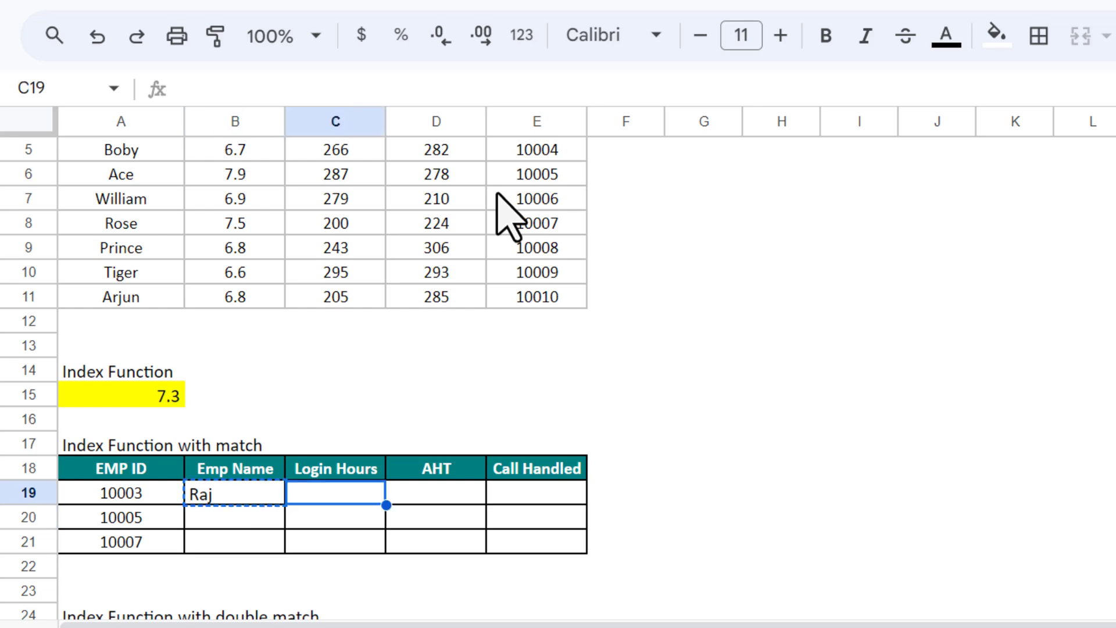
pyautogui.hotkey('ctrl', 'v')
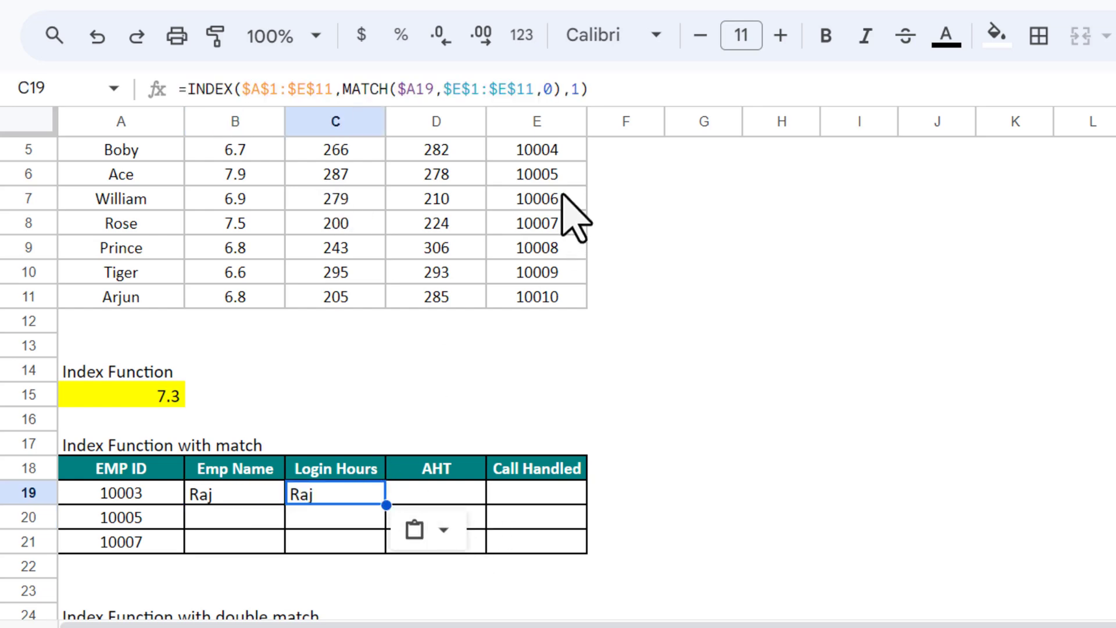
pyautogui.click(575, 89)
pyautogui.doubleClick(575, 89)
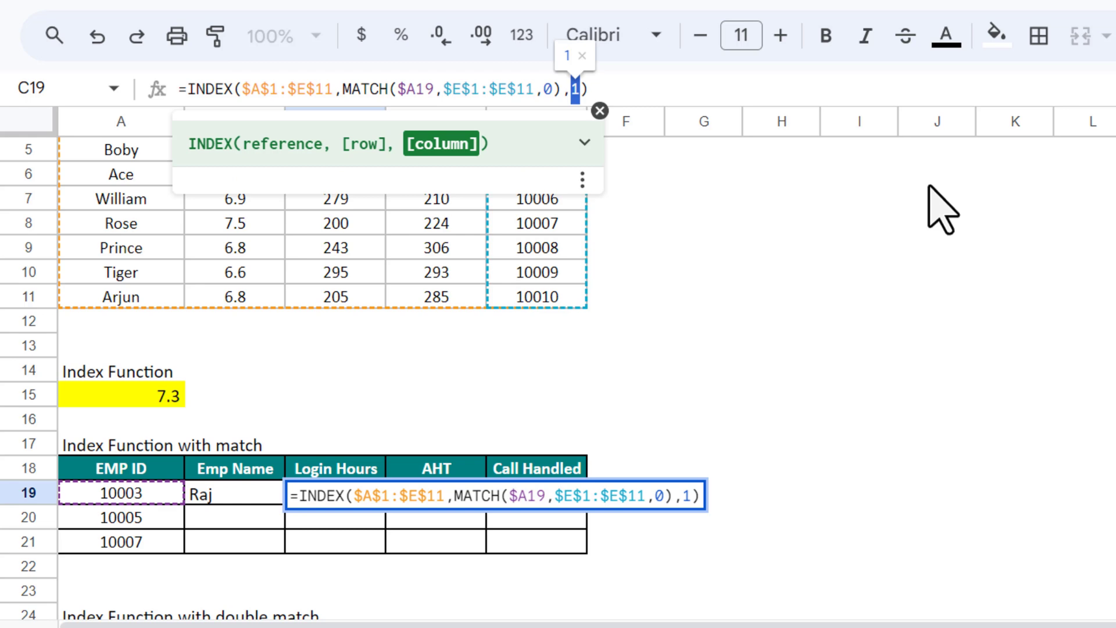
pyautogui.write('2')
pyautogui.press('Return')
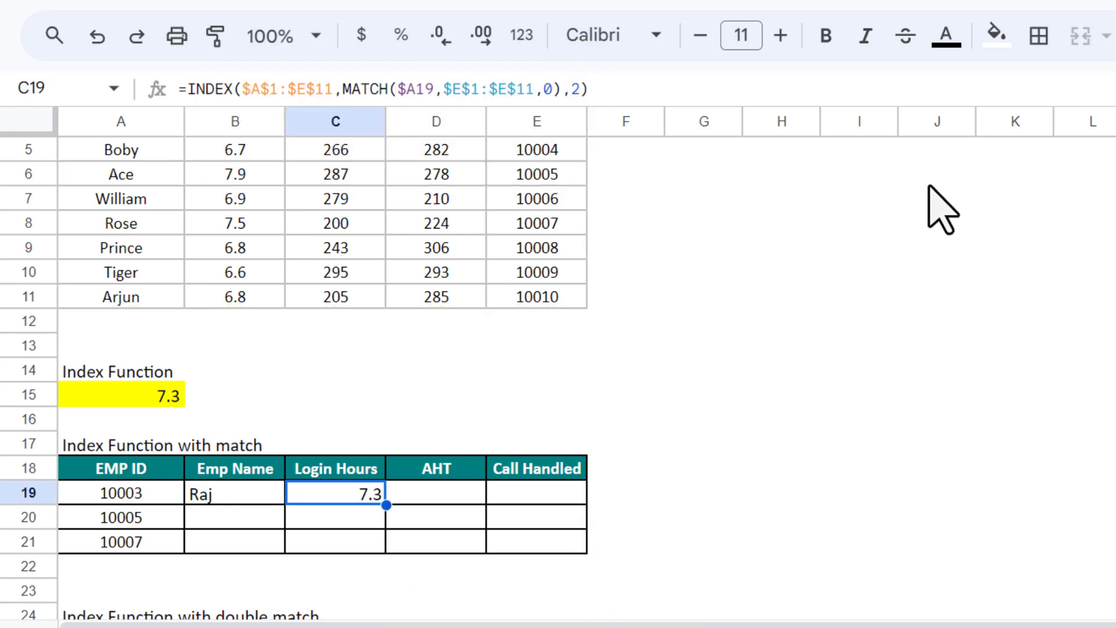
# Step: Paste the copied INDEX-MATCH formula into D19 and set its column argument to 3 for AHT
pyautogui.press('Right')
pyautogui.hotkey('ctrl', 'v')
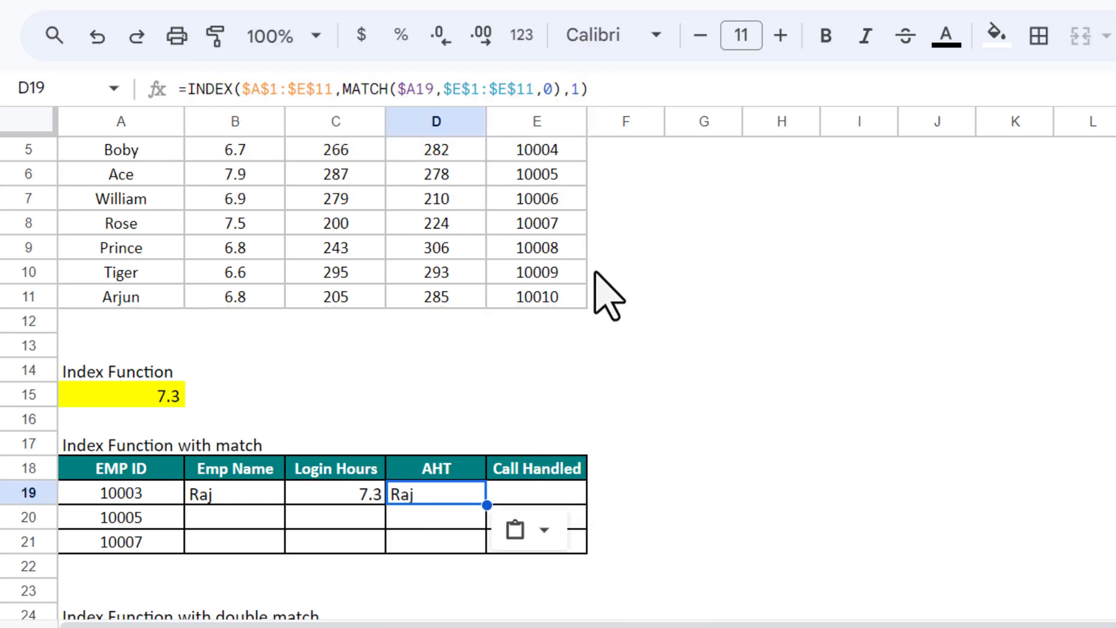
pyautogui.click(575, 89)
pyautogui.doubleClick(574, 89)
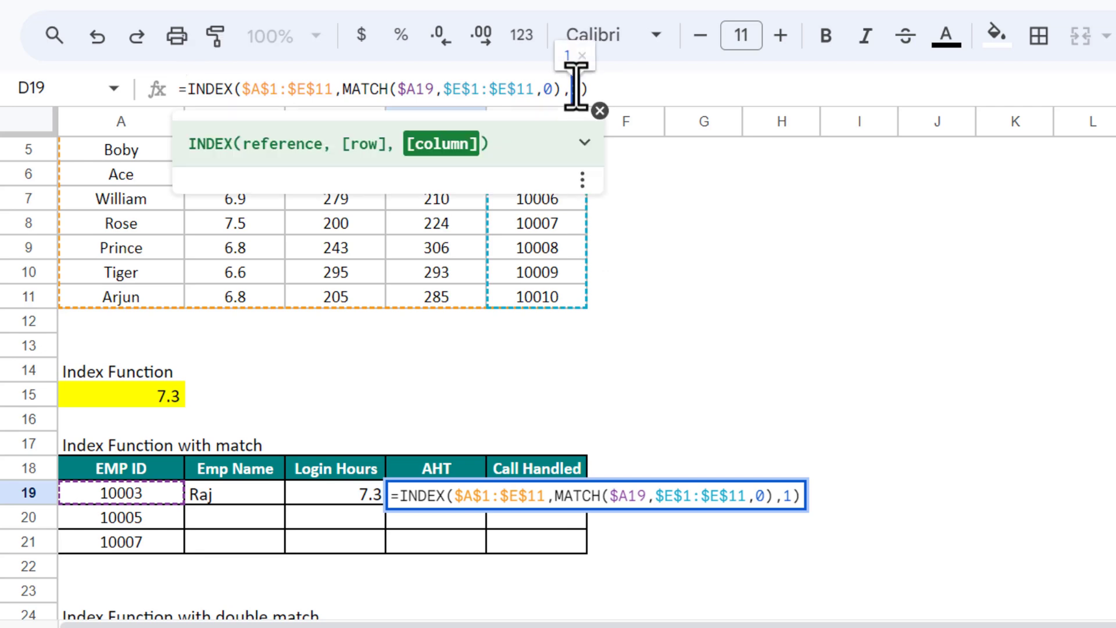
pyautogui.write('3')
pyautogui.press('Return')
# Step: Paste the copied INDEX-MATCH formula into E19 and set its column argument to 4 for Call Handled
pyautogui.press('Up')
pyautogui.press('Right')
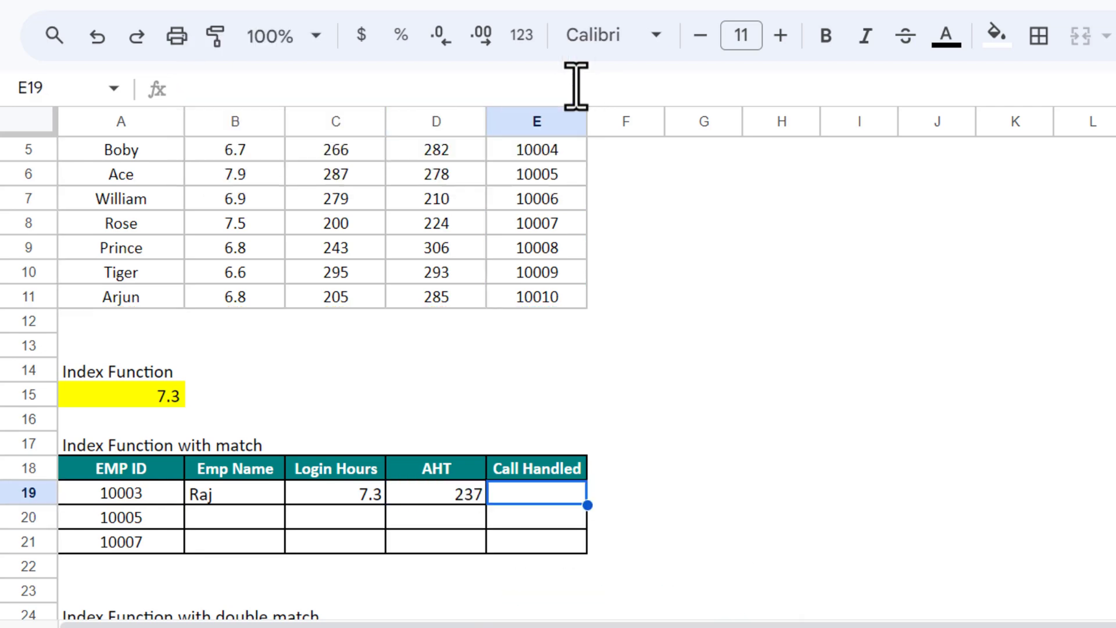
pyautogui.hotkey('ctrl', 'v')
pyautogui.doubleClick(575, 89)
pyautogui.write('4')
pyautogui.press('Return')
pyautogui.press('Up')
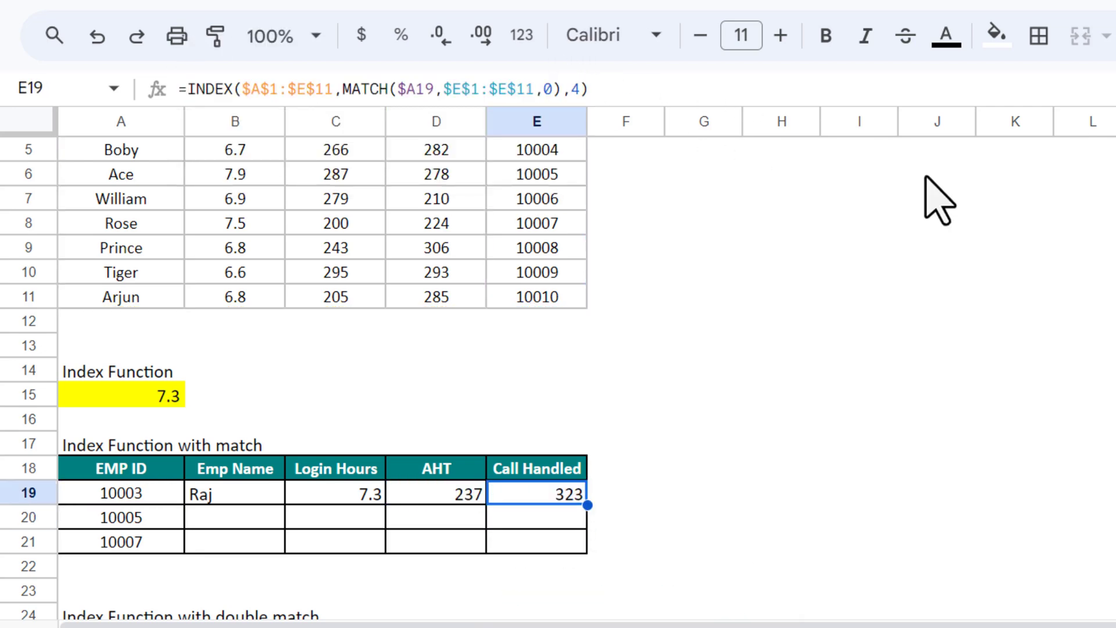
# Step: Fill the formulas of B19:E19 down through row 21 for the remaining EMP IDs
pyautogui.press('Left')
pyautogui.press('Left')
pyautogui.press('Left')
pyautogui.press('Right')
pyautogui.press('Right')
pyautogui.press('Right')
pyautogui.press('Left')
pyautogui.press('Left')
pyautogui.press('Left')
pyautogui.hotkey('shift', 'Right')
pyautogui.hotkey('shift', 'Right')
pyautogui.hotkey('shift', 'Right')
pyautogui.hotkey('shift', 'Down')
pyautogui.hotkey('shift', 'Down')
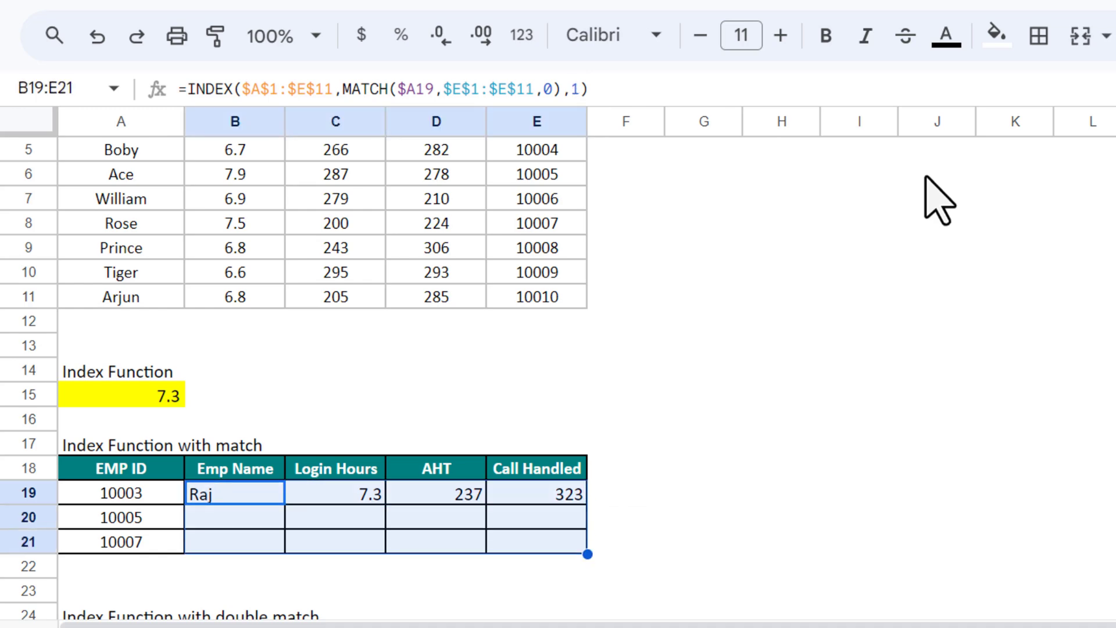
pyautogui.hotkey('ctrl', 'd')
pyautogui.press('Up')
pyautogui.press('Down')
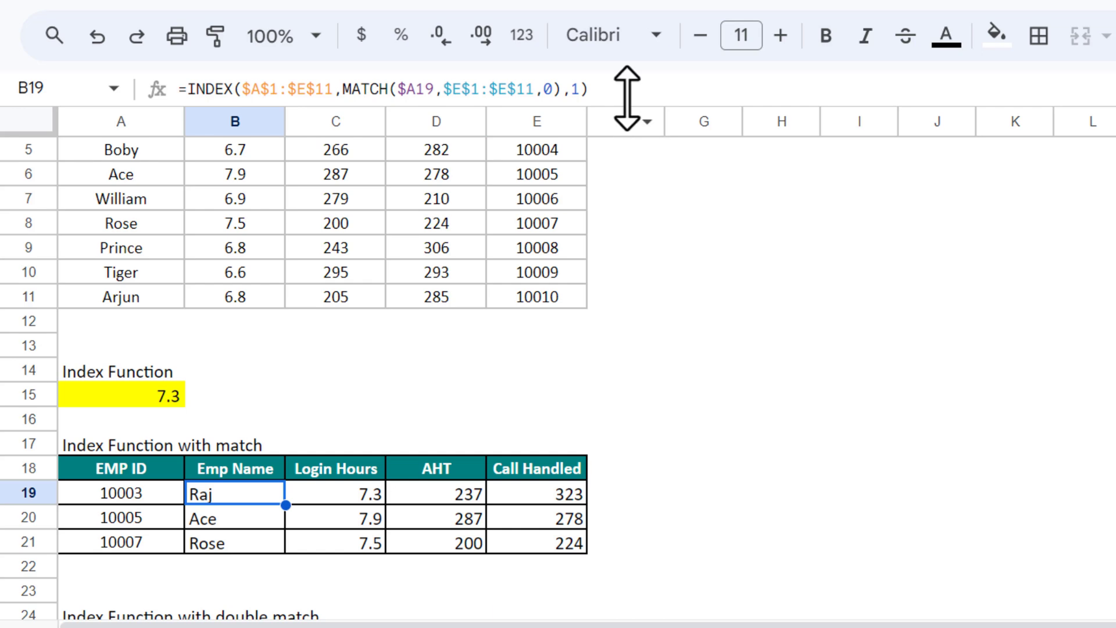
# Step: Replace the fixed column argument in the B19 formula with COLUMN(A18)
pyautogui.moveTo(565, 90); pyautogui.dragTo(590, 90)
pyautogui.write('COLUMN(')
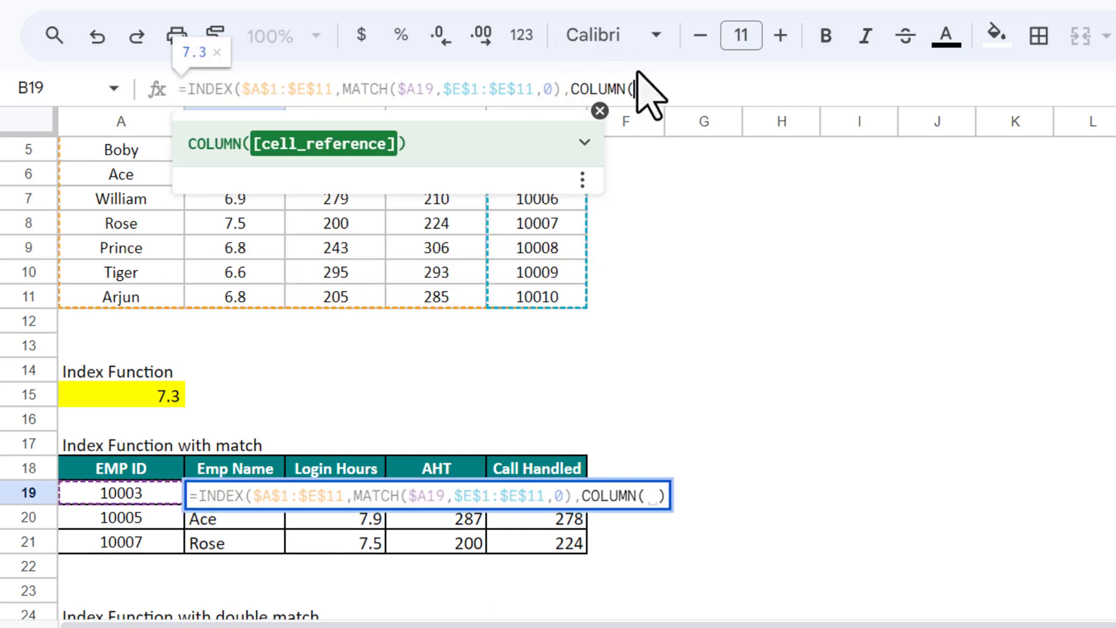
pyautogui.click(125, 470)
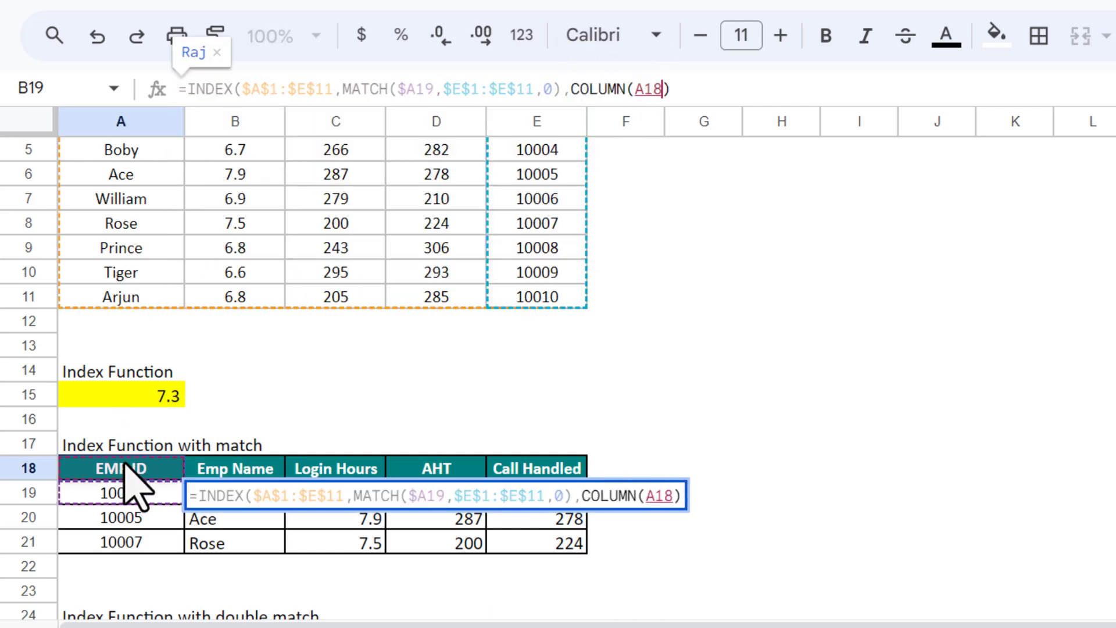
pyautogui.write(')')
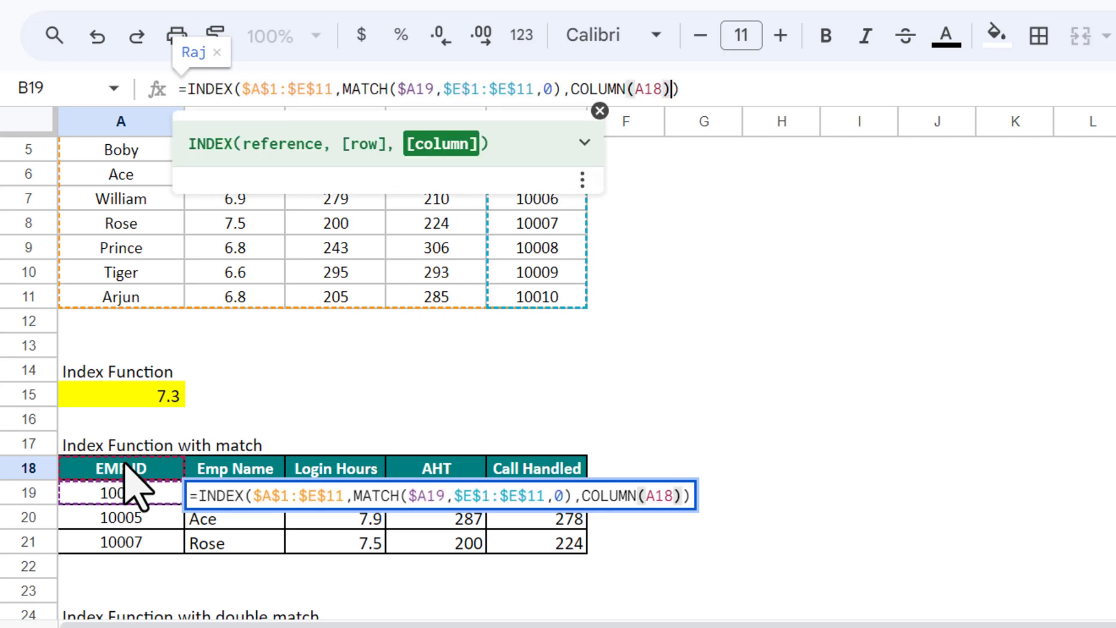
pyautogui.press('Return')
pyautogui.press('Up')
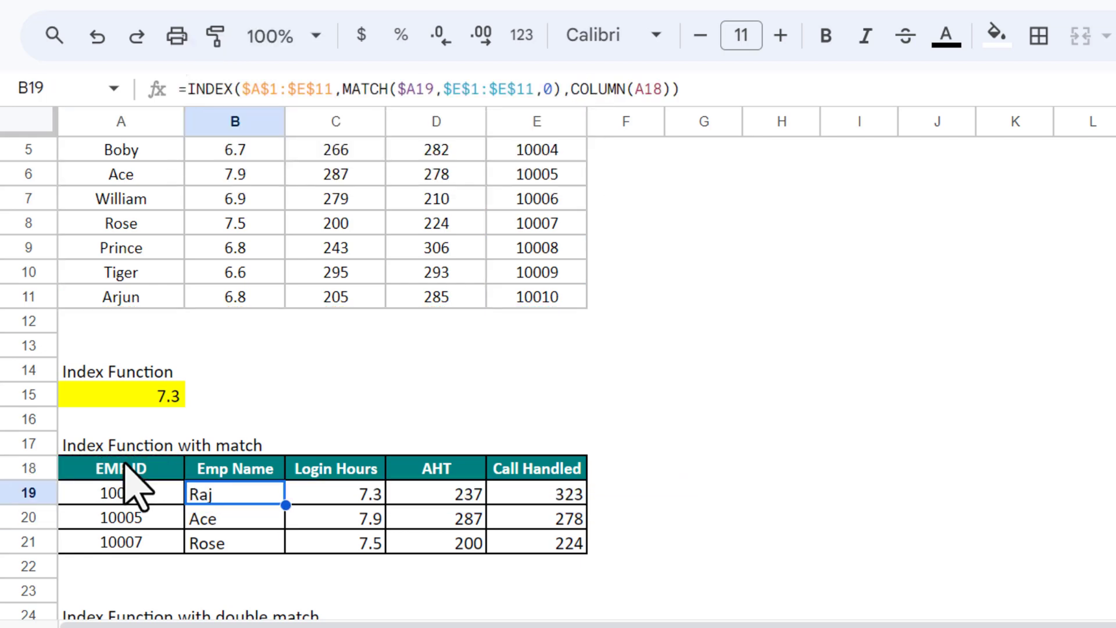
# Step: Copy the B19 formula with the COLUMN argument into the whole range B19:E21
pyautogui.hotkey('ctrl', 'c')
pyautogui.hotkey('shift', 'Down')
pyautogui.hotkey('shift', 'Down')
pyautogui.hotkey('shift', 'Right')
pyautogui.hotkey('shift', 'Right')
pyautogui.hotkey('shift', 'Right')
pyautogui.hotkey('ctrl', 'v')
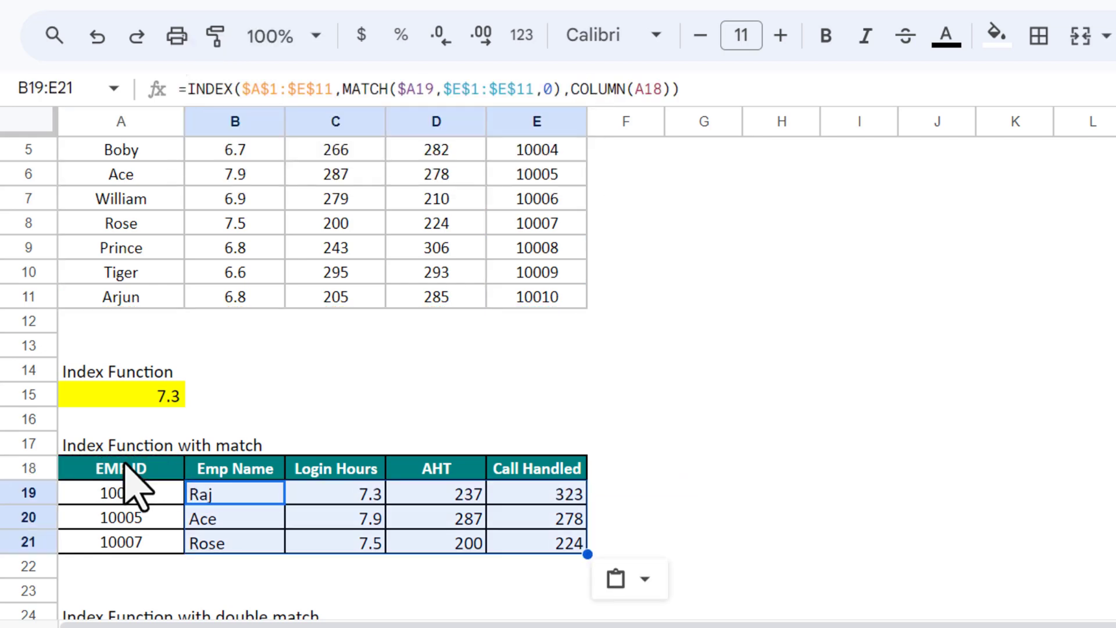
pyautogui.press('Escape')
# Step: Examine how the COLUMN reference changes across the row 19 formulas and down column B
pyautogui.press('Right')
pyautogui.press('Right')
pyautogui.press('Right')
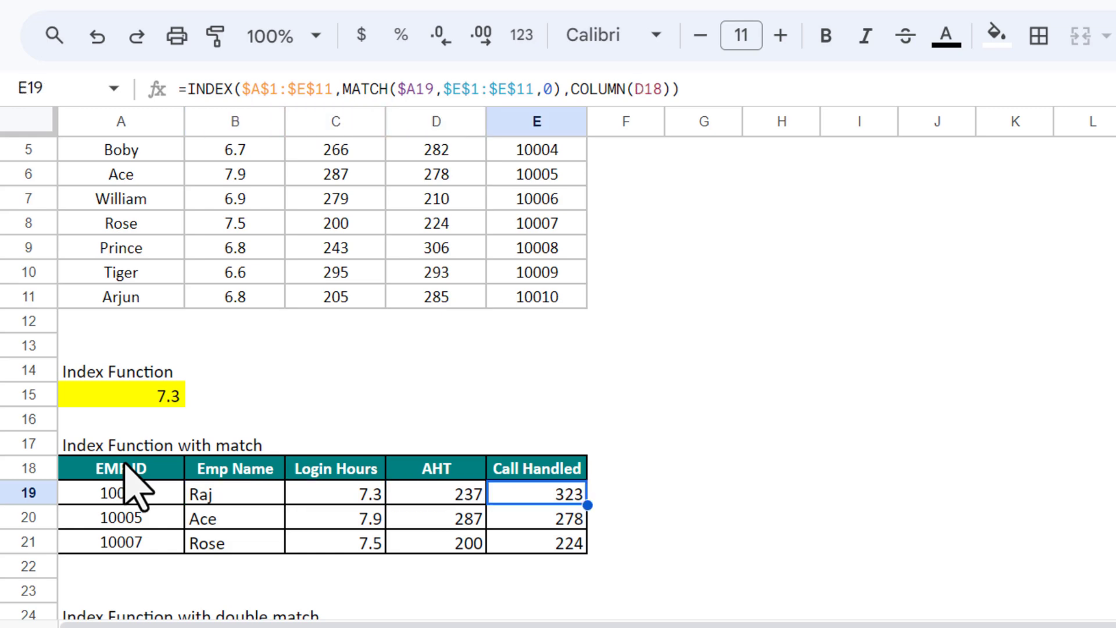
pyautogui.press('Left')
pyautogui.press('Left')
pyautogui.press('Left')
pyautogui.press('Down')
pyautogui.press('Down')
pyautogui.press('Down')
pyautogui.press('Down')
pyautogui.press('Down')
pyautogui.press('Down')
pyautogui.press('Down')
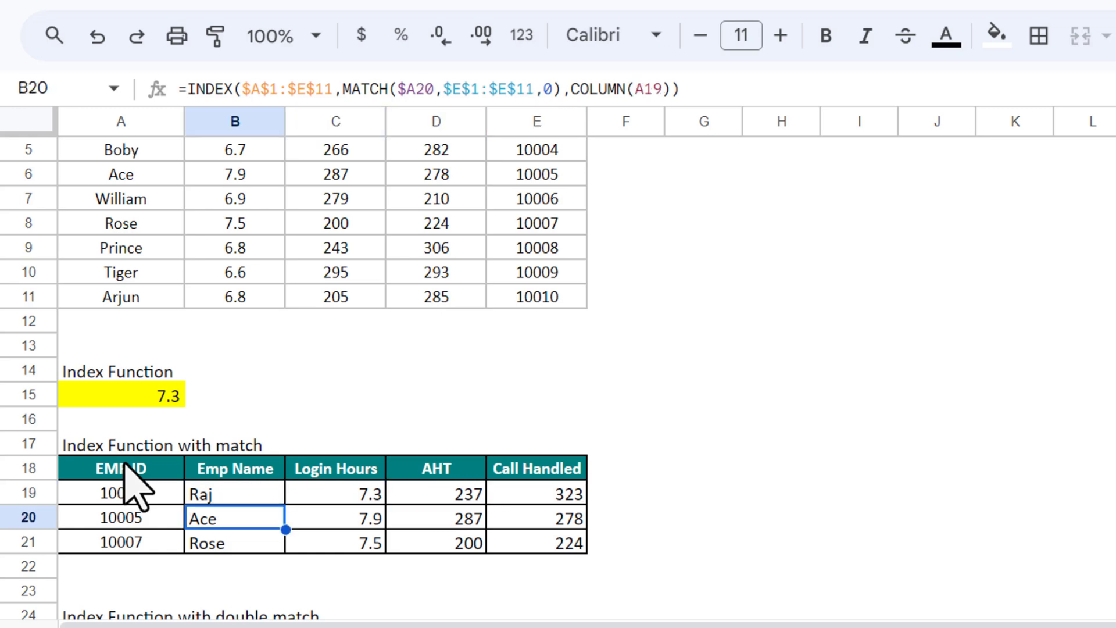
# Step: Look over the empty double match table in rows 25 to 28 below the first lookup table
pyautogui.press('Down')
pyautogui.press('Down')
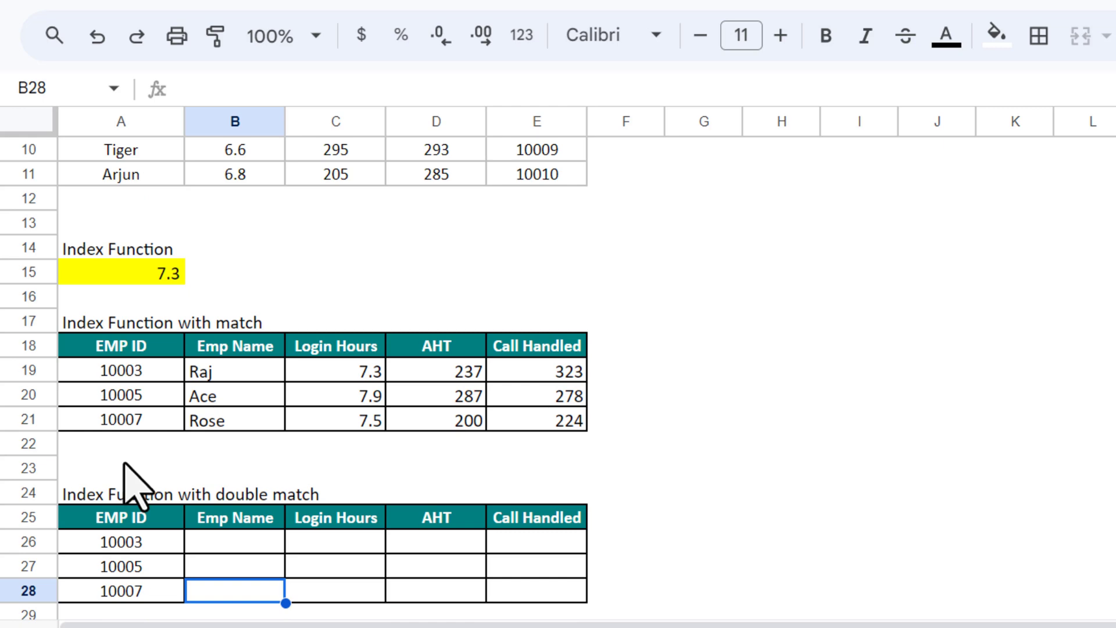
pyautogui.press('Up')
pyautogui.press('Up')
pyautogui.press('Up')
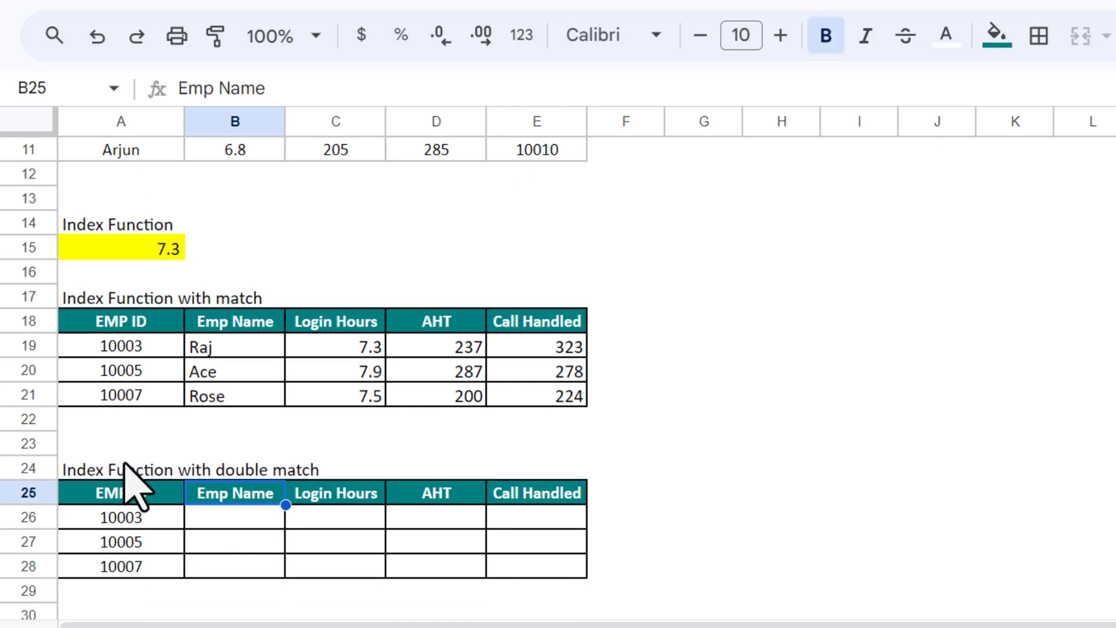
pyautogui.press('Up')
pyautogui.press('Up')
pyautogui.press('Up')
pyautogui.press('Up')
pyautogui.press('Up')
pyautogui.press('Up')
pyautogui.press('Up')
# Step: Swap two headers of the first lookup table so that C18 reads AHT and D18 reads Login Hours
pyautogui.press('Right')
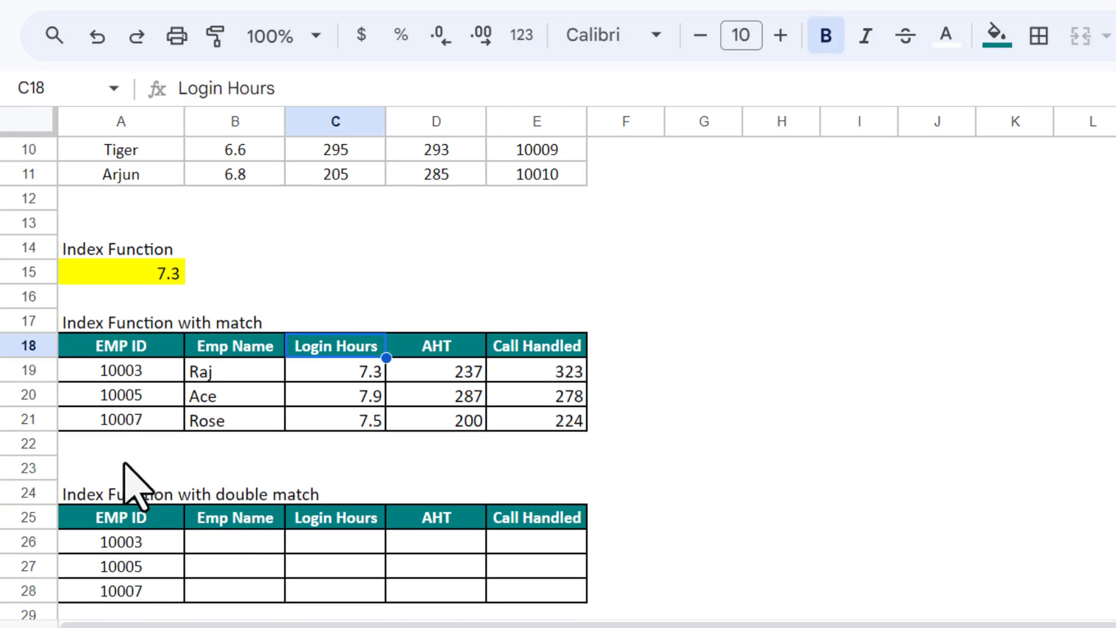
pyautogui.press('Right')
pyautogui.write('Lo')
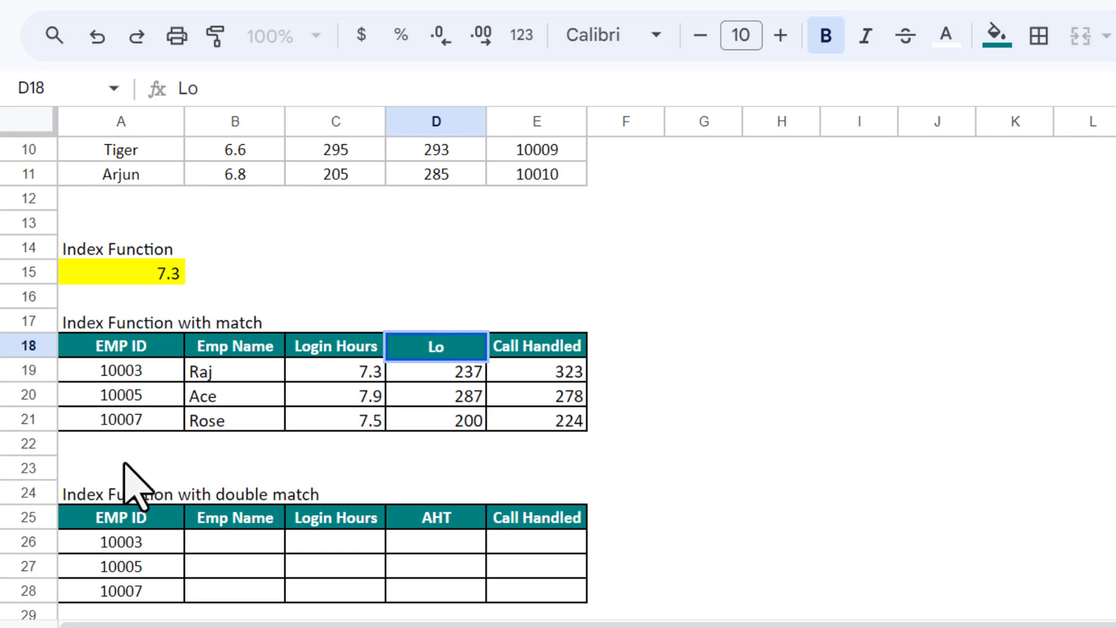
pyautogui.press('Escape')
pyautogui.hotkey('ctrl', 'v')
pyautogui.press('Left')
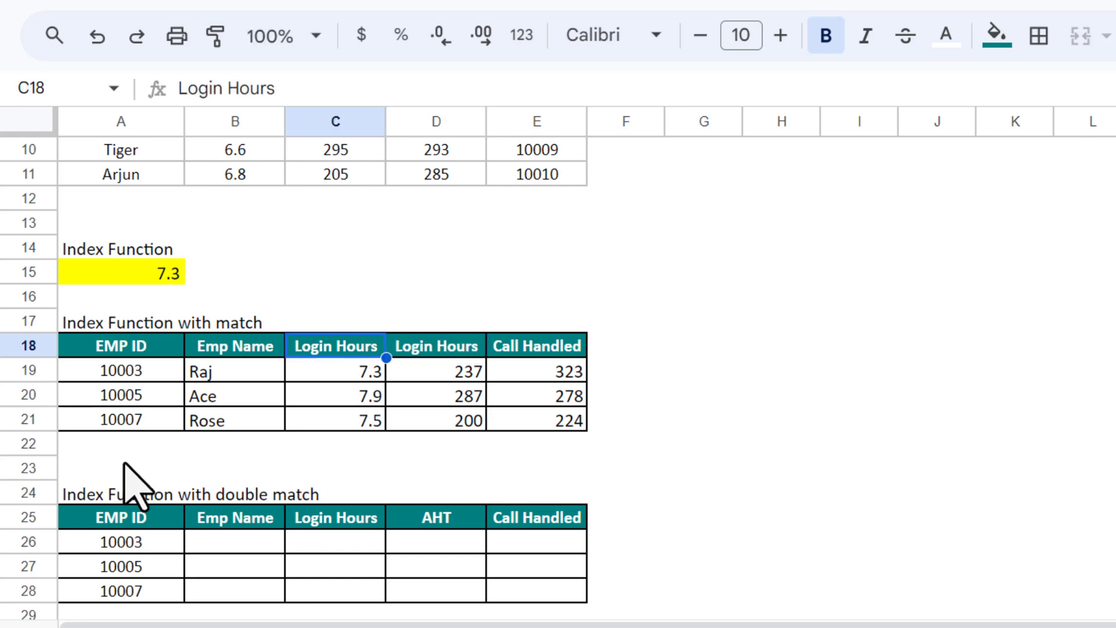
pyautogui.write('AHT')
pyautogui.press('Return')
pyautogui.press('Up')
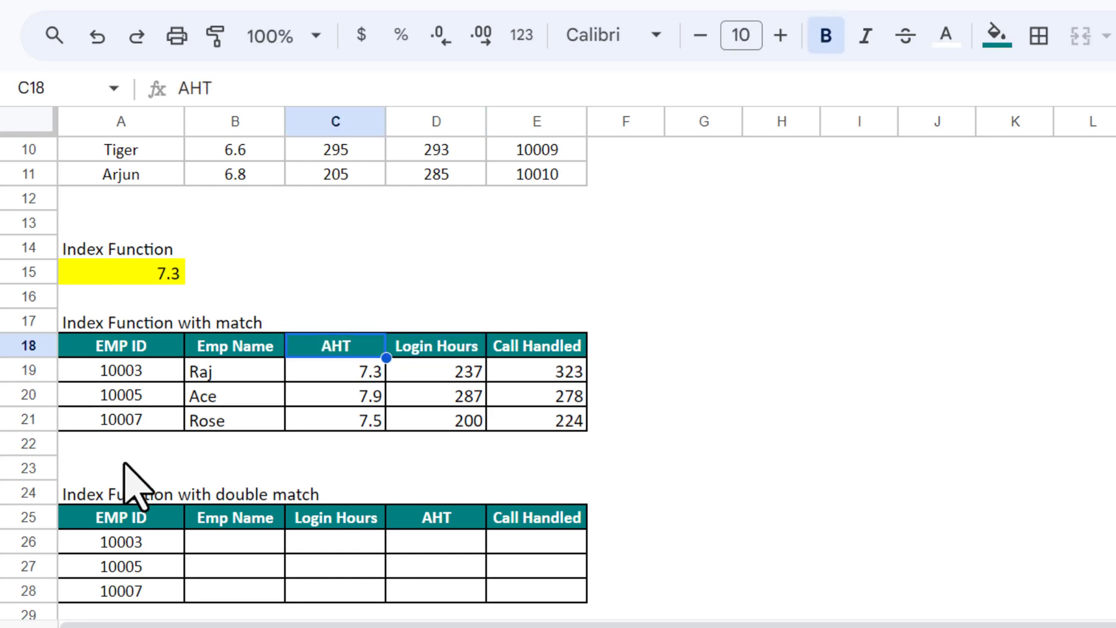
# Step: Examine the formulas and values in C19:D21 under the swapped AHT and Login Hours headers
pyautogui.press('Down')
pyautogui.press('Down')
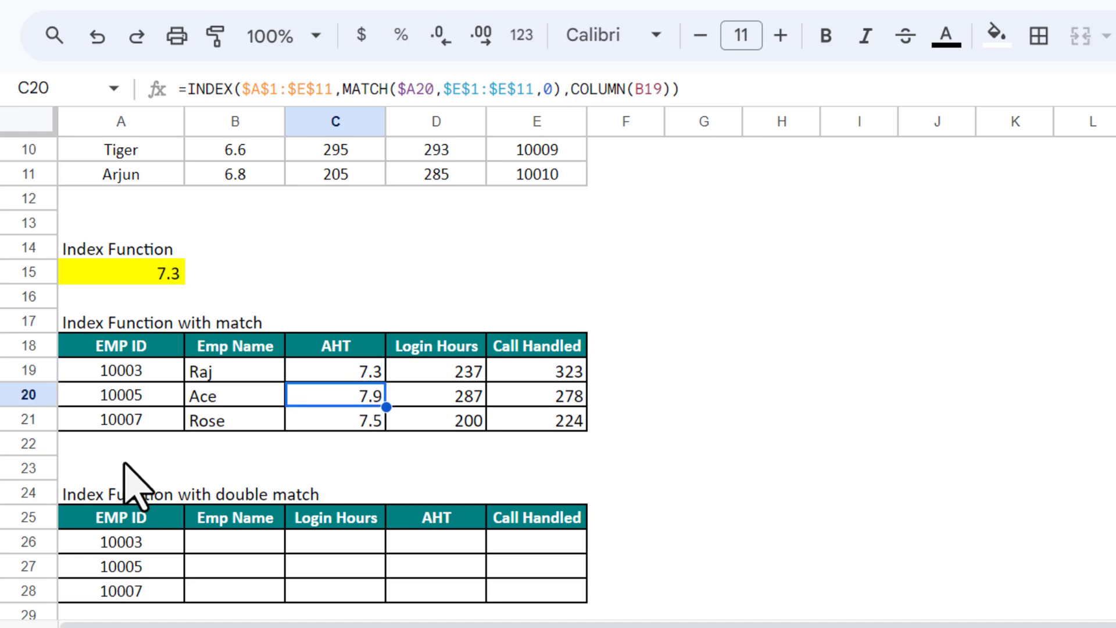
pyautogui.press('Down')
pyautogui.press('Right')
pyautogui.press('Up')
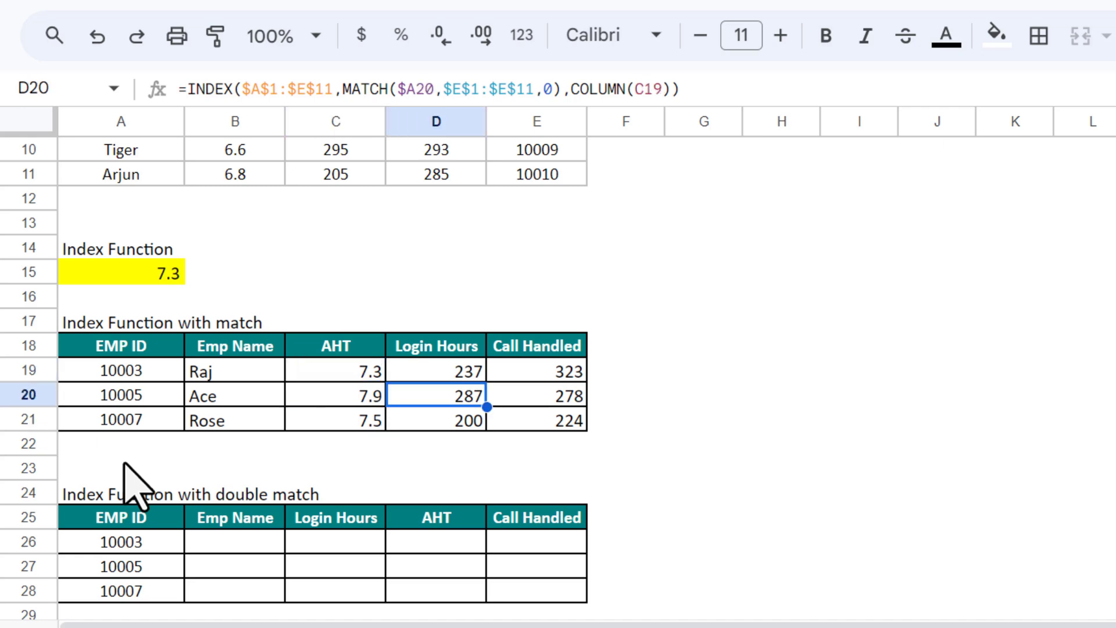
pyautogui.press('Up')
pyautogui.press('Down')
pyautogui.press('Up')
pyautogui.press('Up')
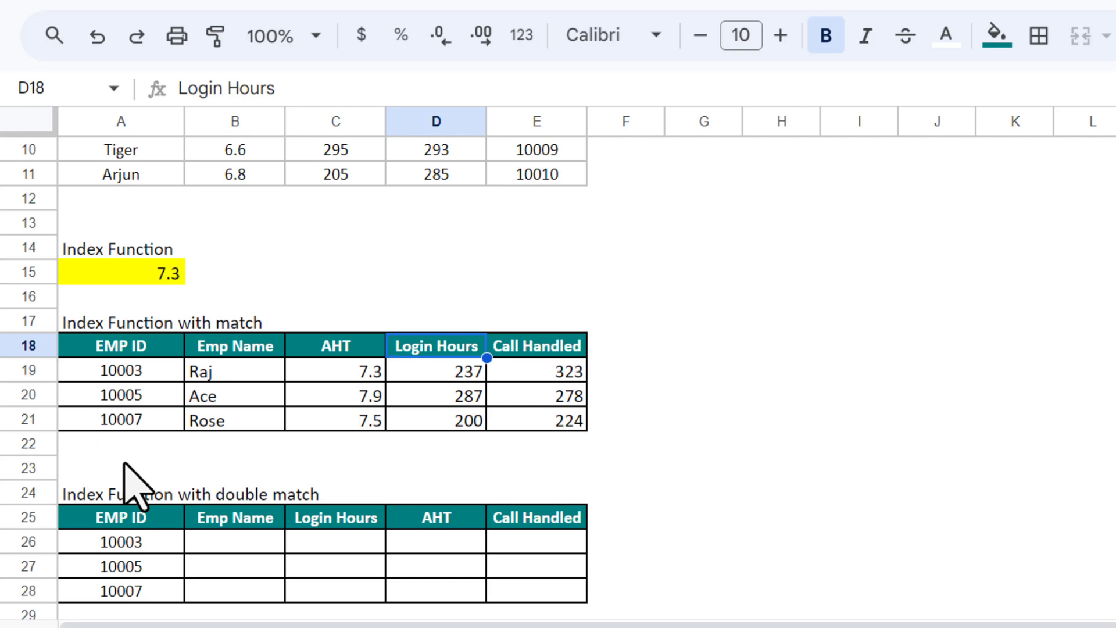
pyautogui.press('Left')
pyautogui.press('Down')
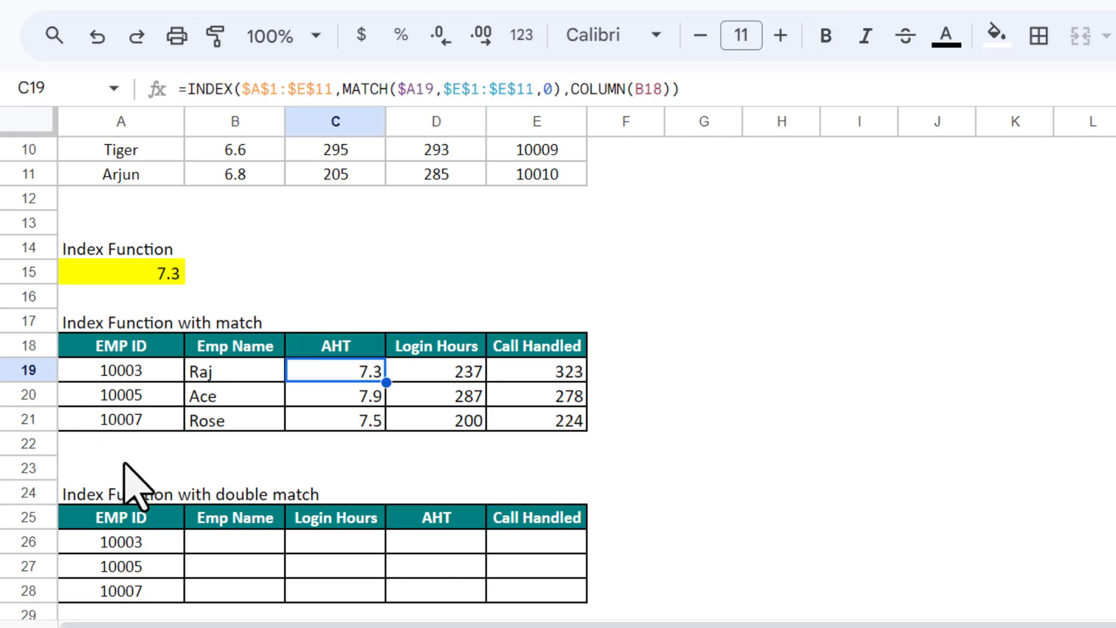
pyautogui.press('Right')
pyautogui.press('Left')
pyautogui.press('Right')
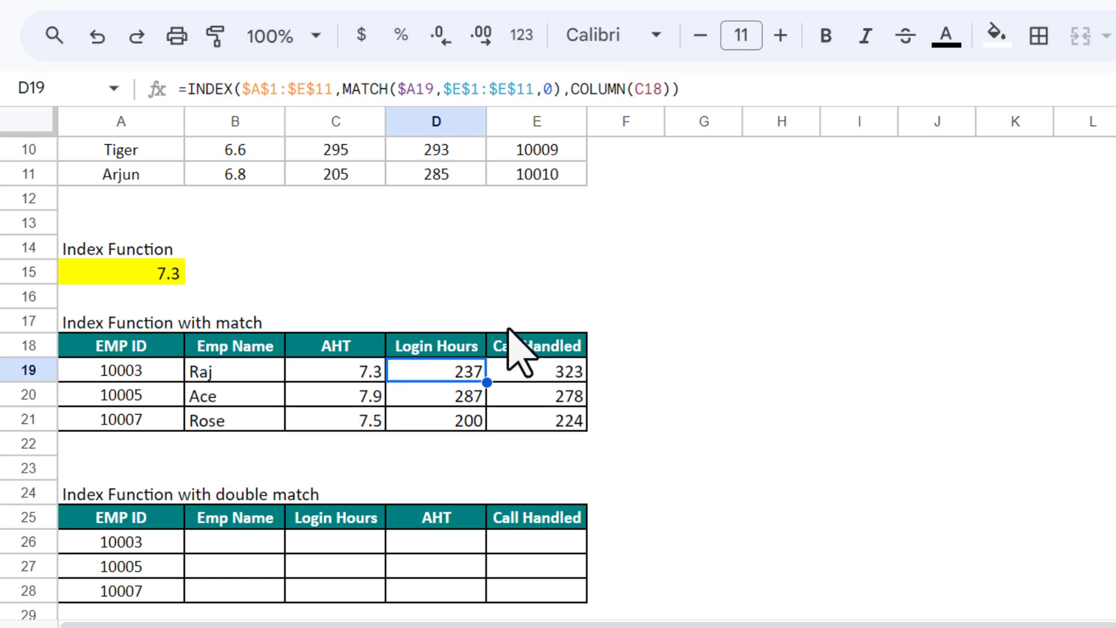
# Step: Copy the headers B18:E18 onto the header row of the double match table, starting at B25
pyautogui.press('Up')
pyautogui.press('Left')
pyautogui.press('Left')
pyautogui.hotkey('shift', 'Right')
pyautogui.hotkey('shift', 'Right')
pyautogui.hotkey('shift', 'Right')
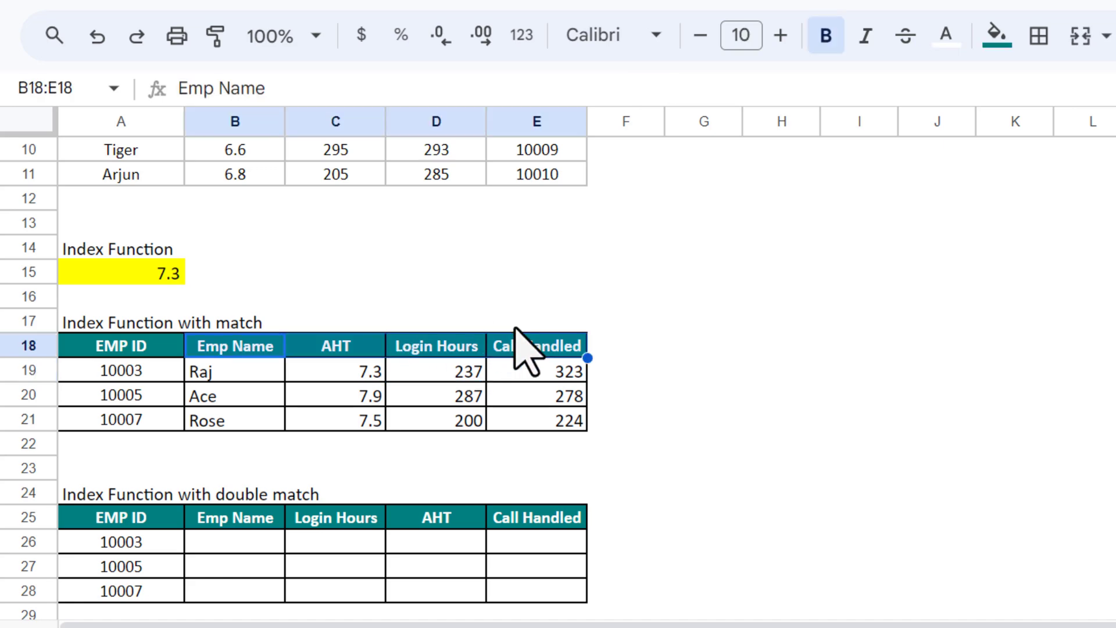
pyautogui.hotkey('ctrl', 'c')
pyautogui.press('Down')
pyautogui.press('Down')
pyautogui.press('Down')
pyautogui.press('Down')
pyautogui.press('Down')
pyautogui.press('Down')
pyautogui.press('Down')
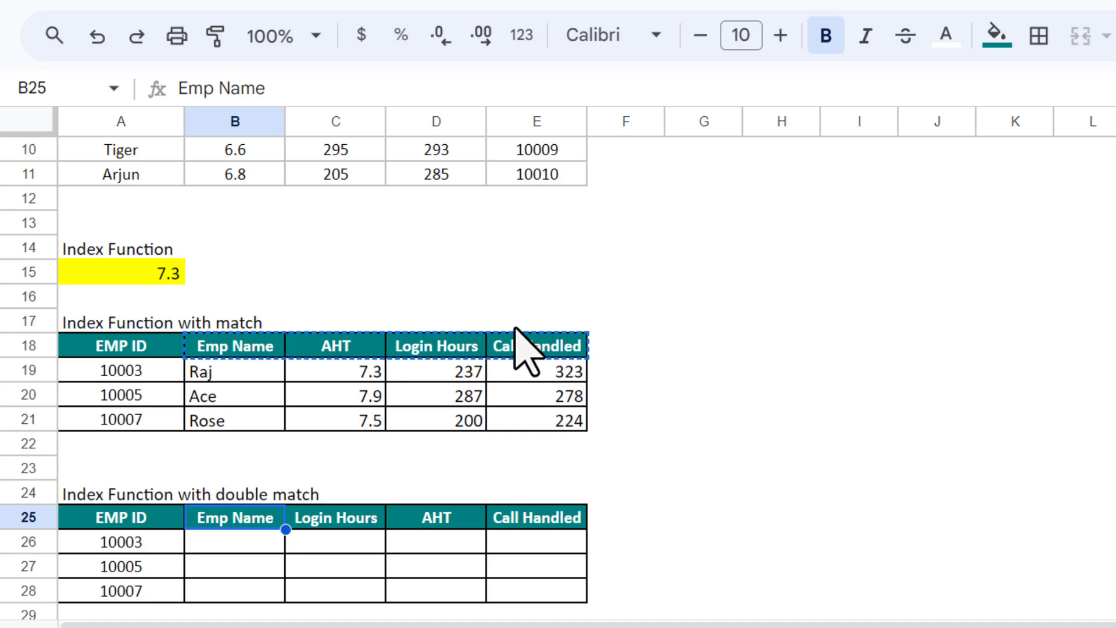
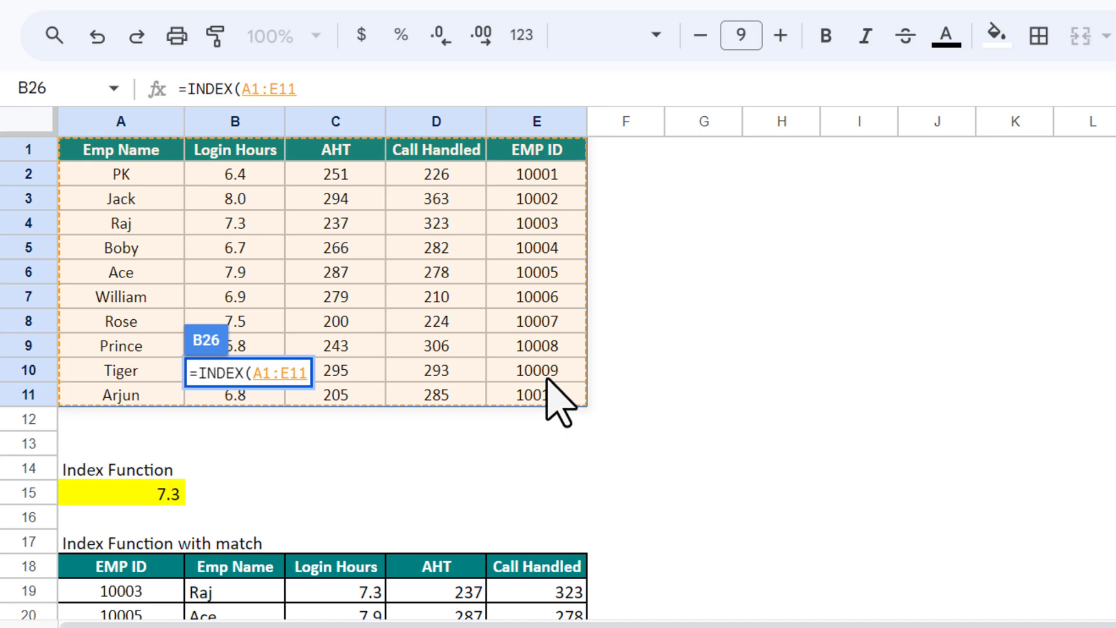
# Step: In the B26 formula, lock the INDEX range as $A$1:$E$11 and begin the row argument with a MATCH on $A26
pyautogui.write(',')
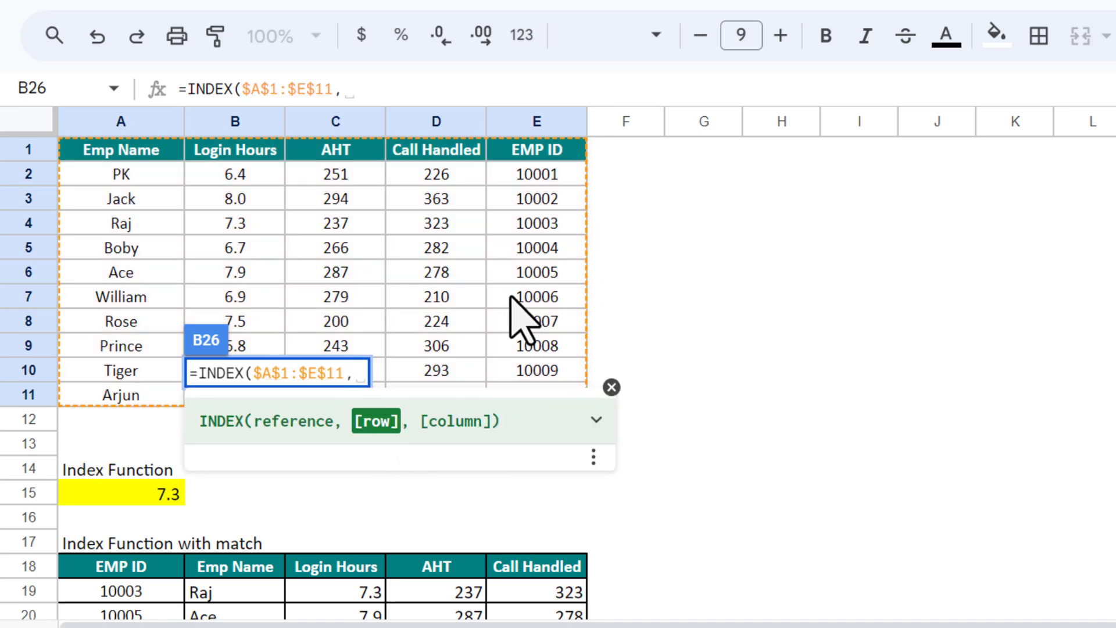
pyautogui.write('mat')
pyautogui.press('Tab')
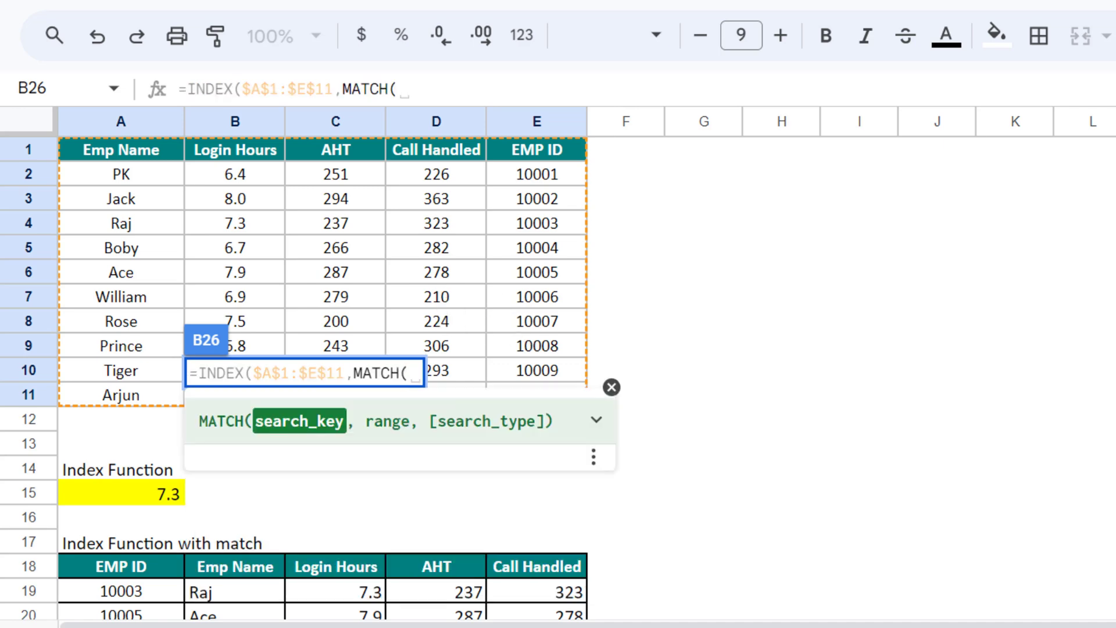
pyautogui.scroll(-8, 323, 378)
pyautogui.click(158, 228)
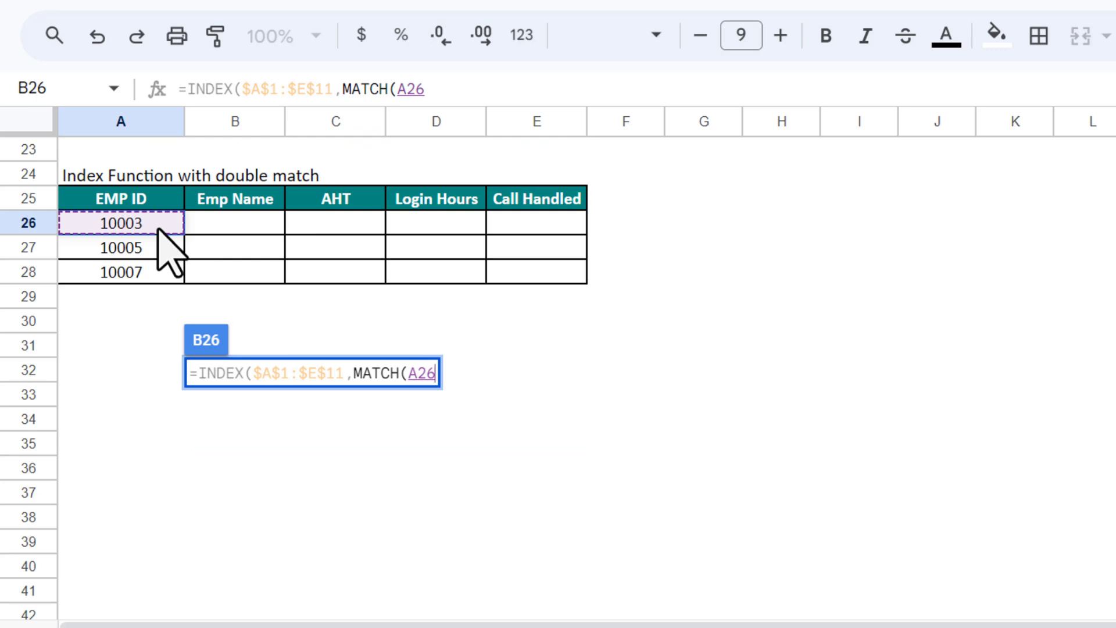
pyautogui.press('F4')
pyautogui.press('F4')
pyautogui.press('F4')
pyautogui.write(',')
# Step: Set the lookup range of this MATCH to the EMP ID column $E$1:$E$11 with search type 0
pyautogui.scroll(8, 884, 225)
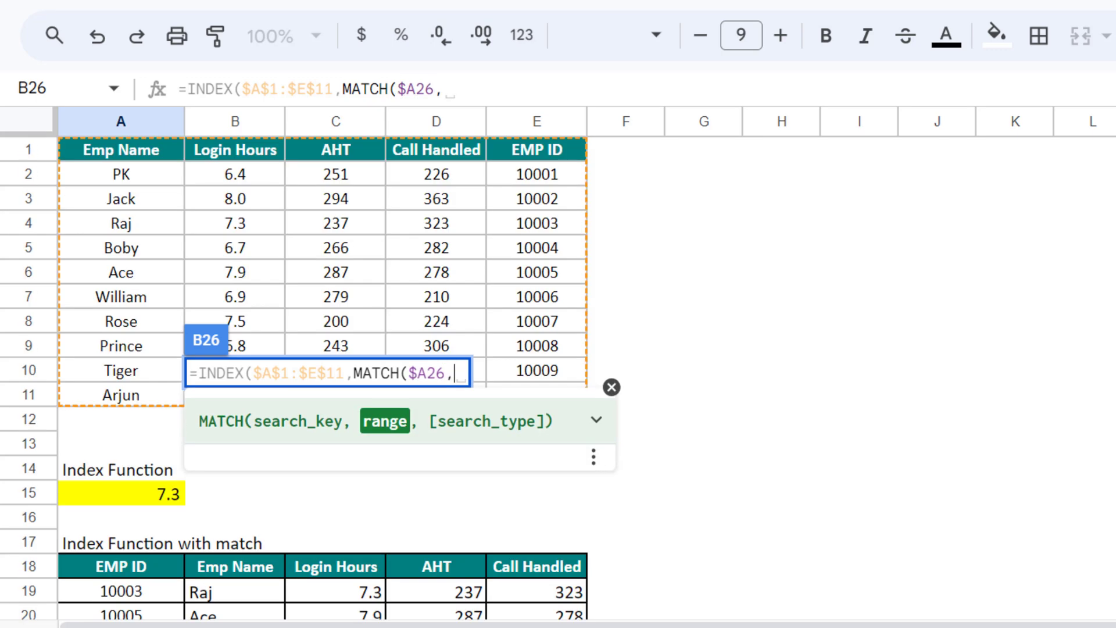
pyautogui.moveTo(553, 156); pyautogui.dragTo(560, 388)
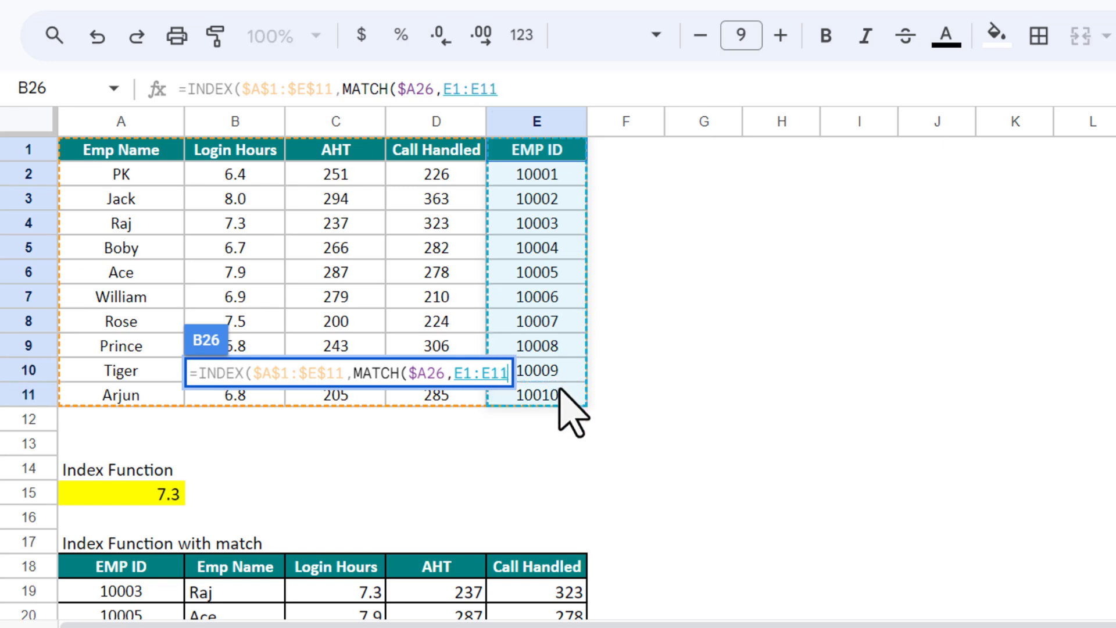
pyautogui.press('F4')
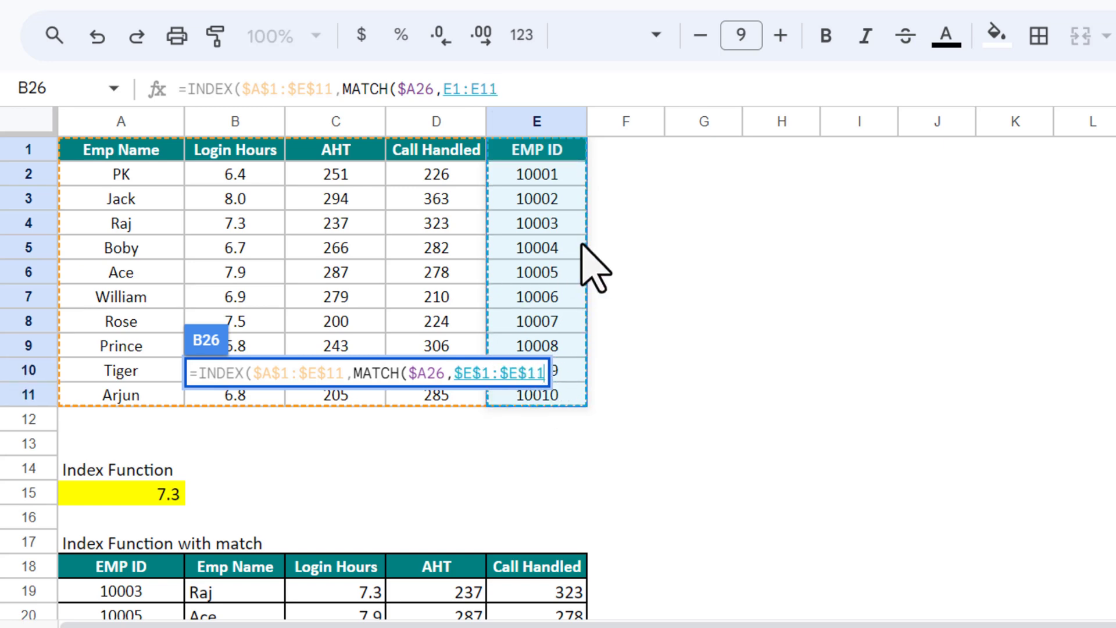
pyautogui.write(',0')
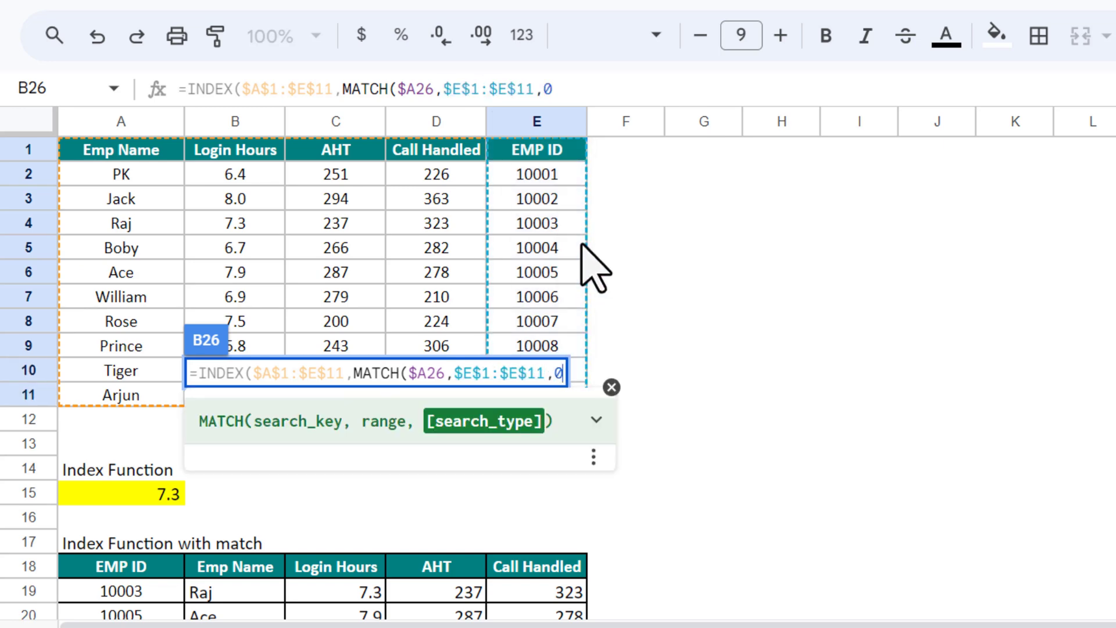
# Step: Add a second MATCH as the column argument of INDEX, using the header cell B$25 as its search key
pyautogui.write('),match')
pyautogui.press('Tab')
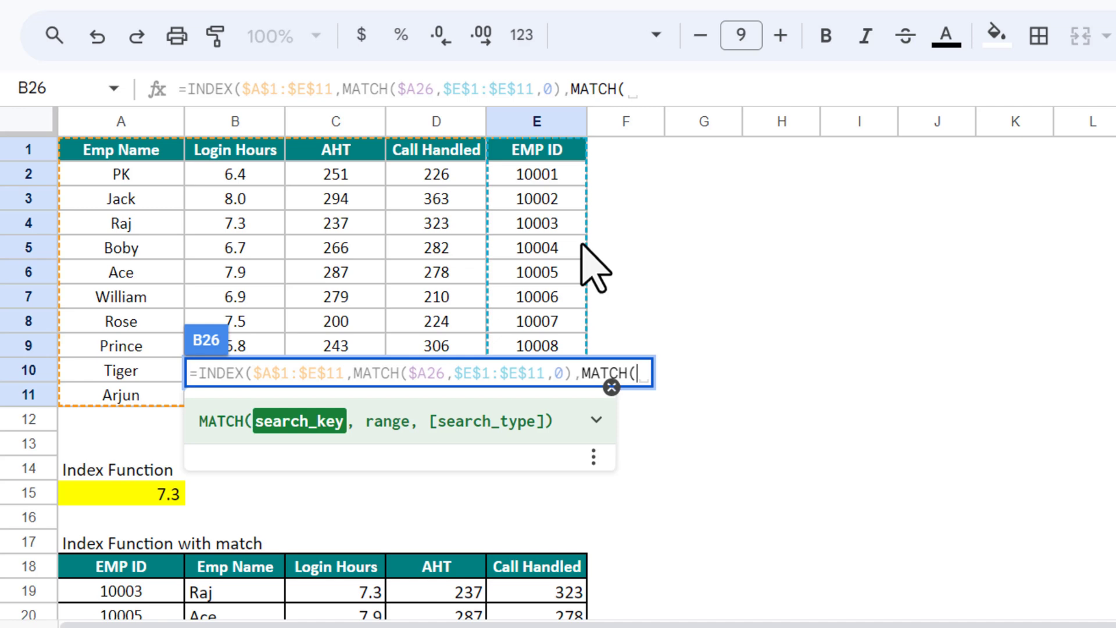
pyautogui.scroll(-15, 583, 256)
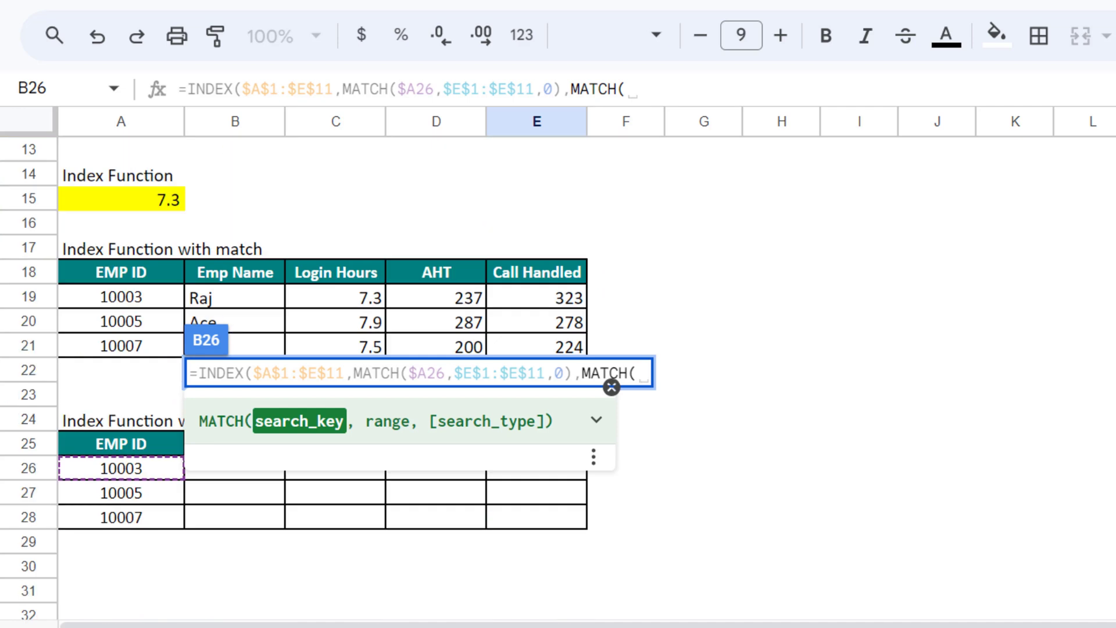
pyautogui.scroll(8, 583, 256)
pyautogui.scroll(-2, 583, 256)
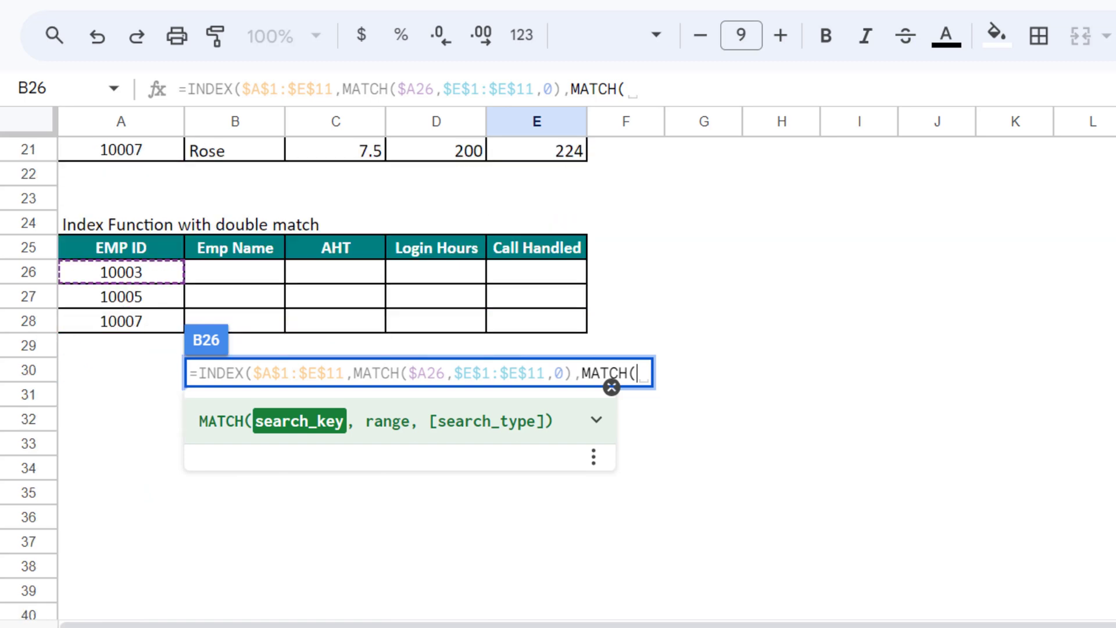
pyautogui.click(250, 248)
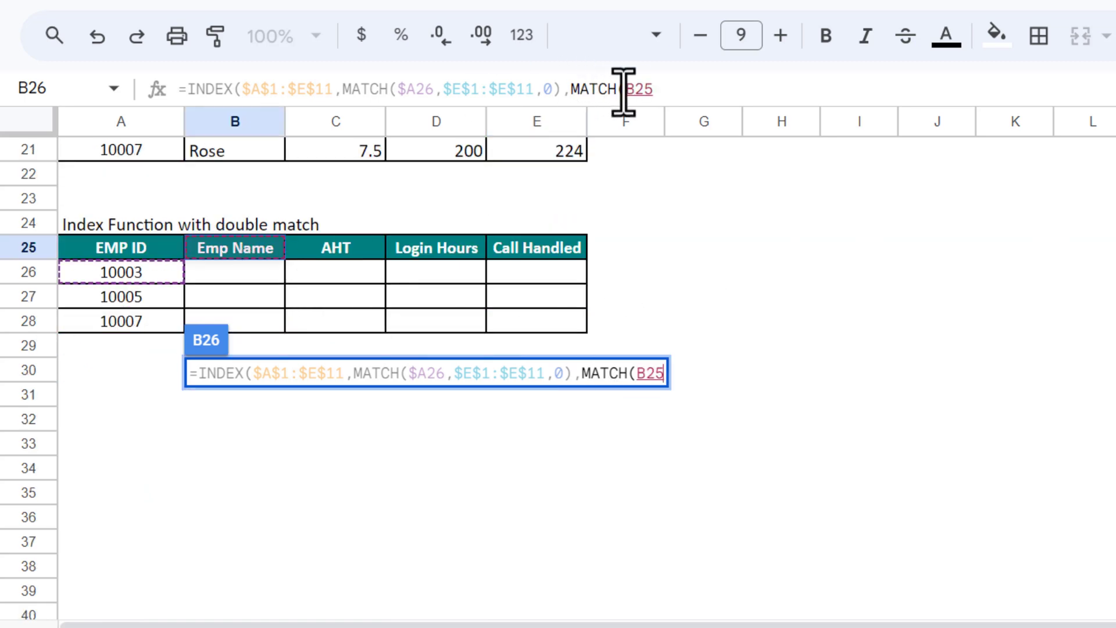
pyautogui.click(671, 92)
pyautogui.click(635, 91)
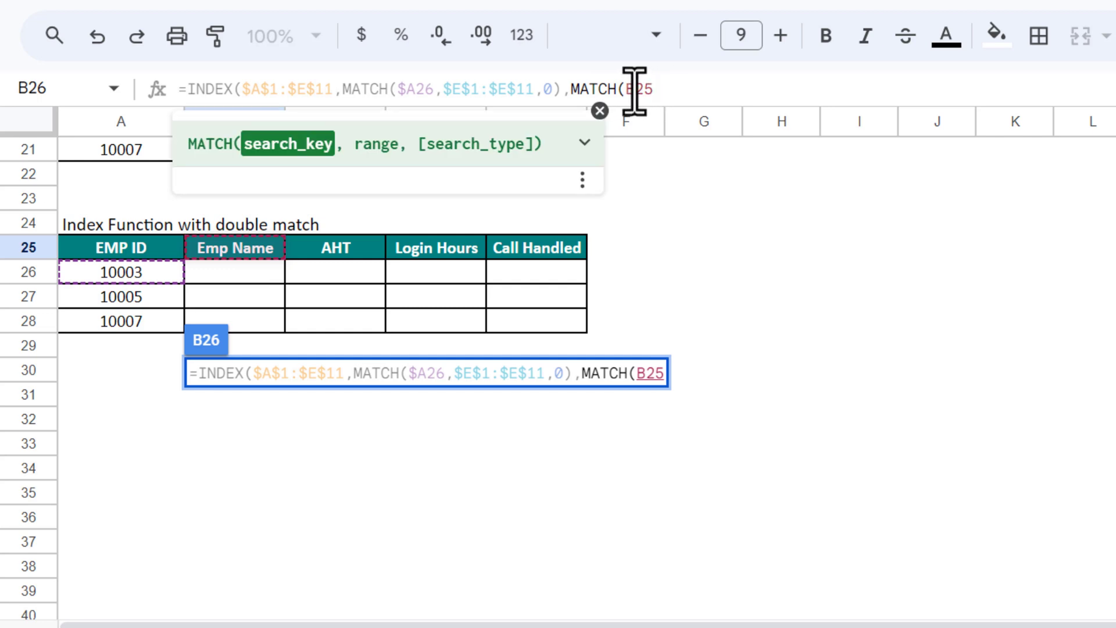
pyautogui.write('$')
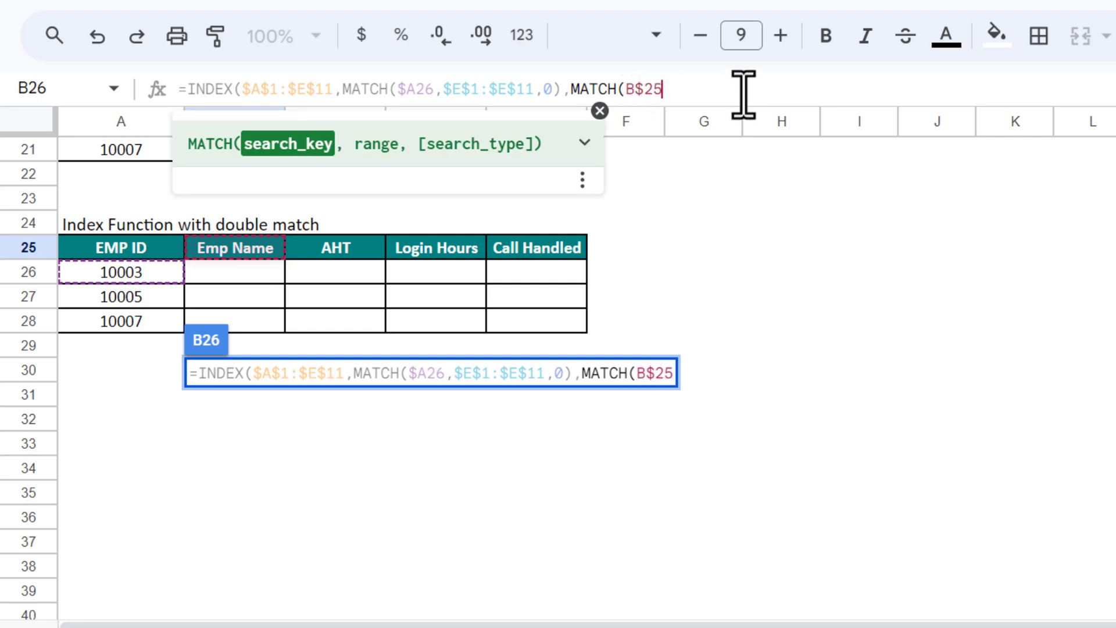
pyautogui.click(743, 93)
pyautogui.write(',')
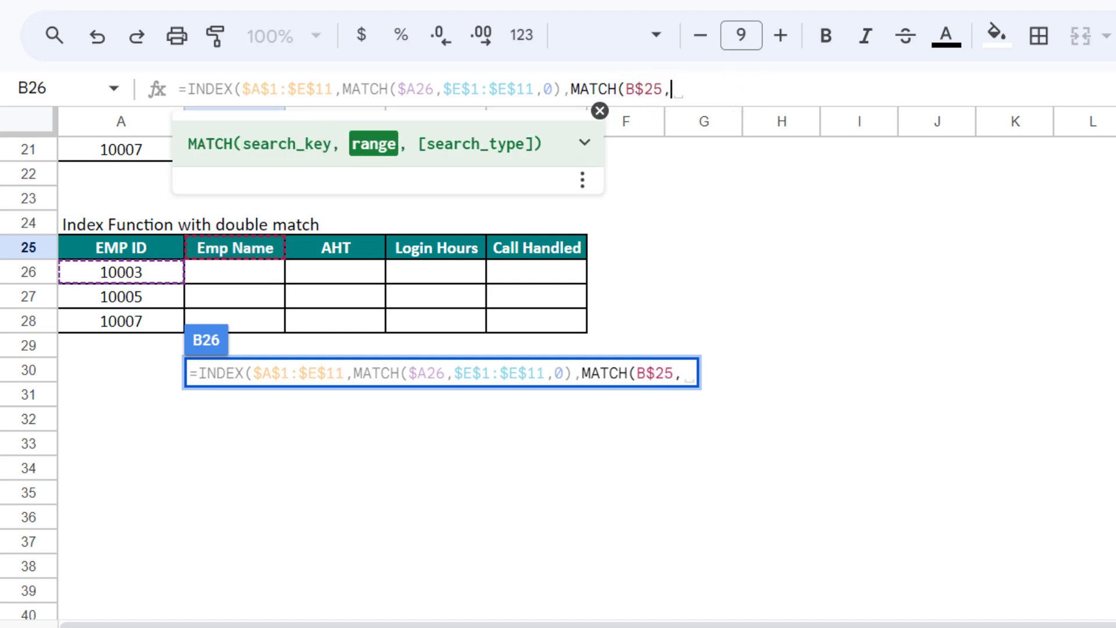
# Step: Set the second MATCH's range to the header row $A$1:$E$1 with search type 0 and enter the B26 formula
pyautogui.scroll(7, 325, 372)
pyautogui.moveTo(104, 154); pyautogui.dragTo(576, 152)
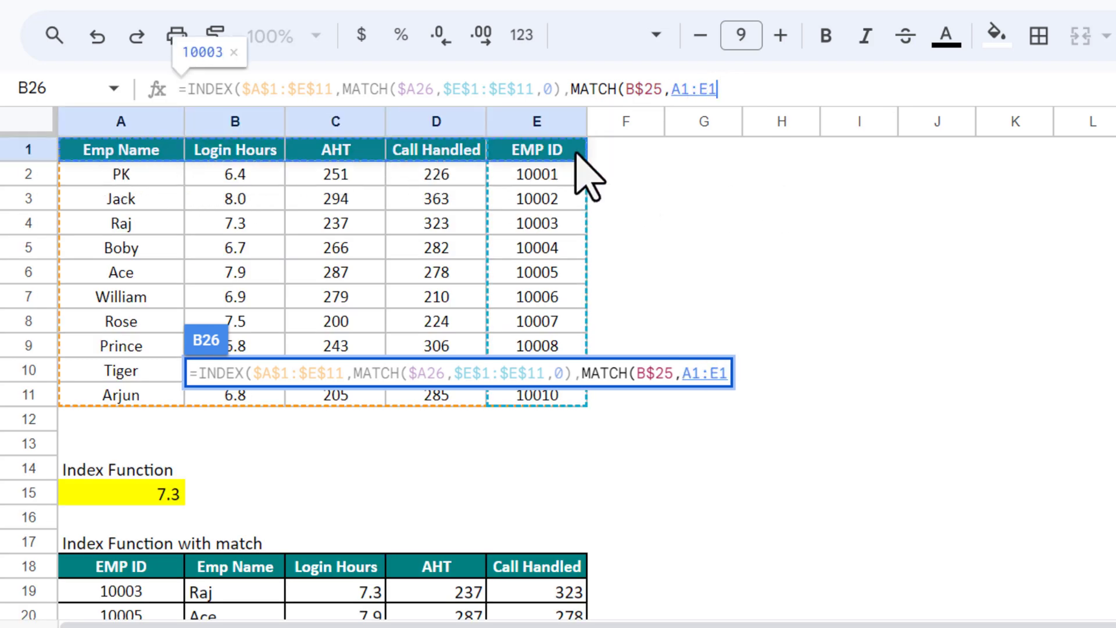
pyautogui.press('F4')
pyautogui.write(',0)')
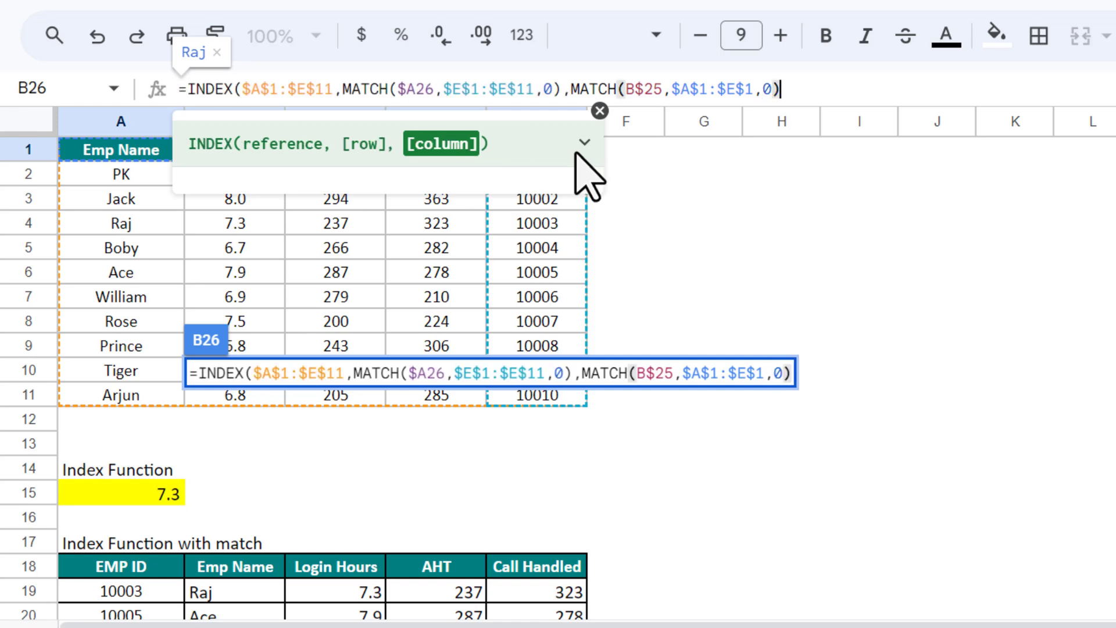
pyautogui.write(')')
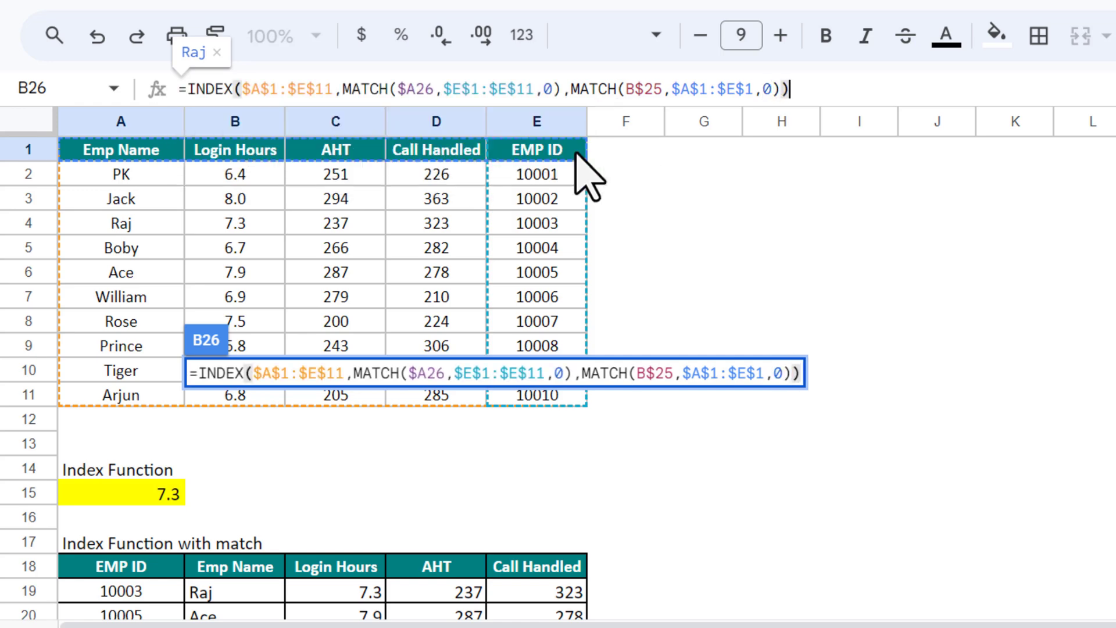
pyautogui.press('Return')
pyautogui.press('Return')
# Step: Fill the B26 double match formula down to row 28 and across to column E
pyautogui.press('Up')
pyautogui.press('Up')
pyautogui.hotkey('shift', 'Down')
pyautogui.hotkey('shift', 'Down')
pyautogui.hotkey('ctrl', 'd')
pyautogui.hotkey('shift', 'Right')
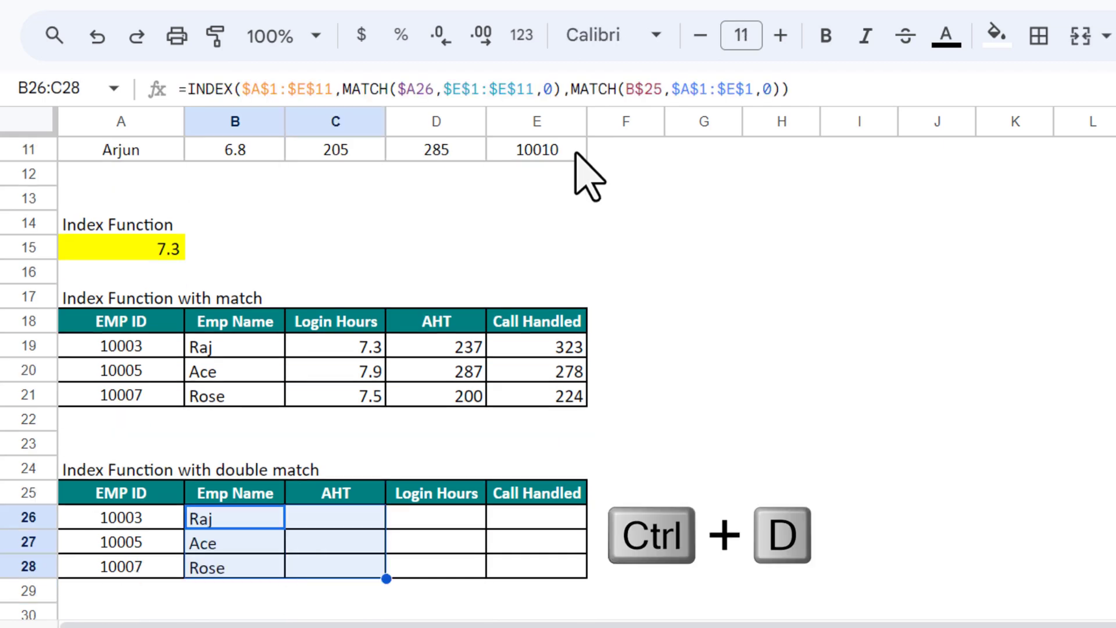
pyautogui.hotkey('shift', 'Right')
pyautogui.hotkey('shift', 'Right')
pyautogui.hotkey('ctrl', 'r')
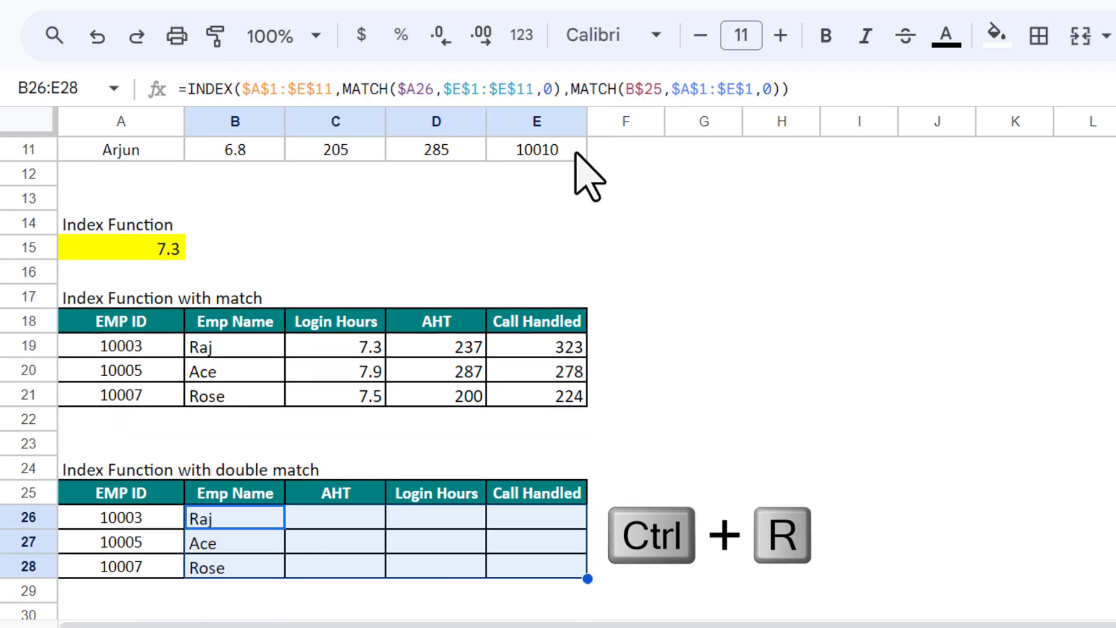
pyautogui.press('Up')
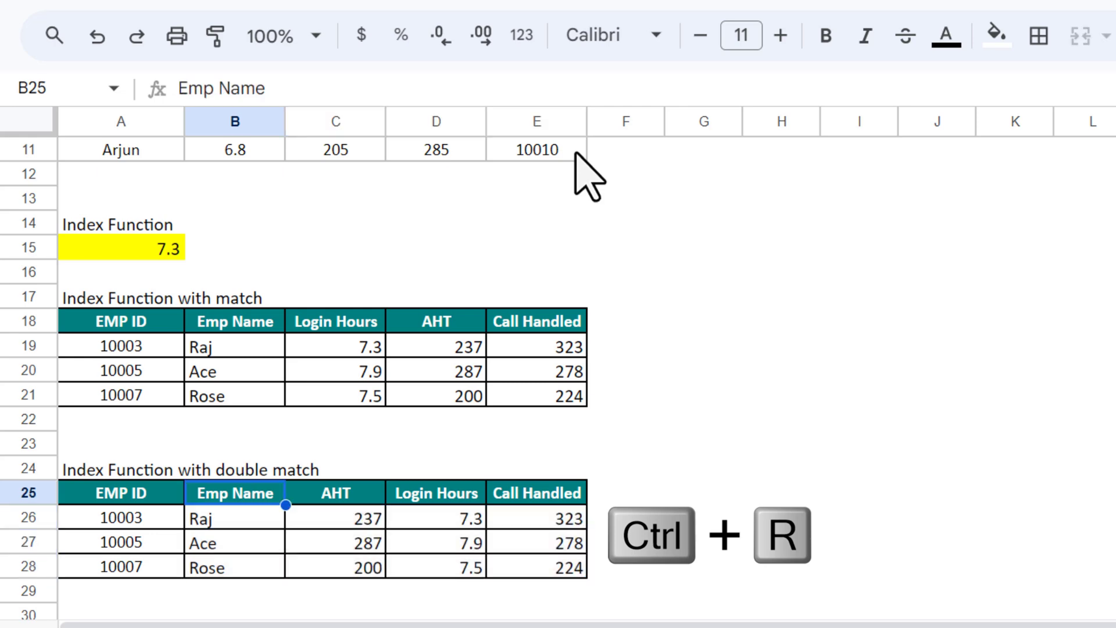
# Step: Change the D25 header to AHT and check how the values in D26:D28 respond
pyautogui.press('Down')
pyautogui.press('Right')
pyautogui.press('Right')
pyautogui.press('Right')
pyautogui.press('Up')
pyautogui.press('Left')
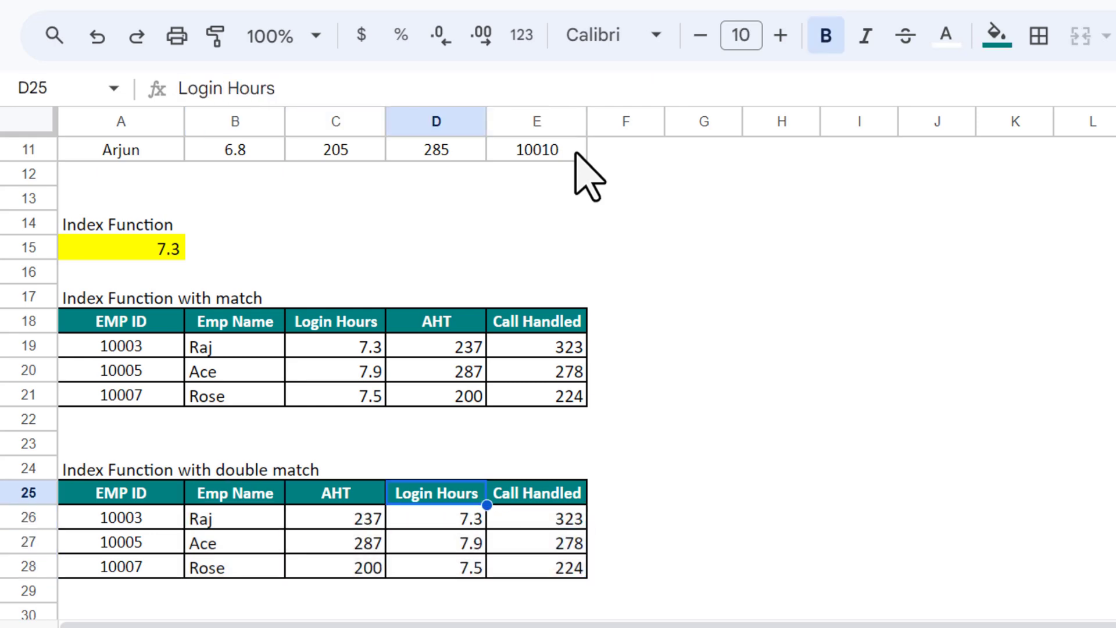
pyautogui.write('AHT')
pyautogui.press('Return')
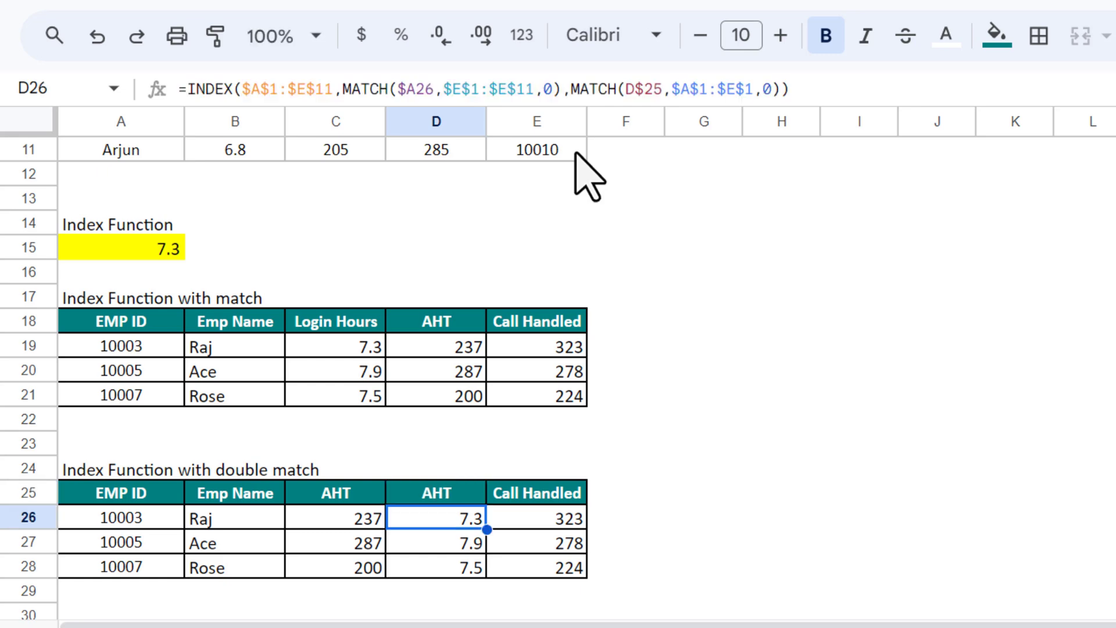
pyautogui.press('Down')
pyautogui.press('Up')
pyautogui.press('Down')
pyautogui.press('Down')
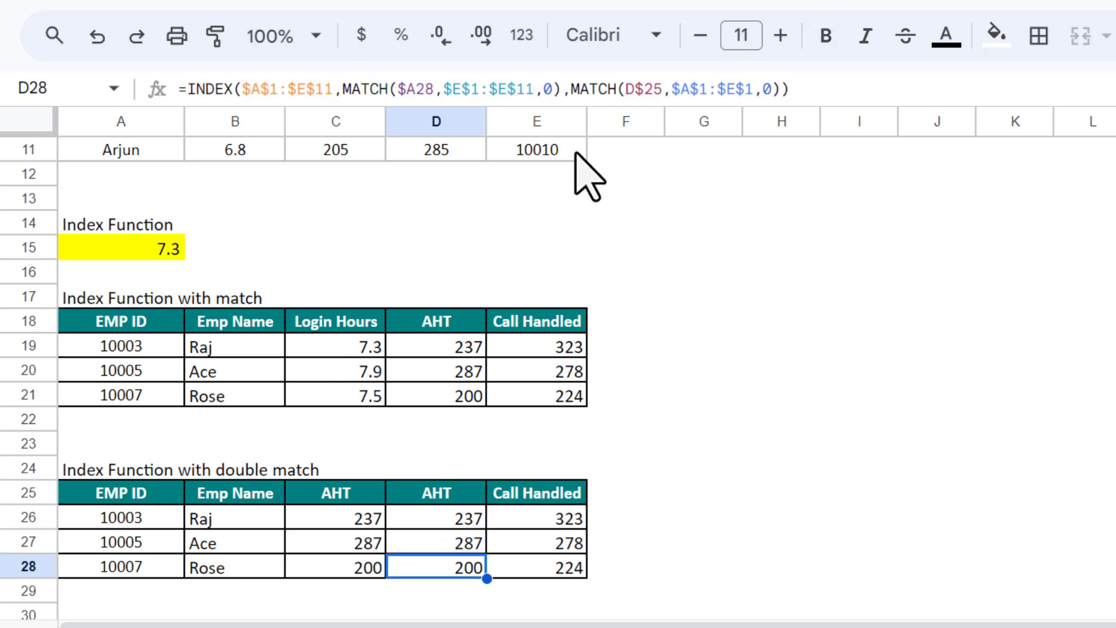
# Step: Undo the header change in D25
pyautogui.press('Up')
pyautogui.press('Up')
pyautogui.hotkey('ctrl', 'z')
pyautogui.press('Up')
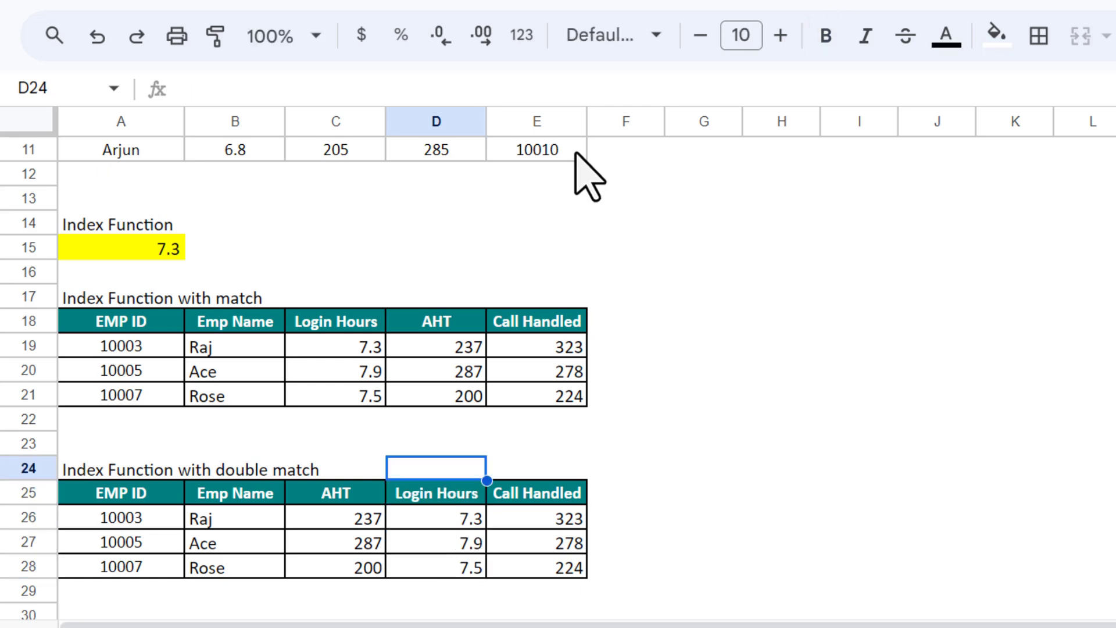
pyautogui.press('Down')
pyautogui.press('Left')
pyautogui.press('Left')
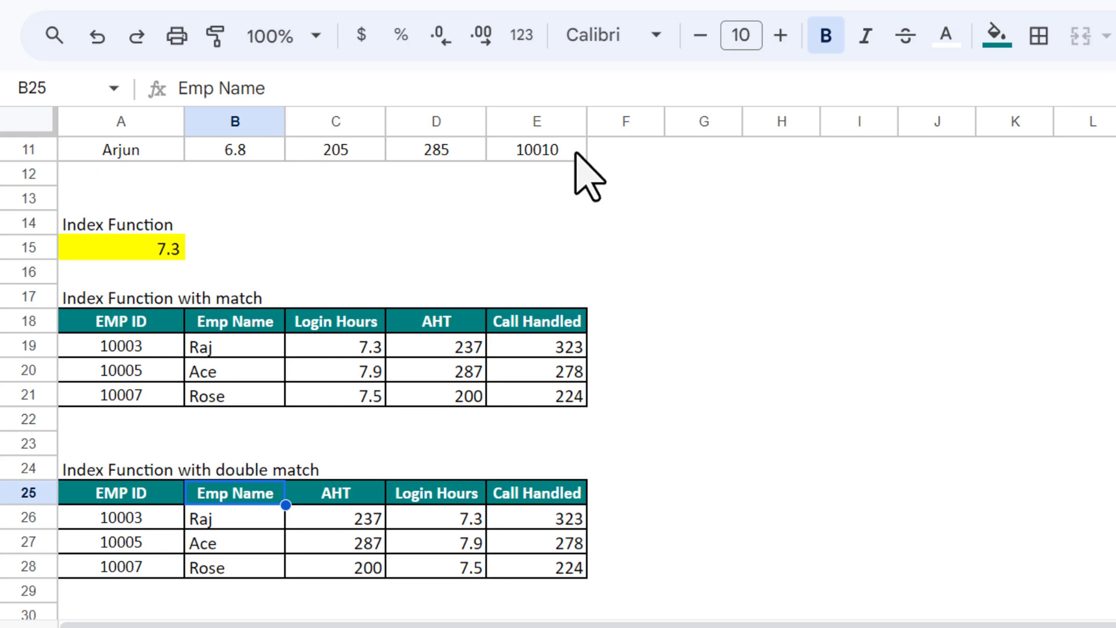